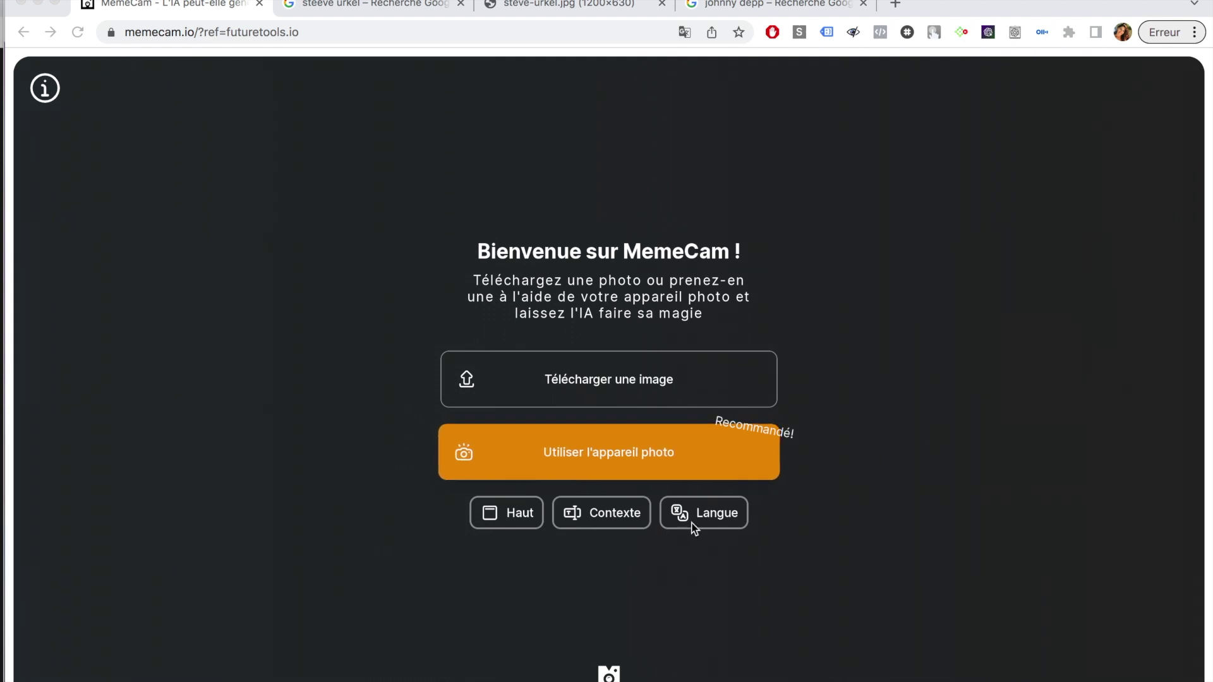
Choose Français as the MemeCam language and close the language settings
click(717, 524)
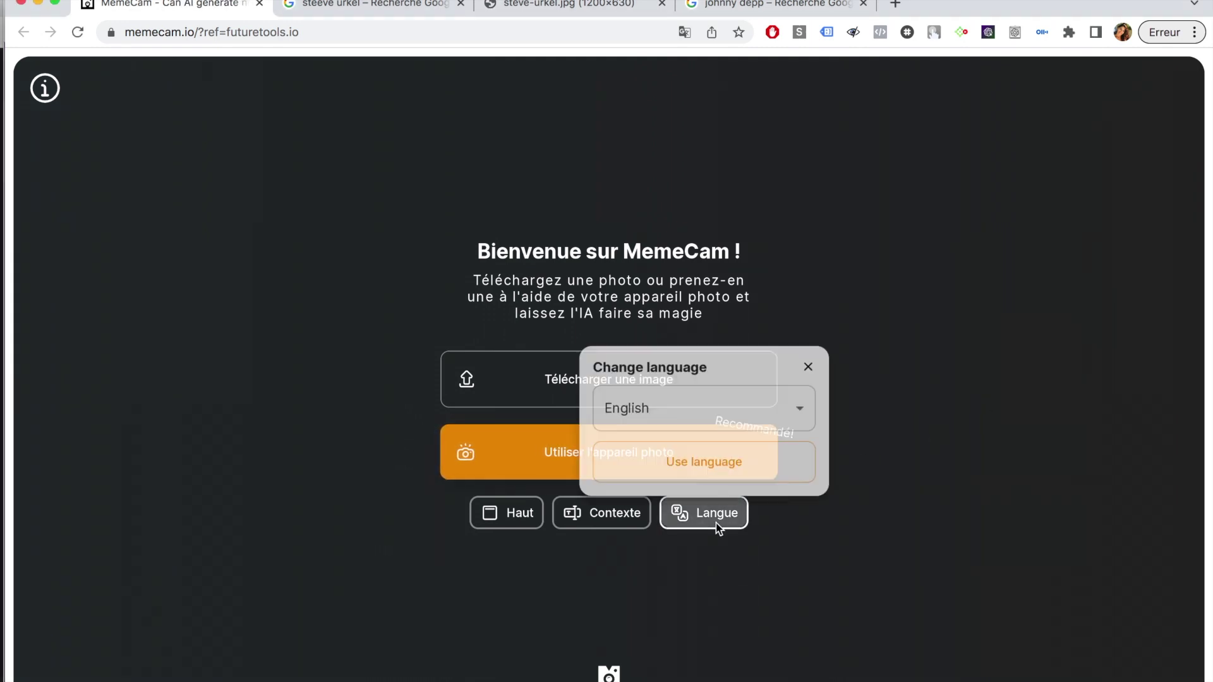
click(767, 404)
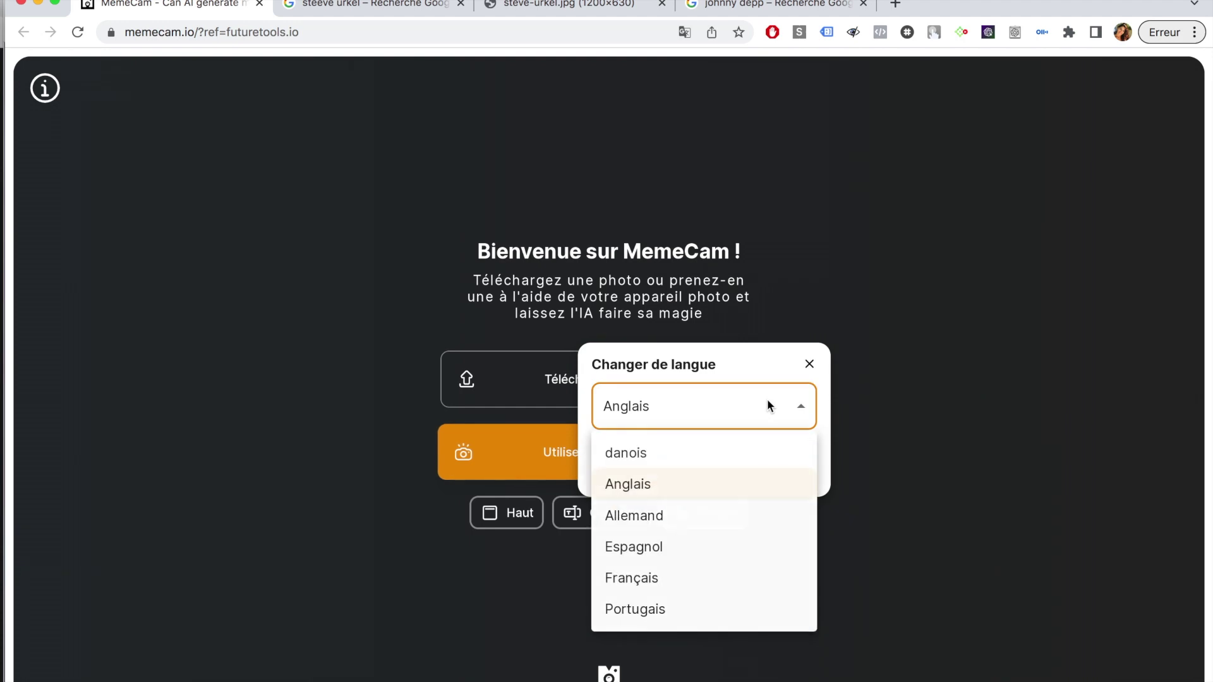
click(695, 577)
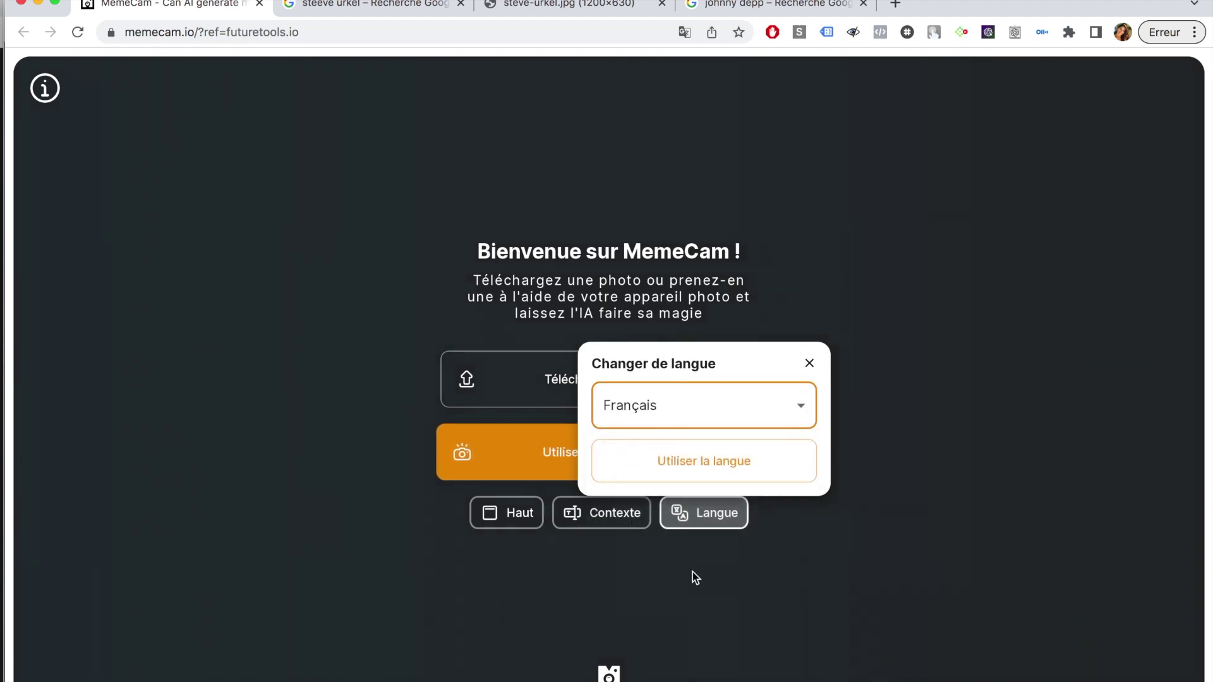
click(881, 470)
click(720, 521)
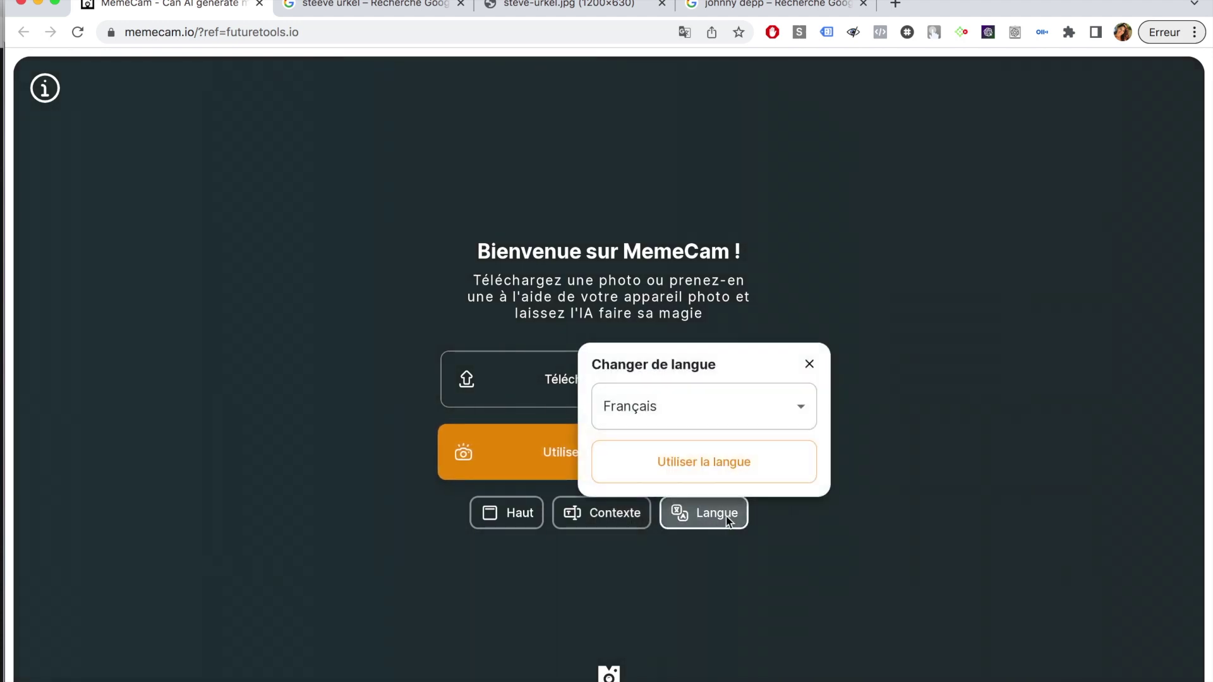
click(837, 491)
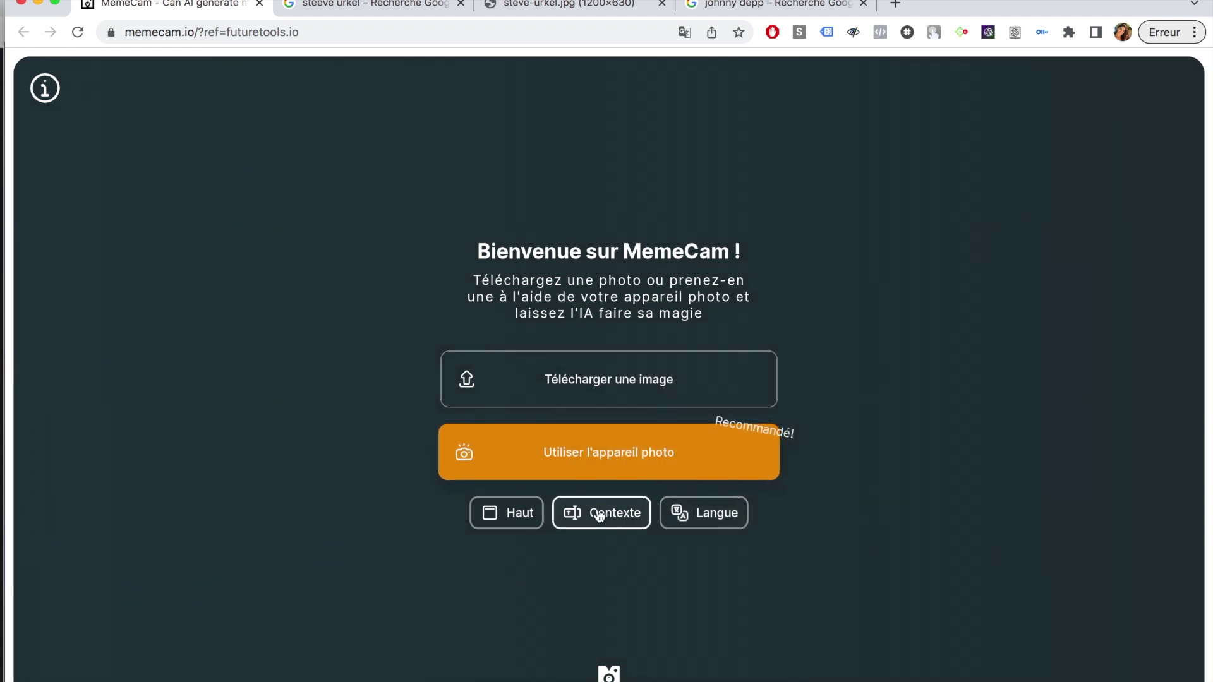
Add "Intelligence artificielle" as the context that guides the generated memes
click(602, 517)
click(549, 435)
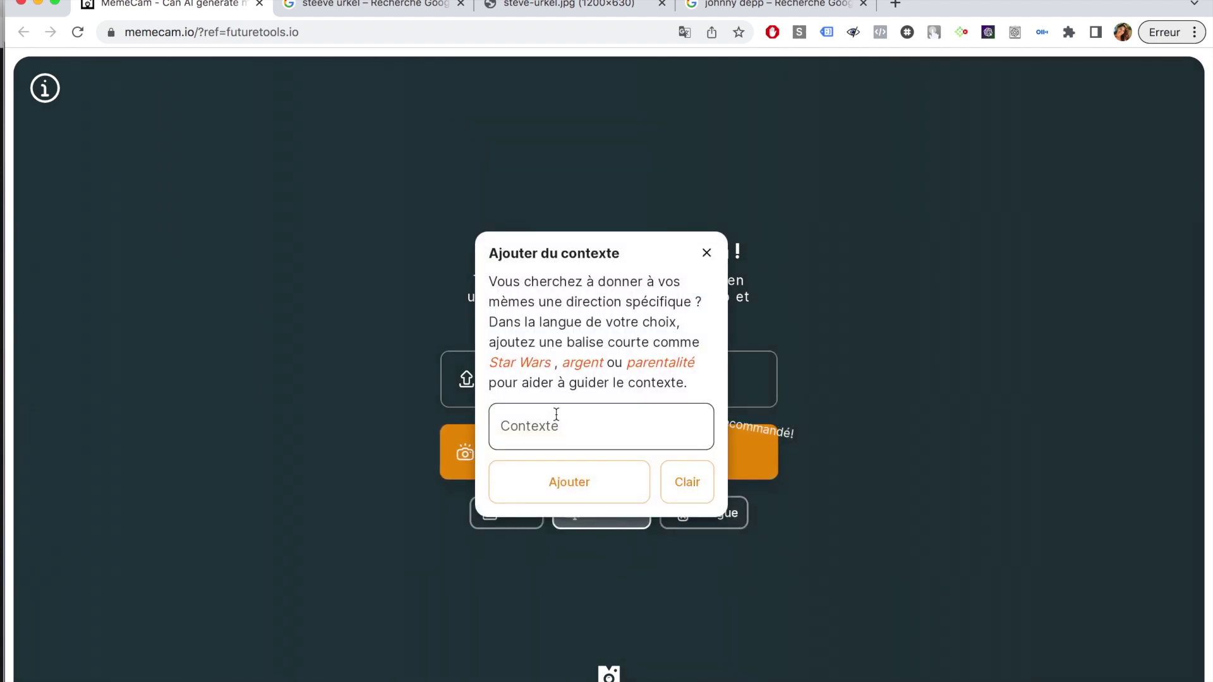
click(609, 477)
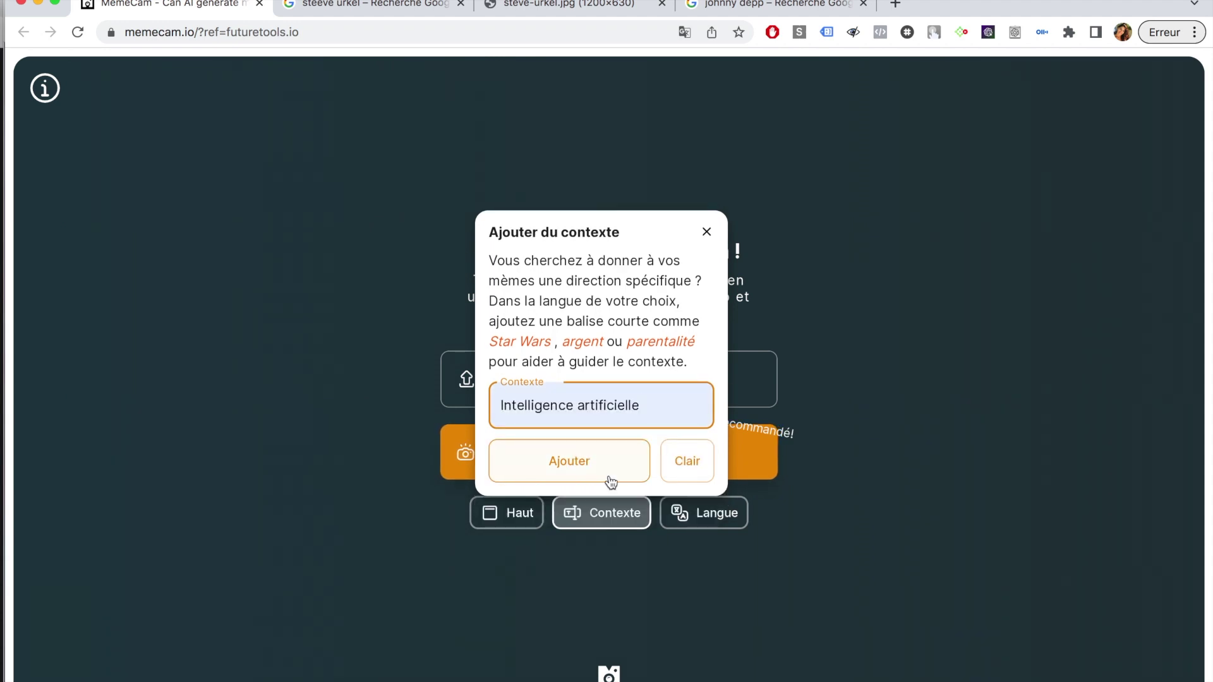
triple_click(638, 412)
click(645, 412)
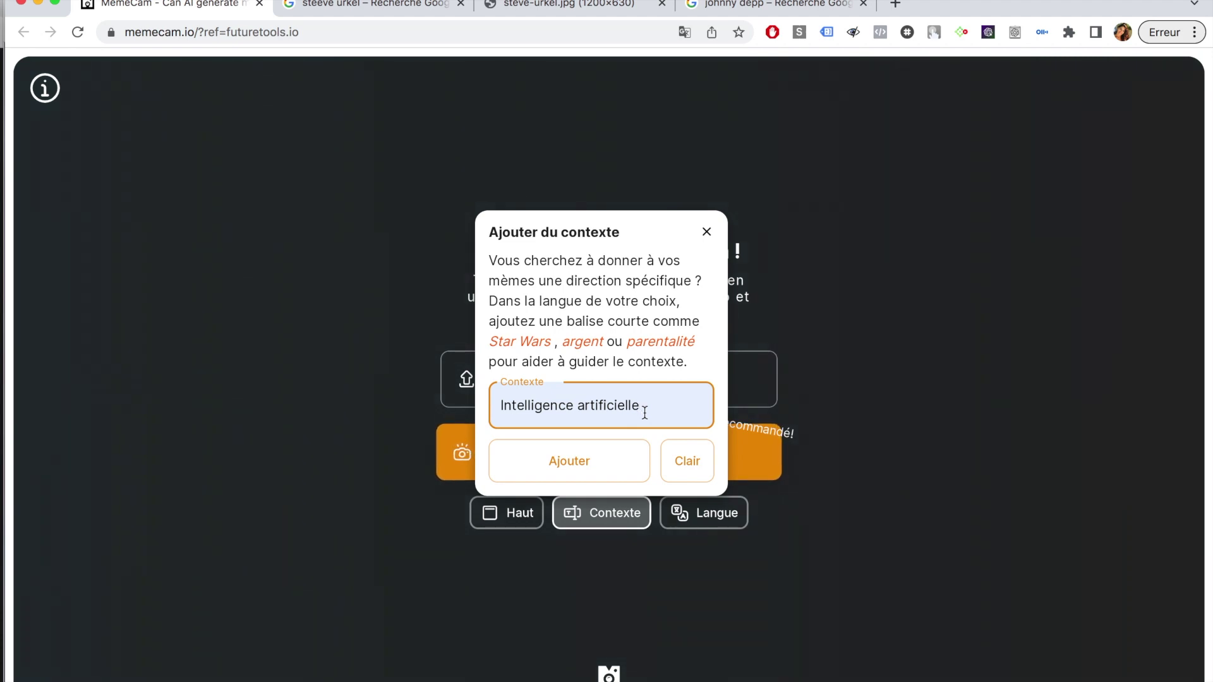
click(568, 466)
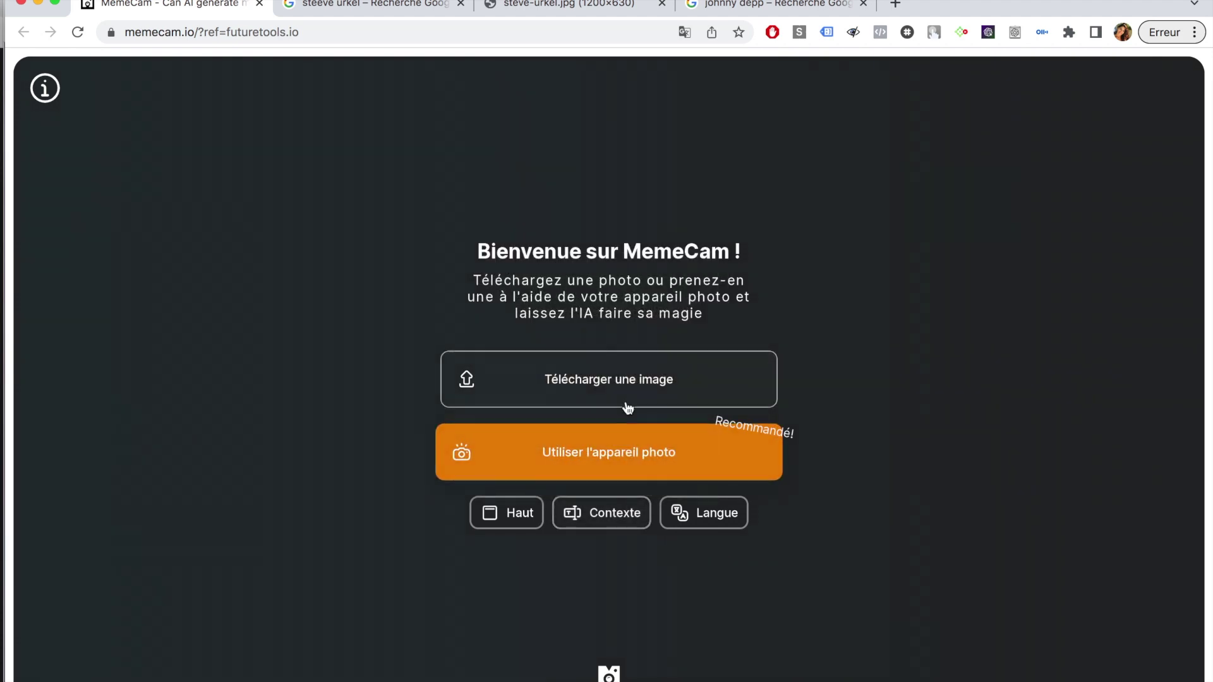
Open the Chron full-length photo in the "steeve urkel" image results and bring up the dialog for saving it
click(387, 3)
click(533, 8)
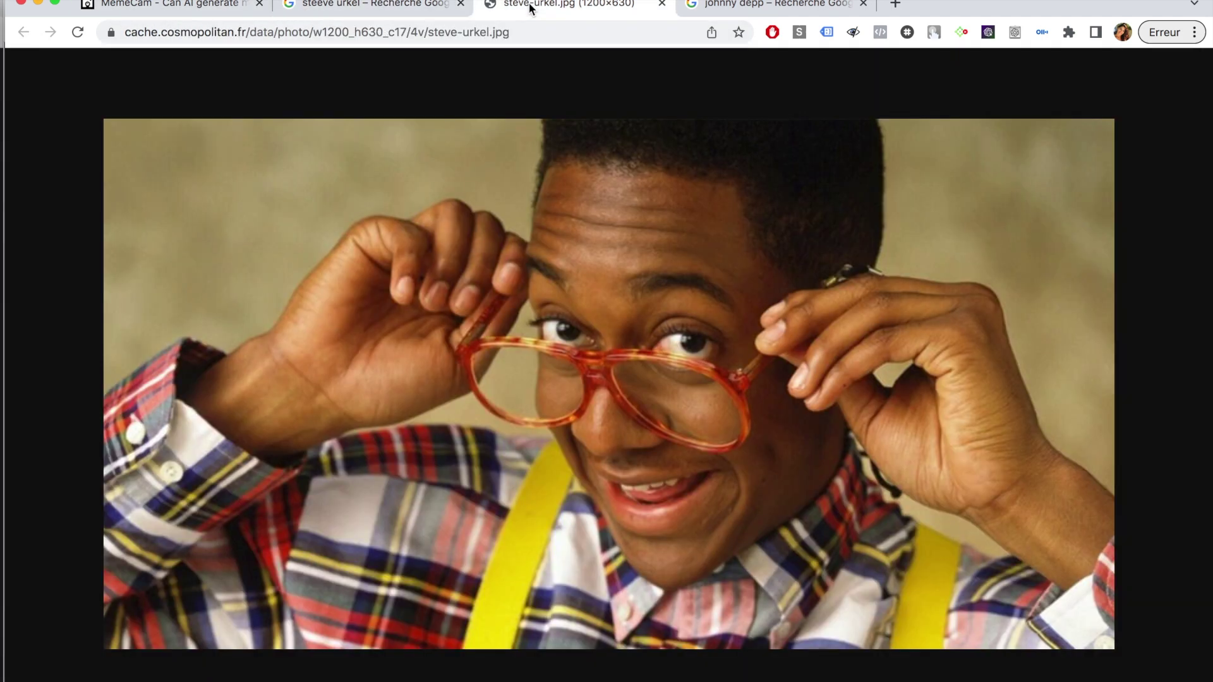
click(376, 7)
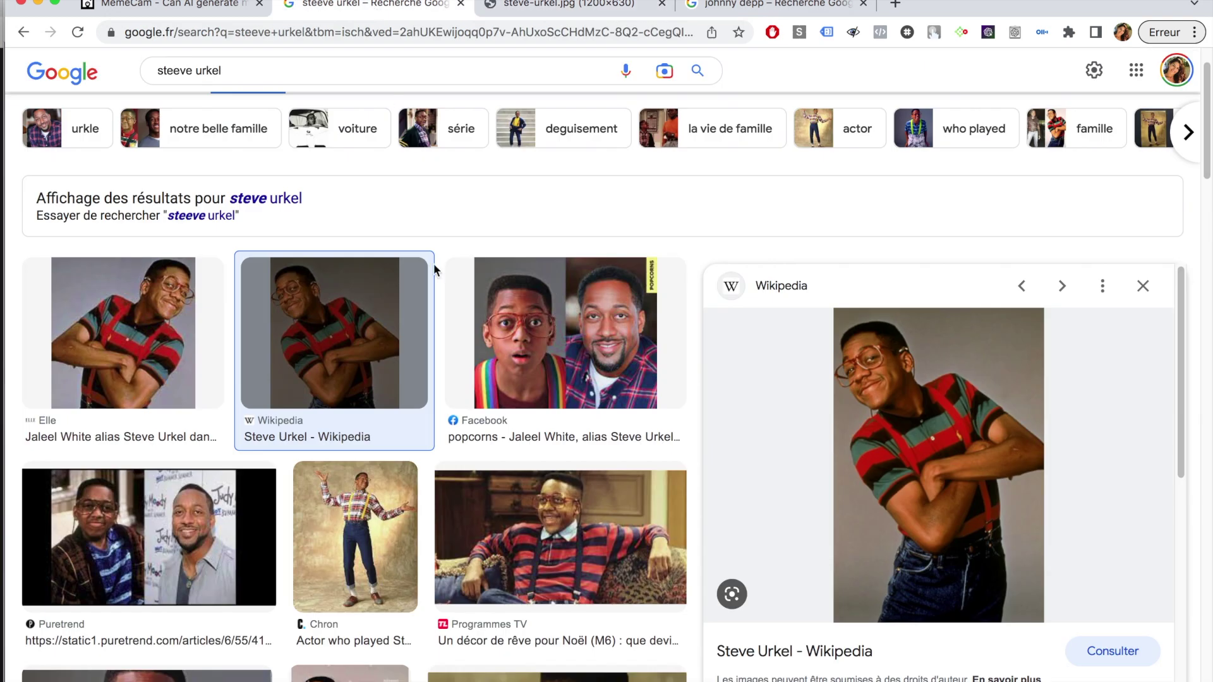
click(1143, 285)
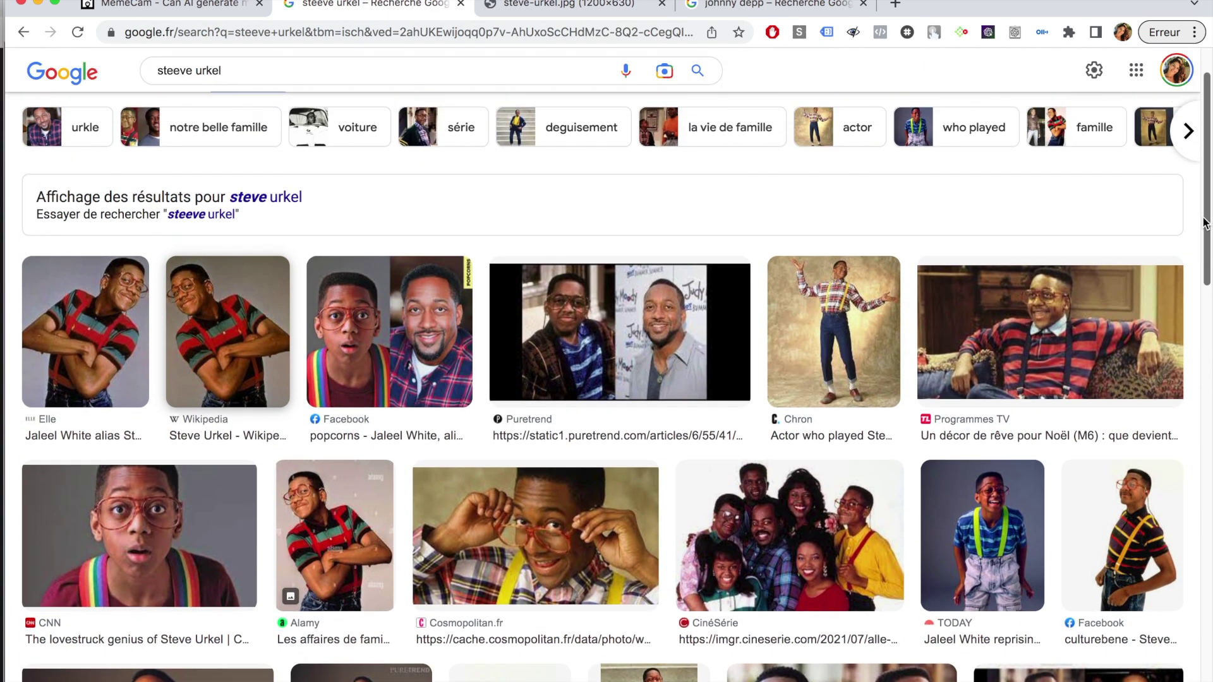
click(878, 313)
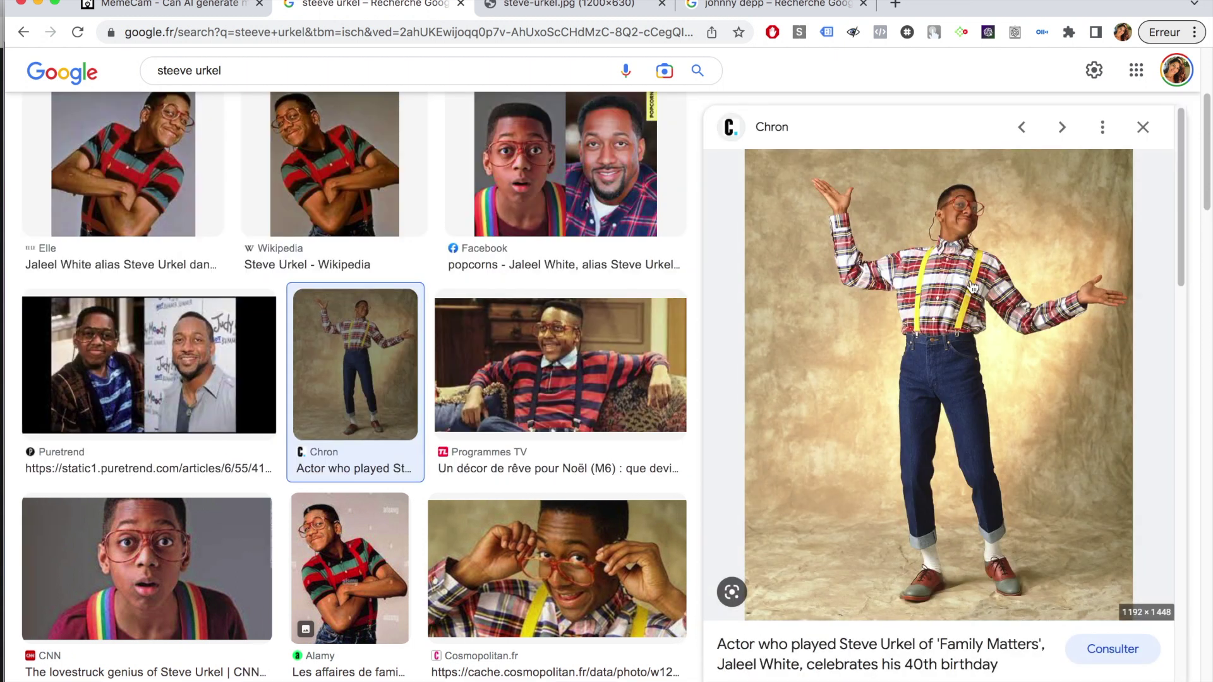
right_click(971, 282)
click(848, 431)
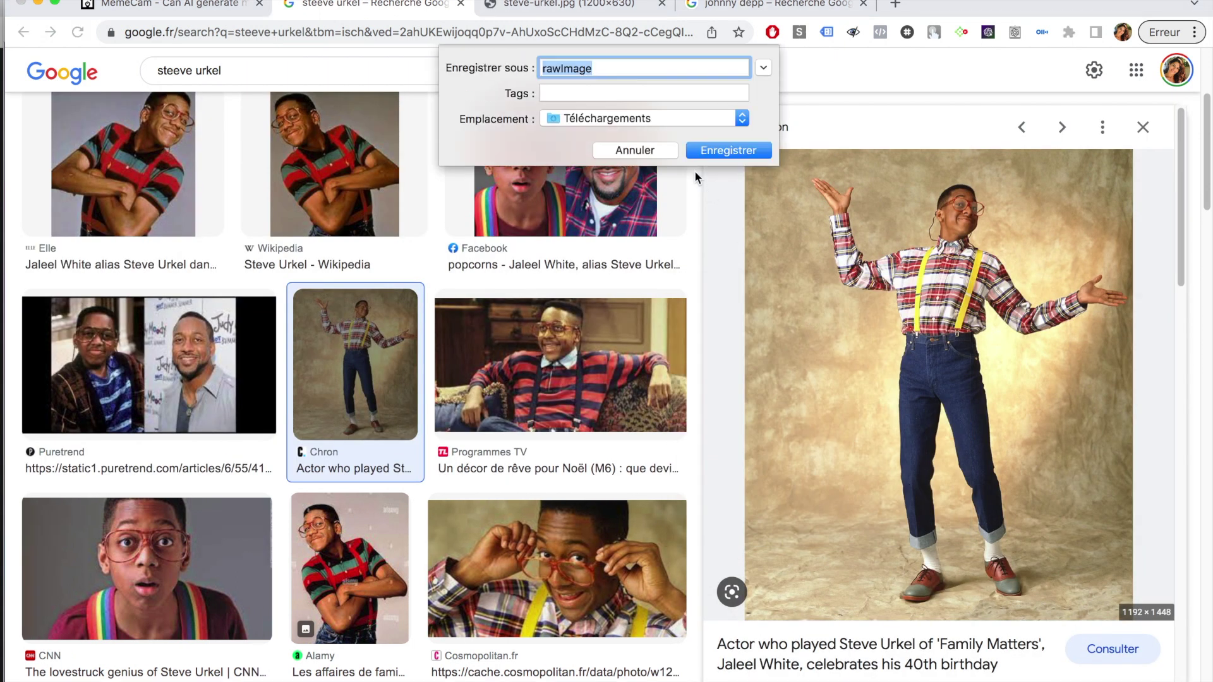
Browse the "johnny depp" image results and save the Gala photo with the hat to the Téléchargements folder
click(726, 7)
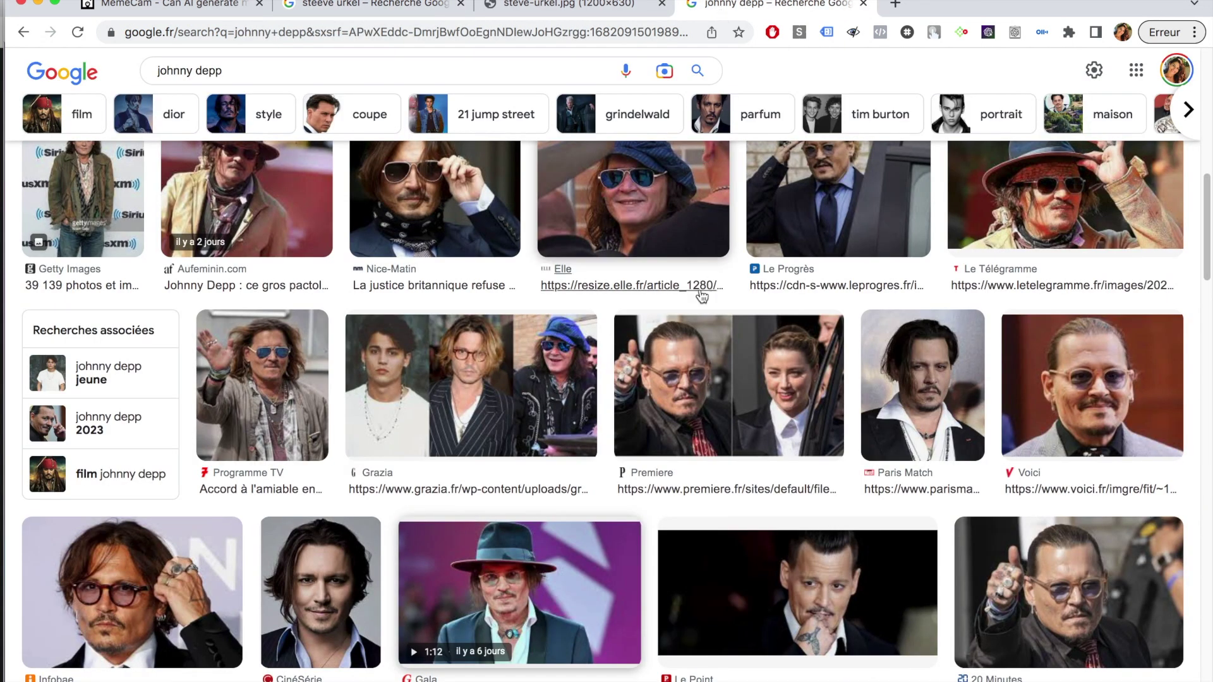
scroll(1194, 191, up, 4)
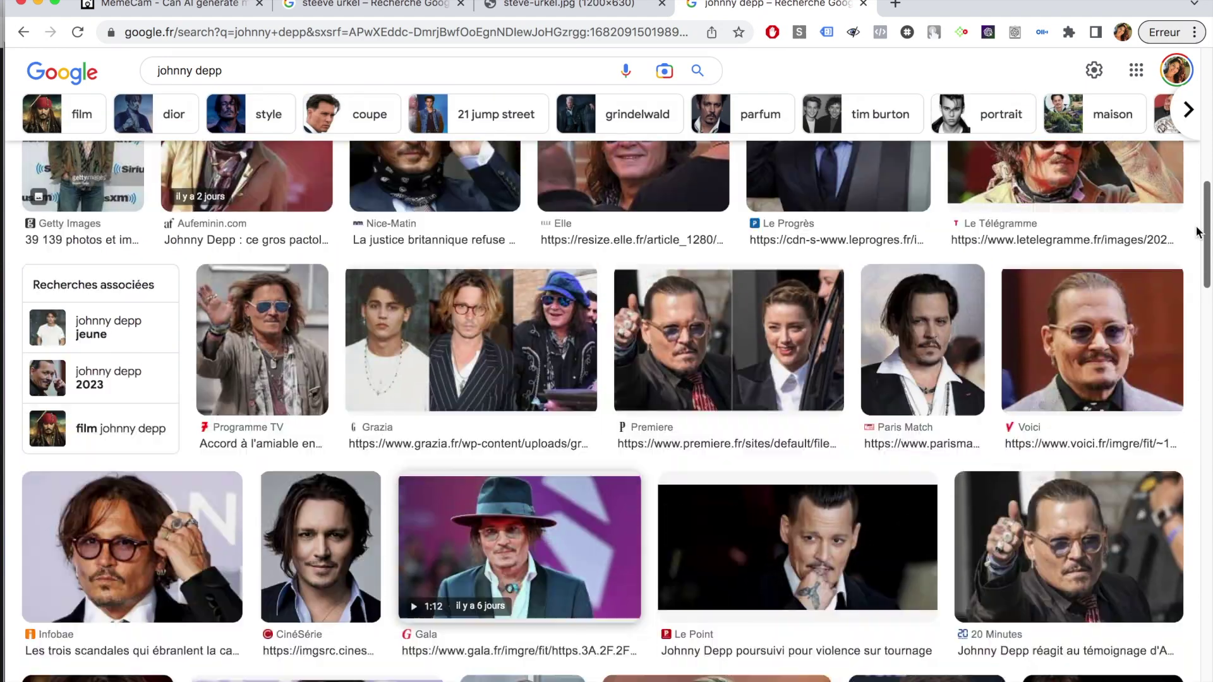
scroll(1194, 192, up, 7)
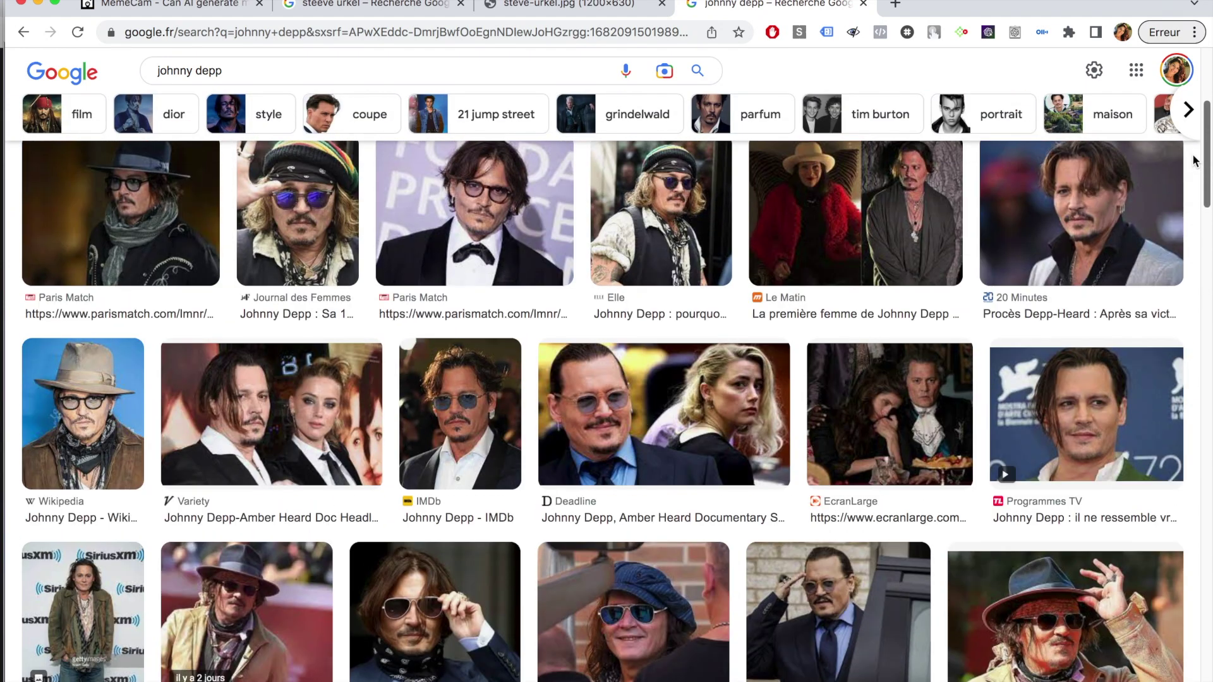
scroll(1190, 129, up, 2)
scroll(1197, 290, down, 18)
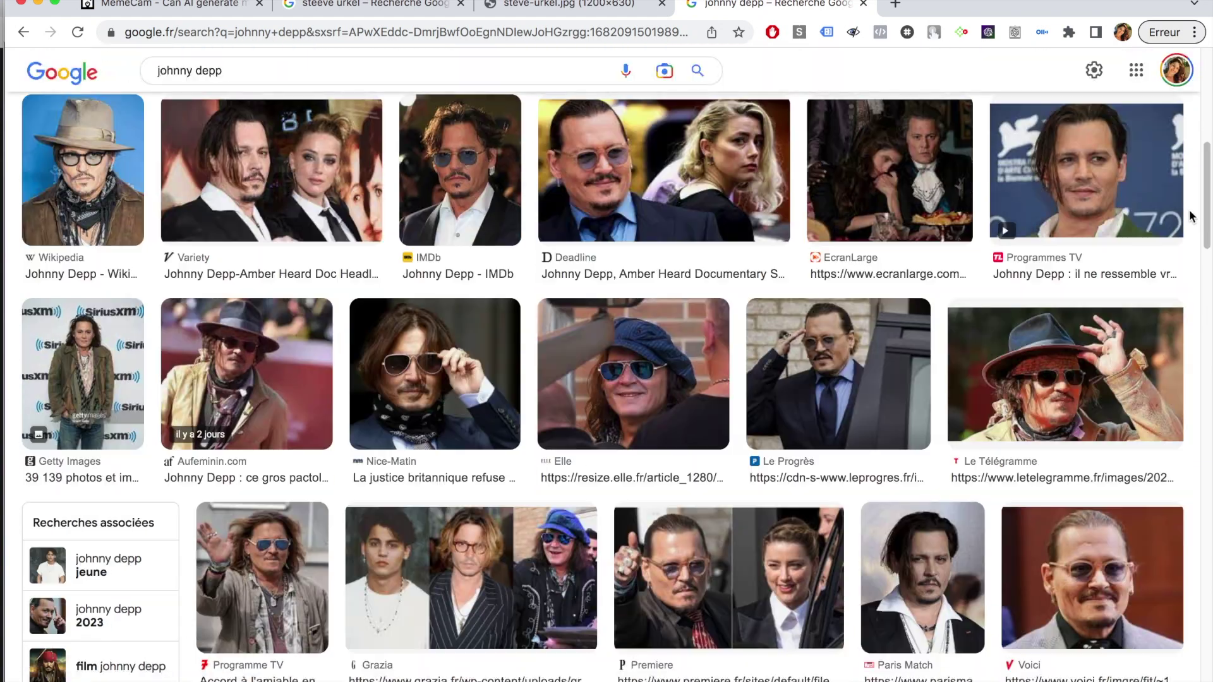
scroll(1197, 290, down, 9)
scroll(1196, 328, up, 5)
scroll(1196, 330, up, 10)
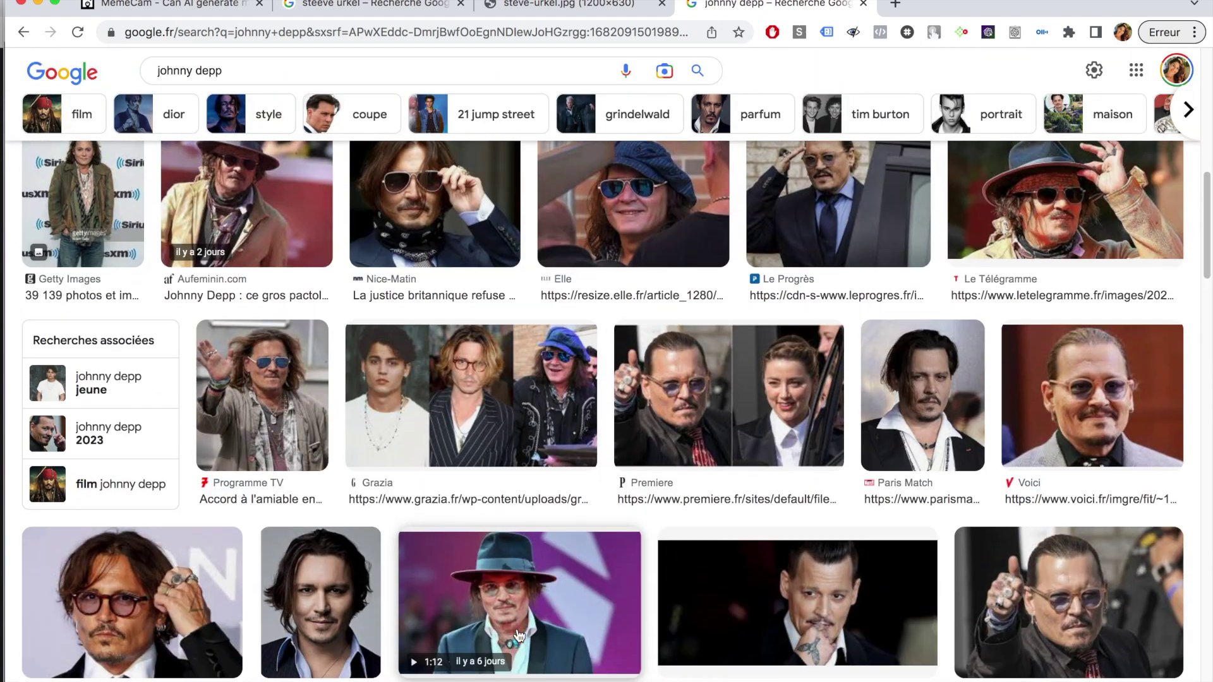
click(508, 632)
right_click(902, 221)
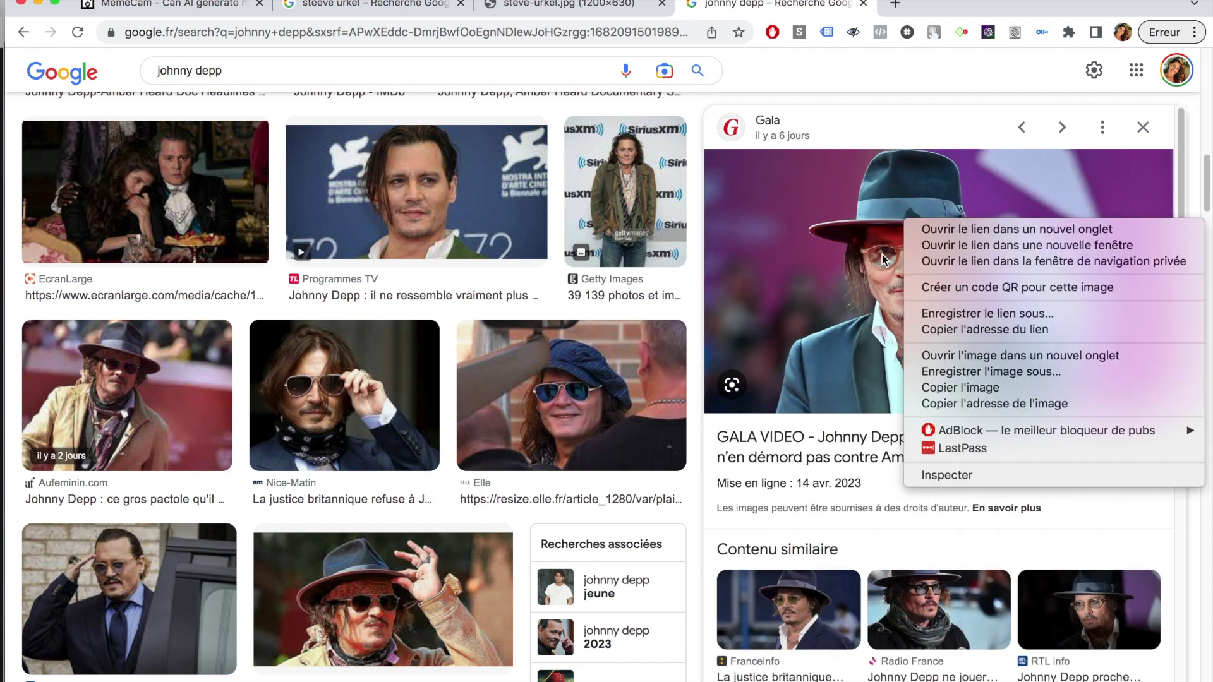
click(973, 372)
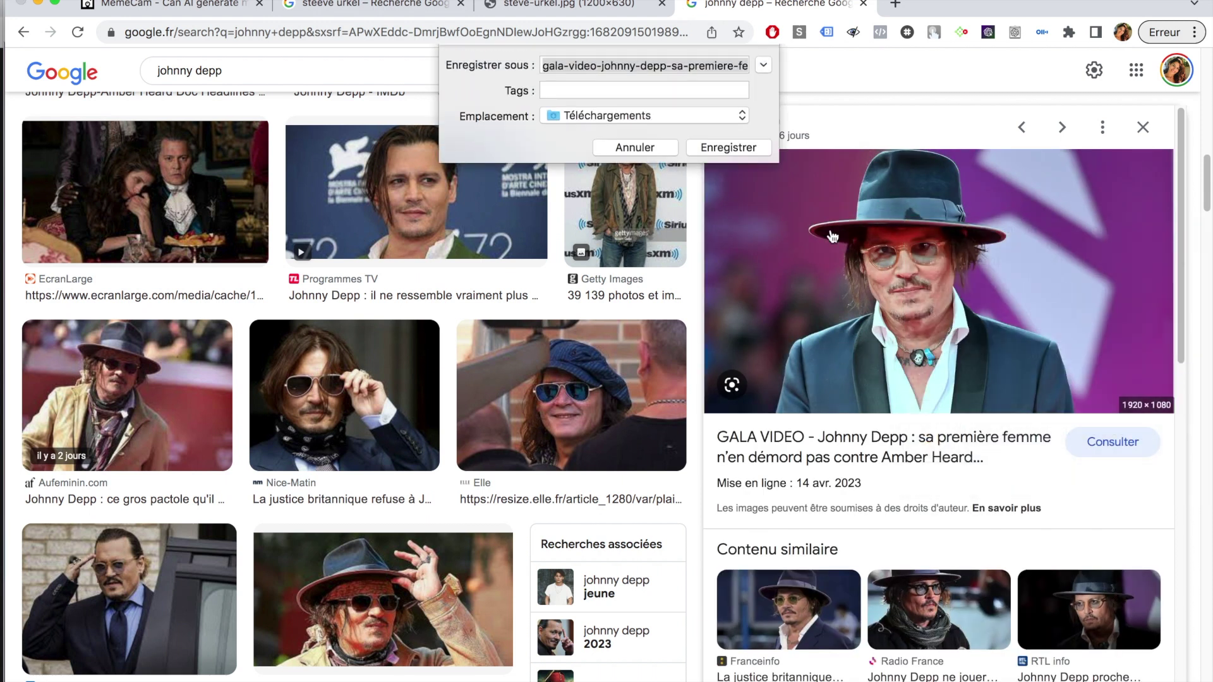
click(736, 150)
Upload the saved gala-video-johnny-depp photo to MemeCam and generate a meme from it
click(177, 7)
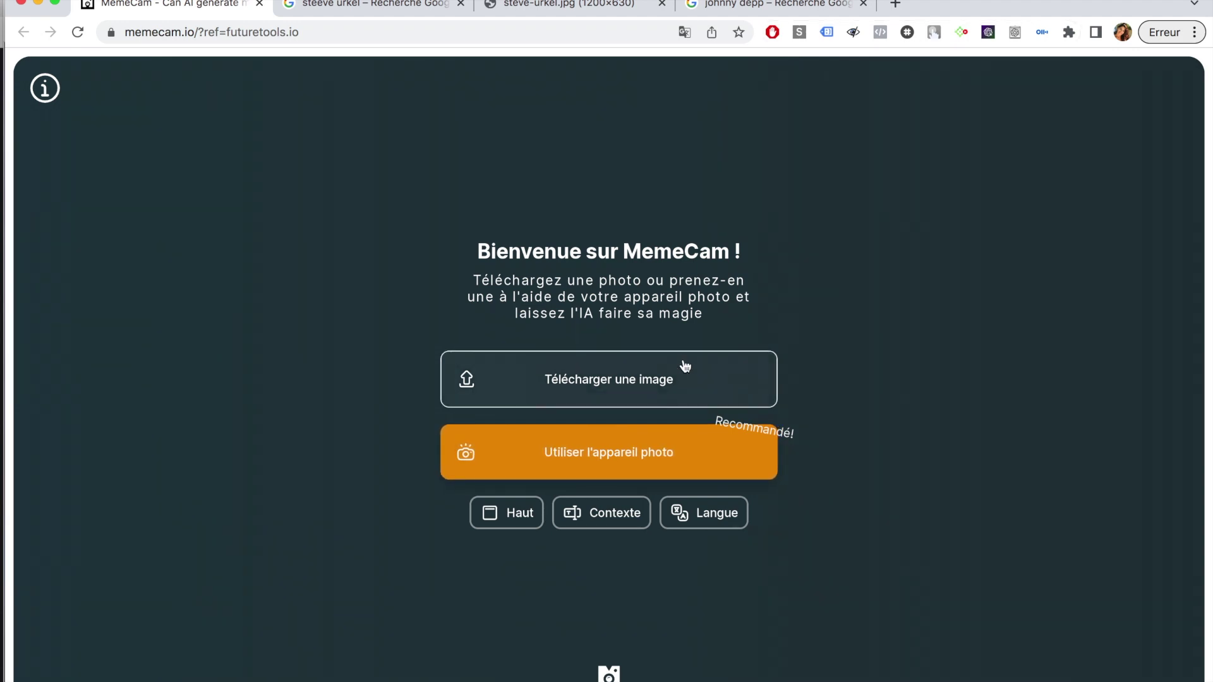
click(626, 381)
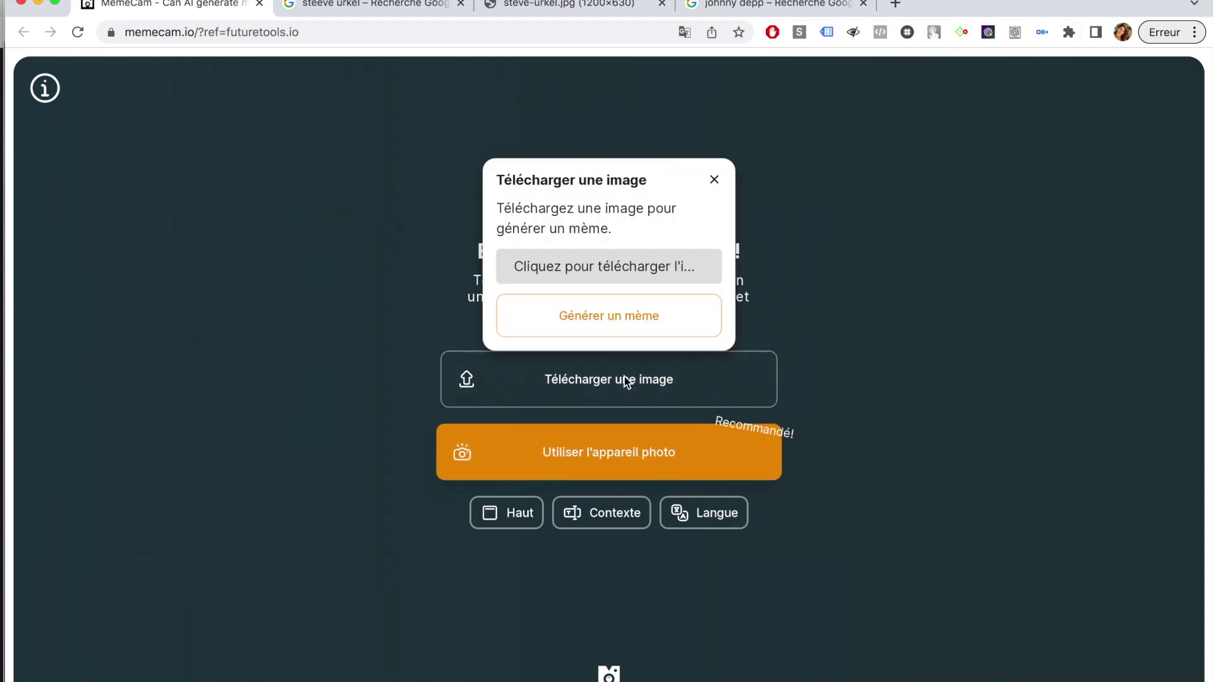
click(589, 270)
double_click(484, 214)
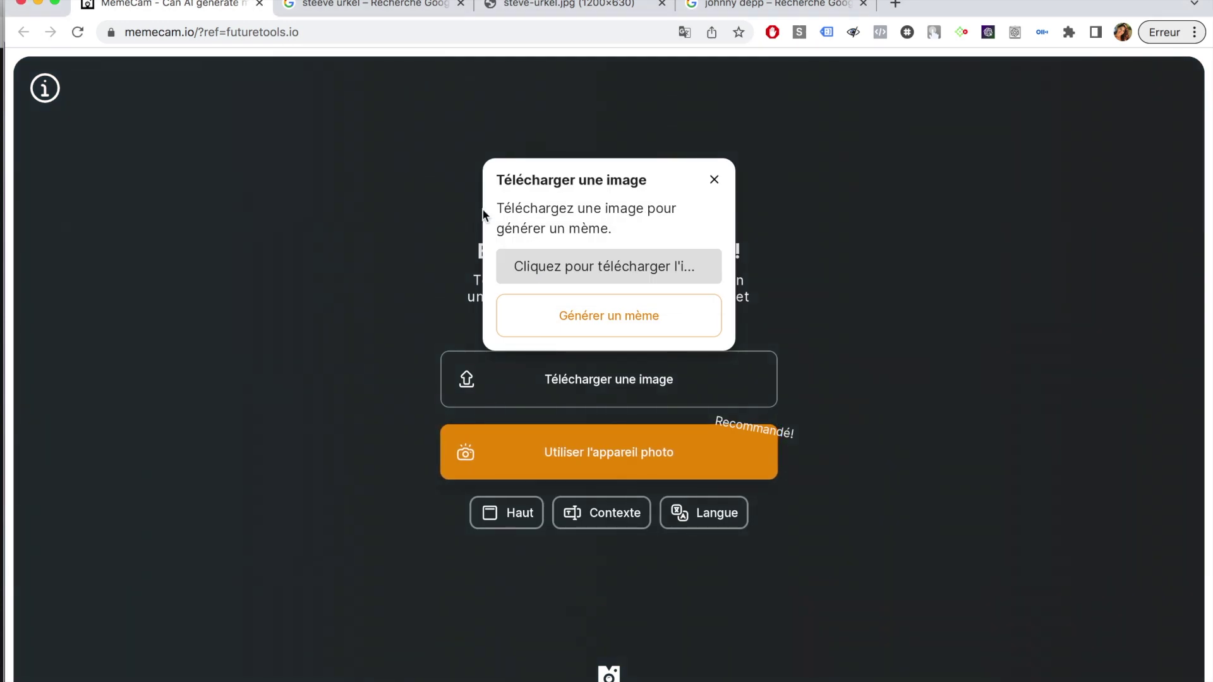
click(621, 321)
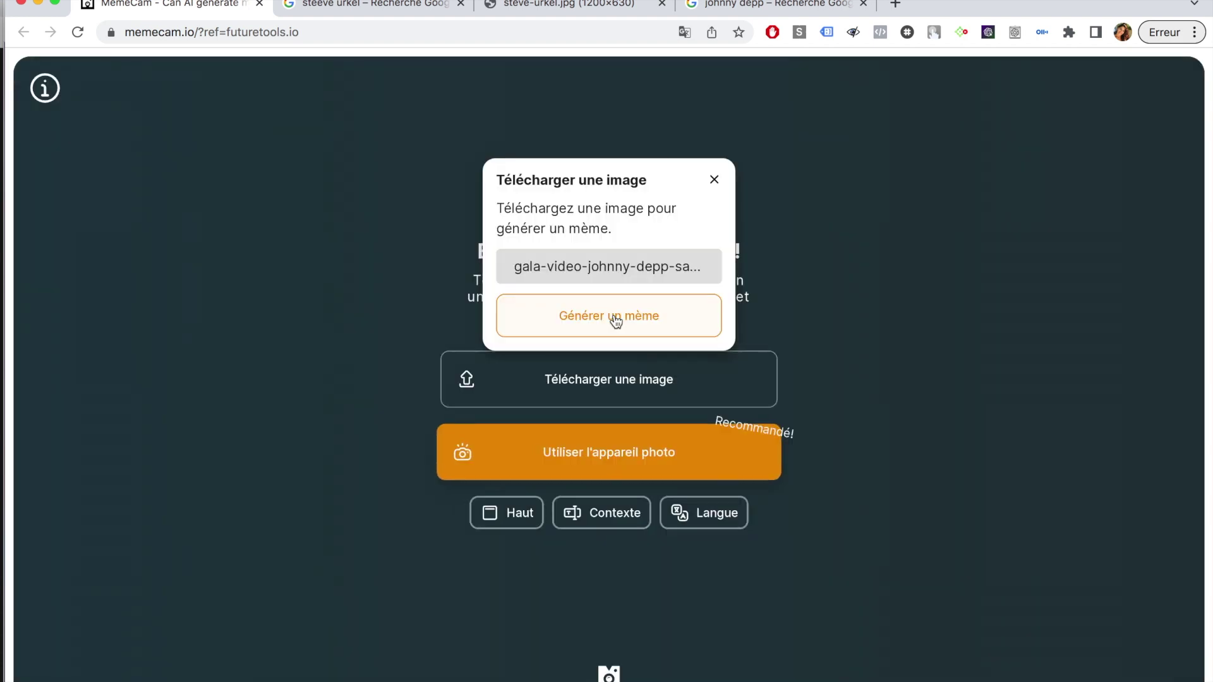
click(614, 318)
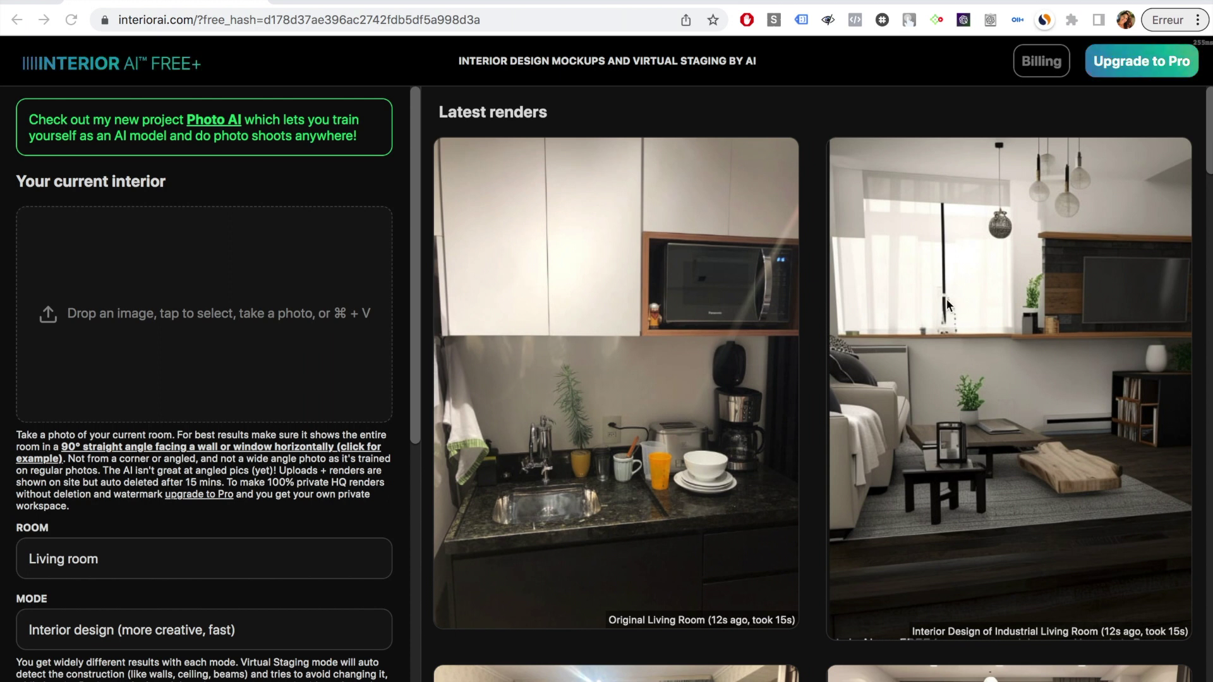
Save the green-walled living room photo from the "salon moche" image results as salon-avant-aprc3a8s-012.jpeg, replacing the existing file
click(336, 1)
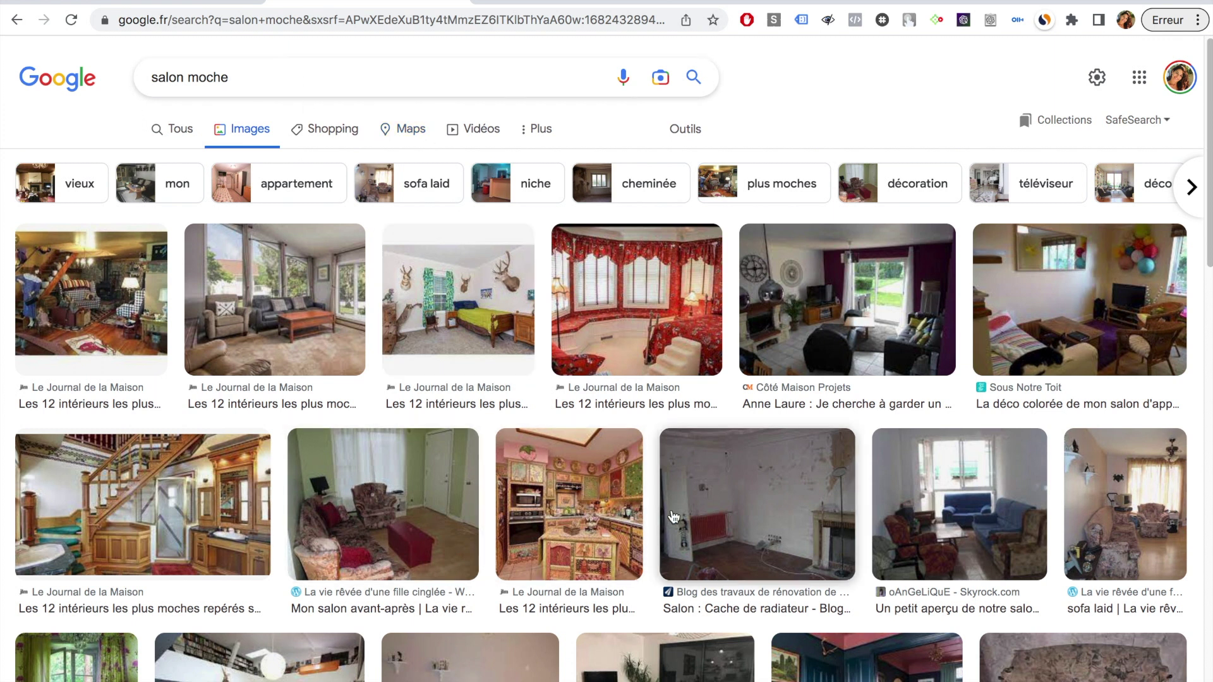
right_click(1005, 294)
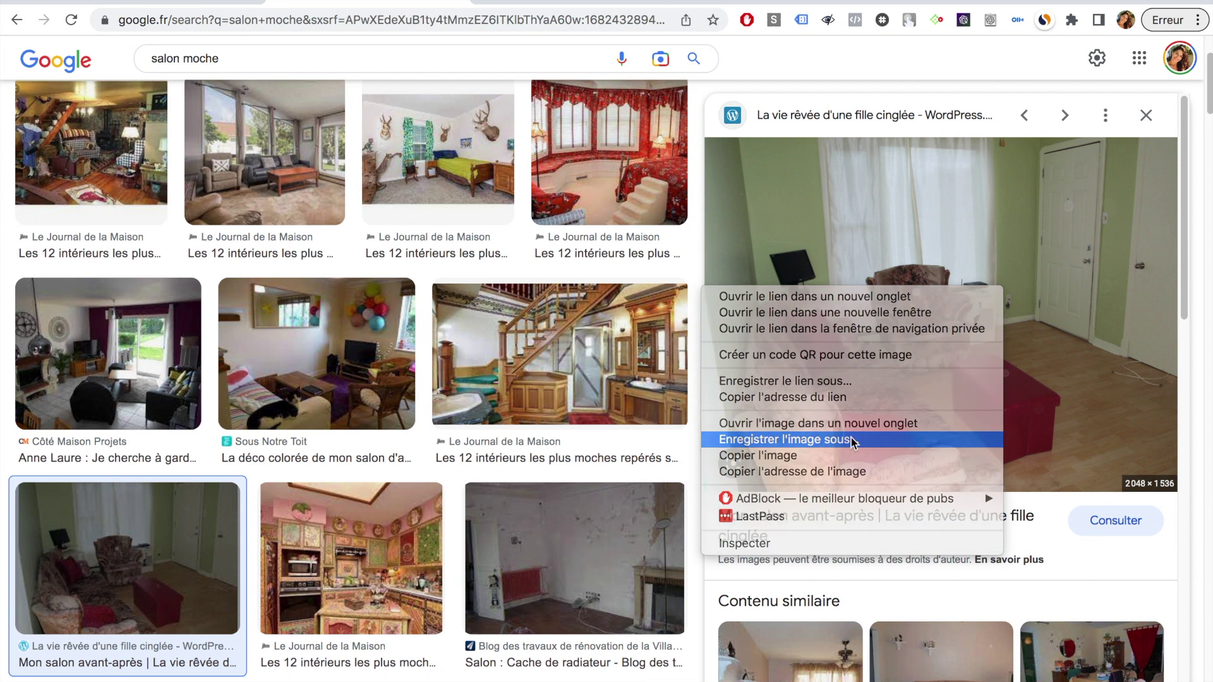
click(790, 439)
click(720, 139)
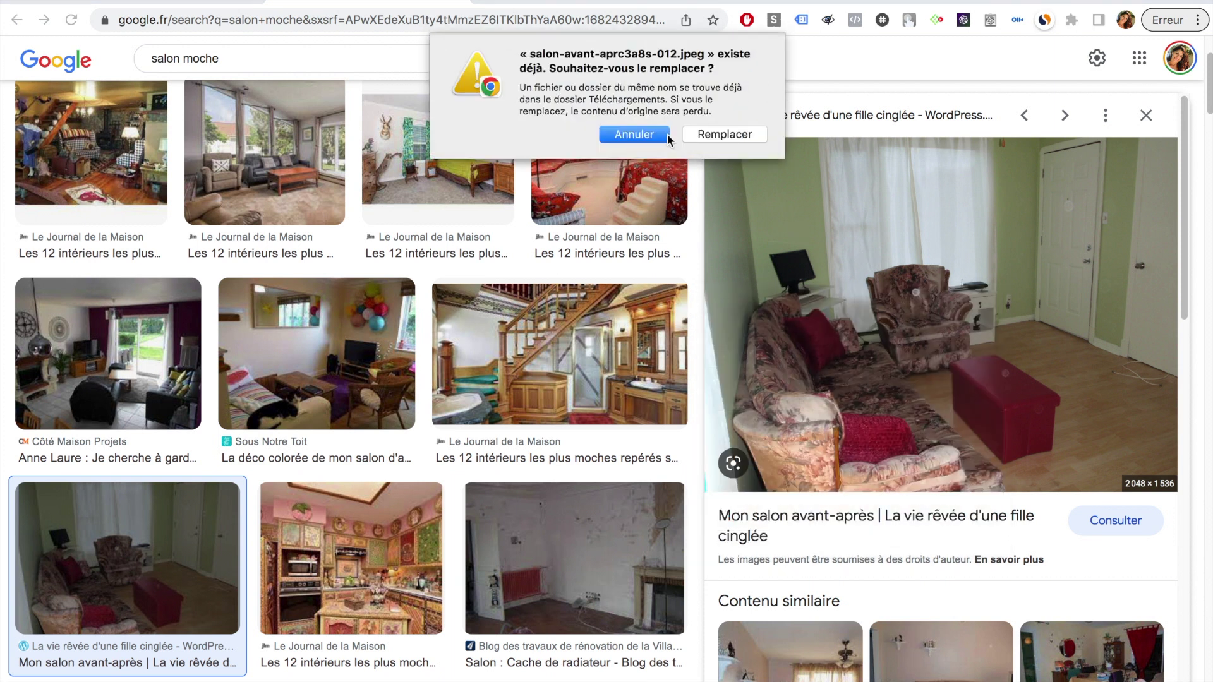
click(719, 137)
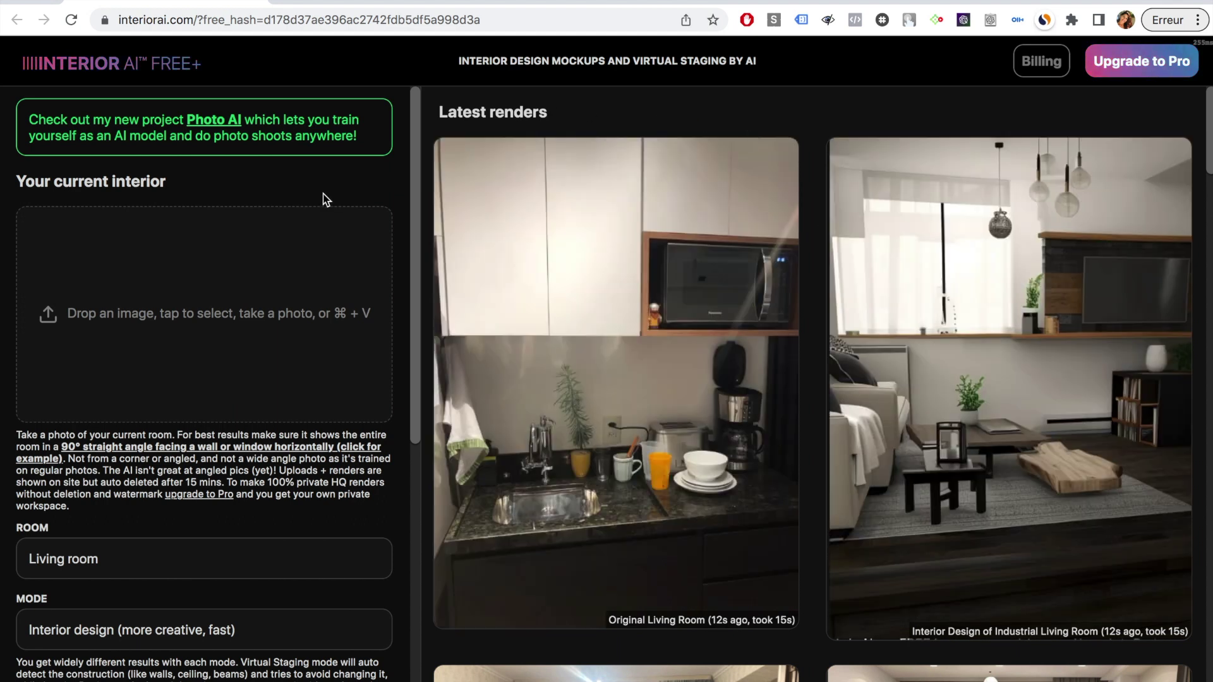
Translate the Interior AI page into French and dismiss the translation popup
right_click(354, 184)
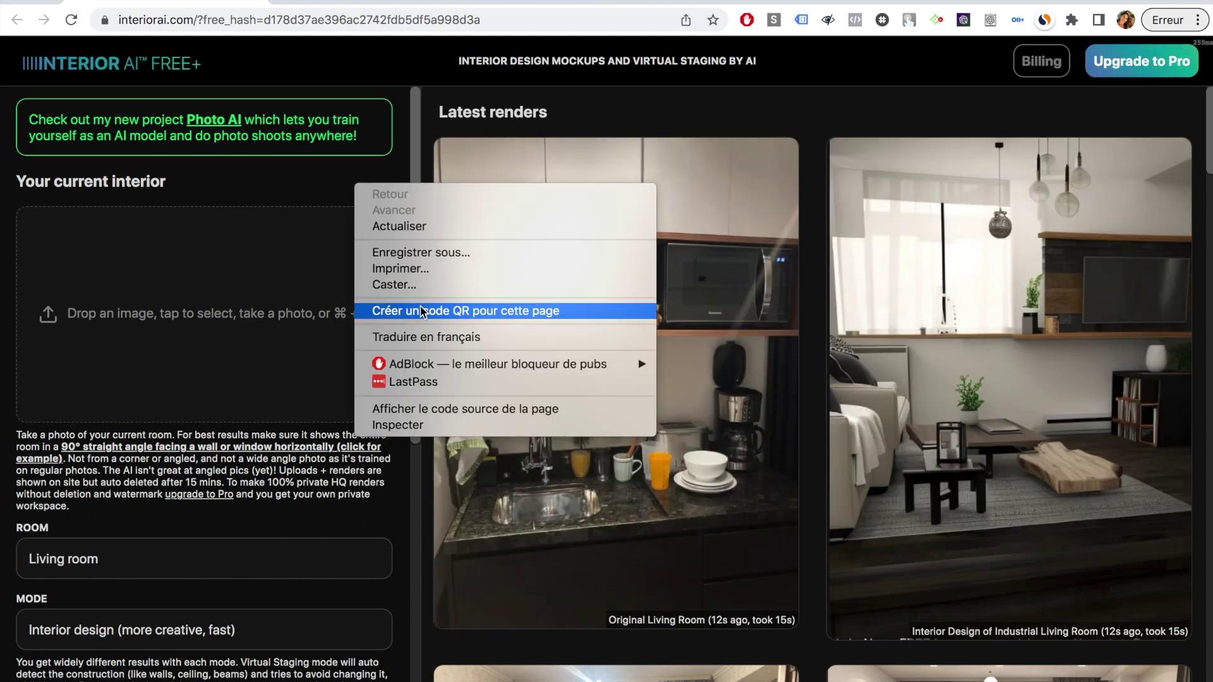
click(427, 336)
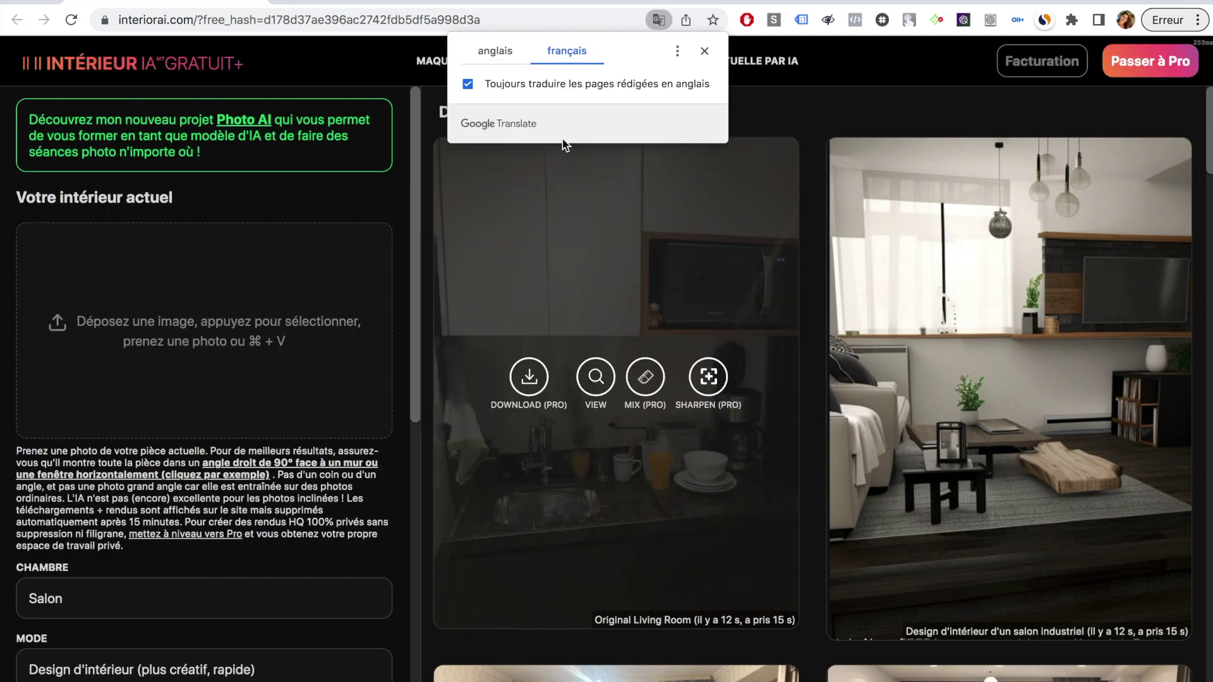
click(703, 52)
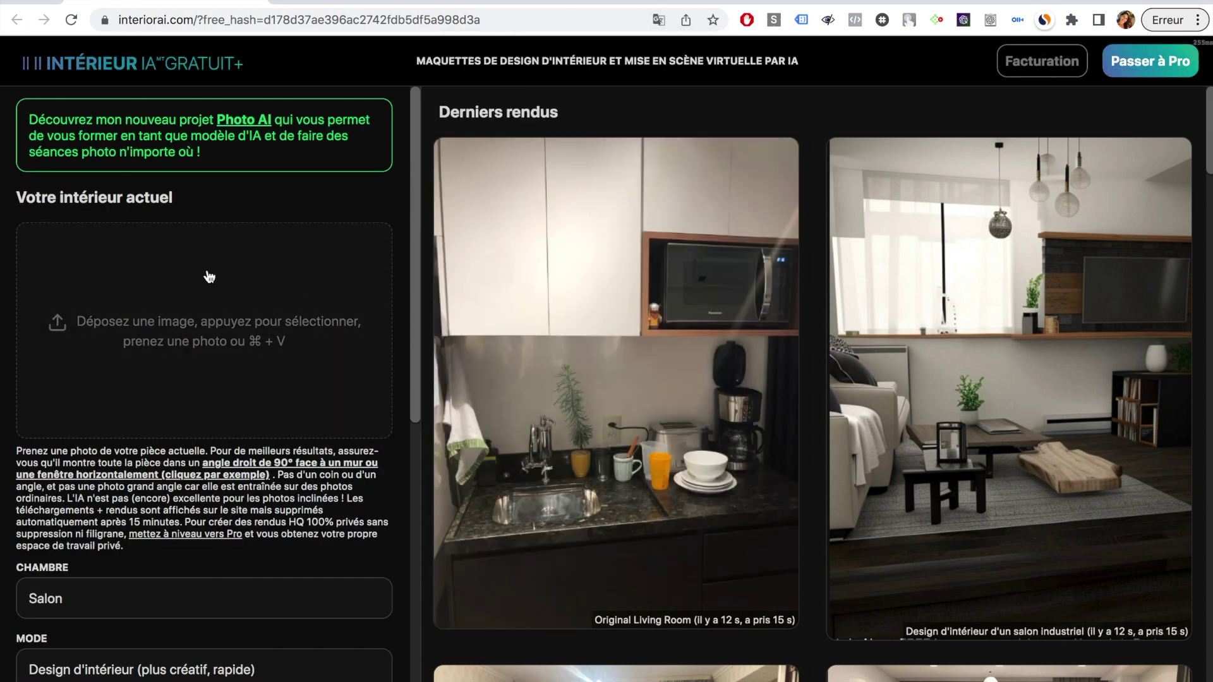
Upload the saved green-walled living room photo as the current interior and go to the render settings
click(244, 342)
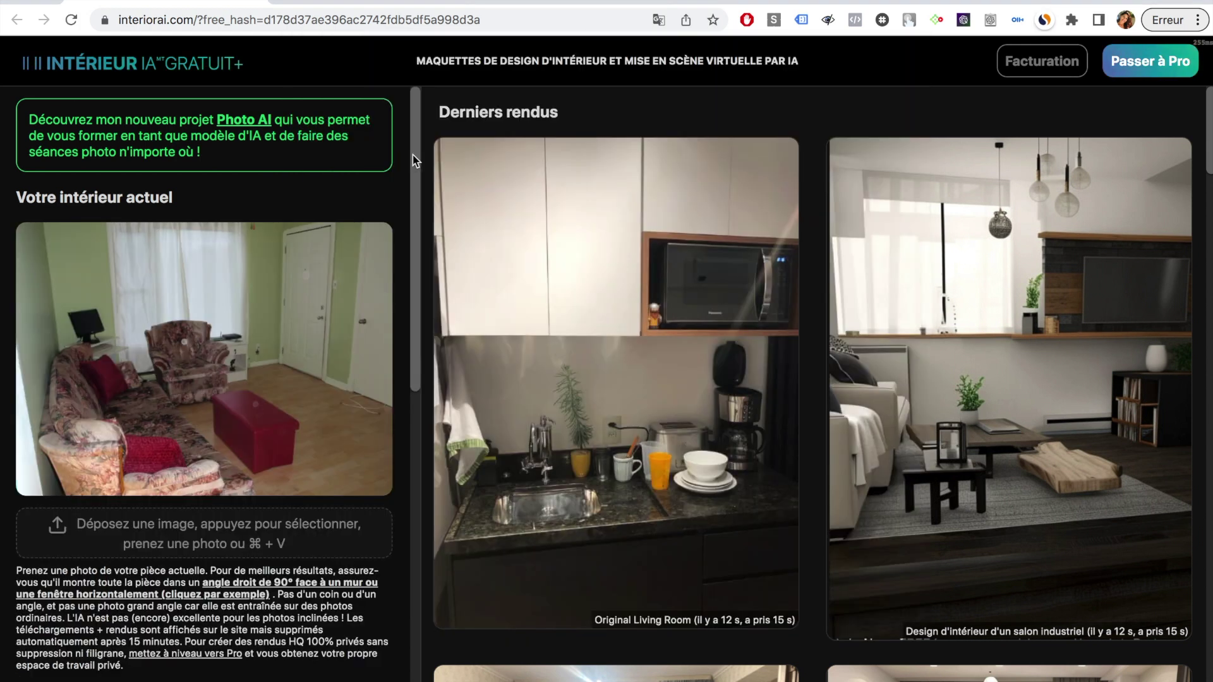
drag(415, 160, 389, 373)
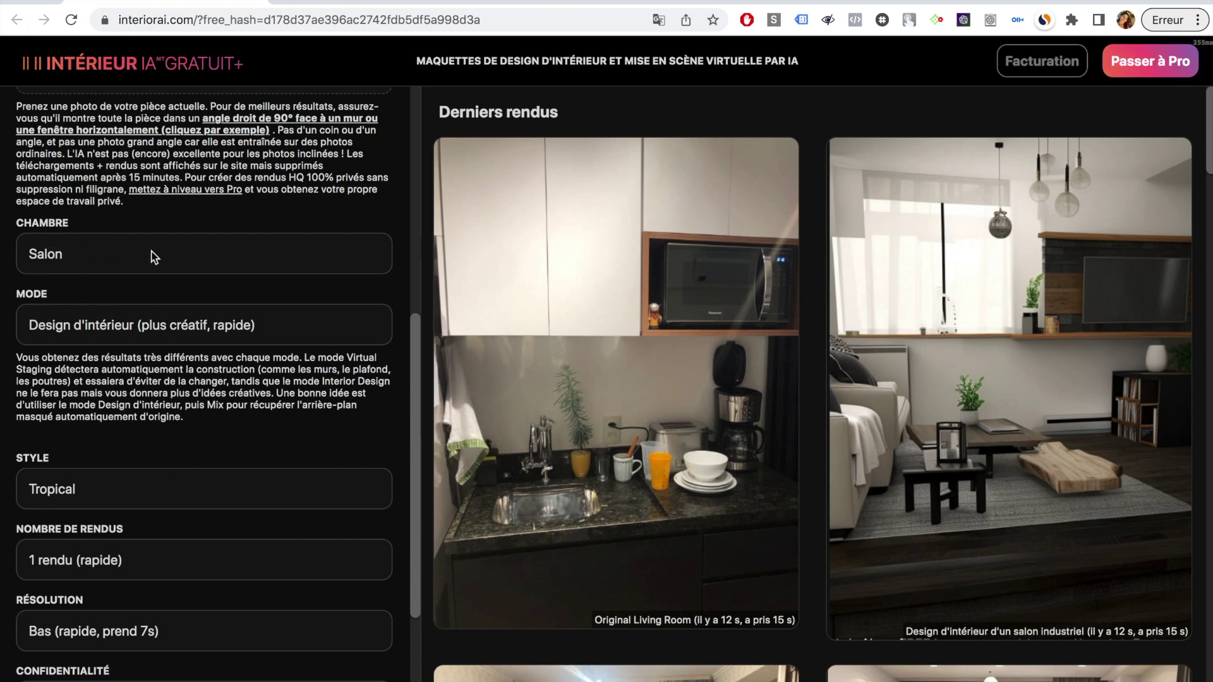
Examine the available room types and render modes for the uploaded living room
click(82, 251)
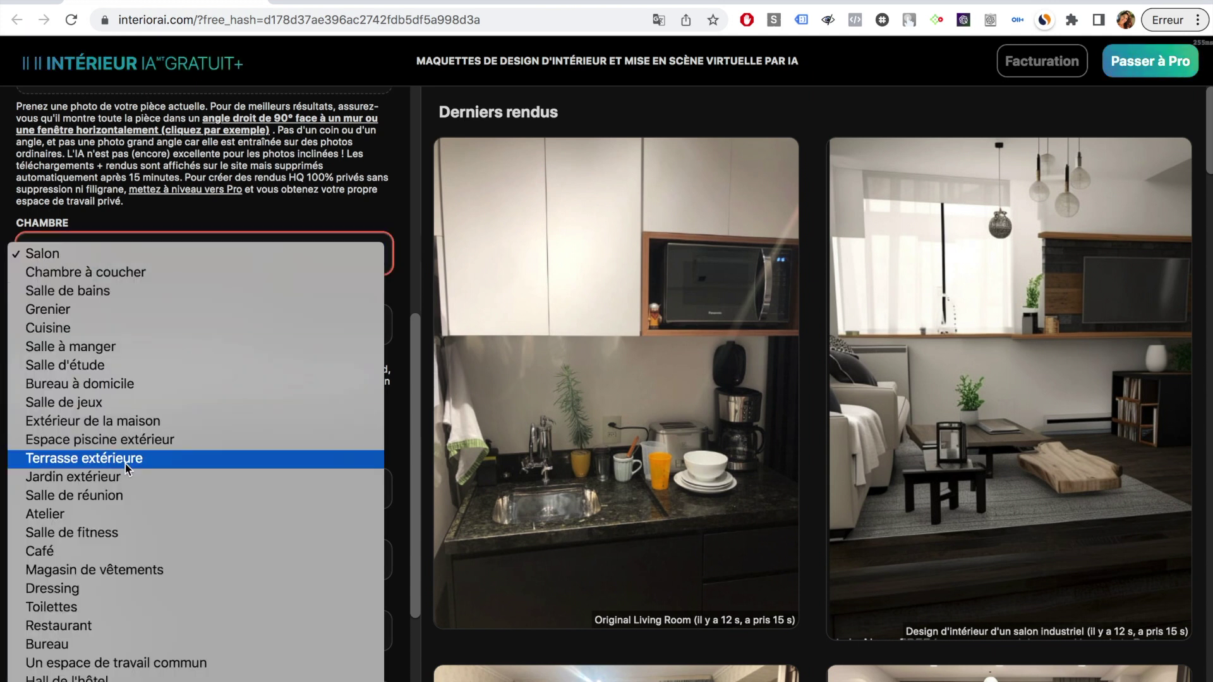
scroll(126, 467, down, 5)
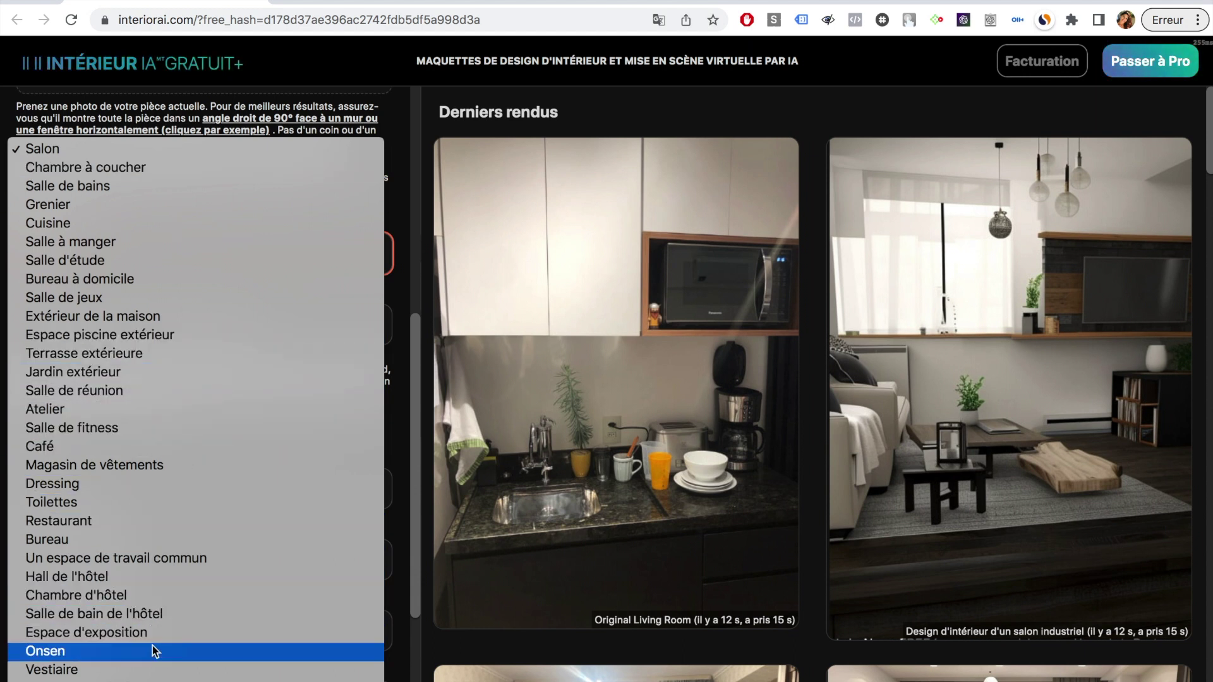
click(404, 170)
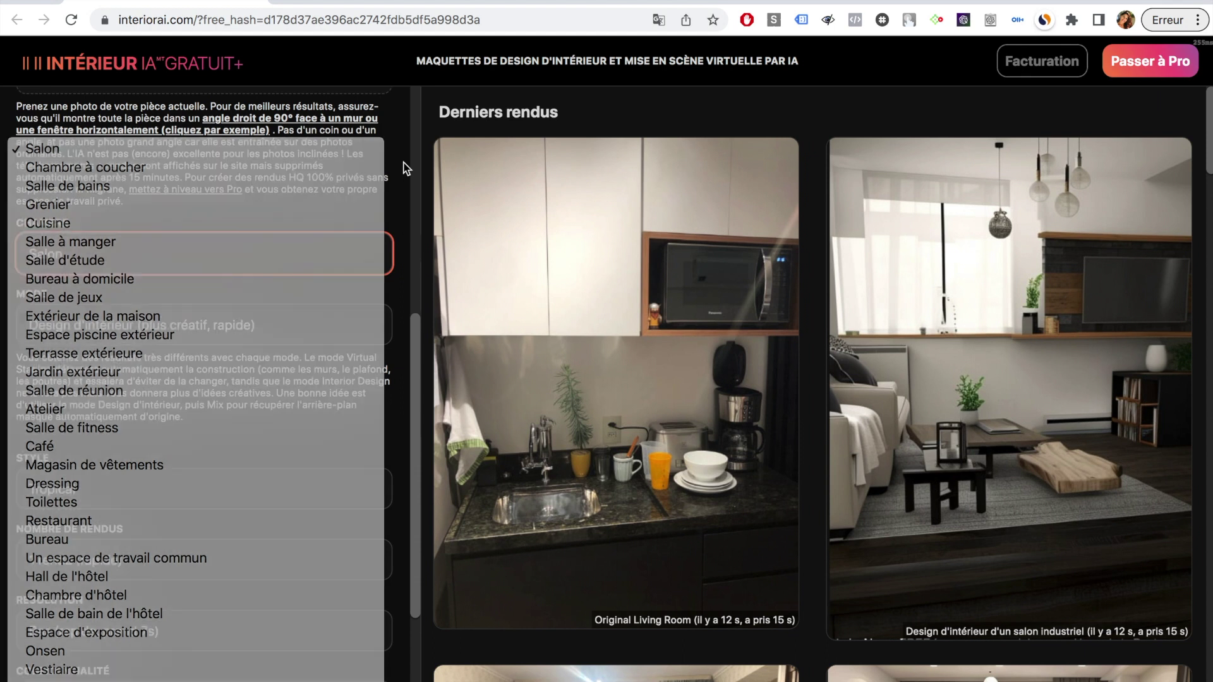
click(111, 327)
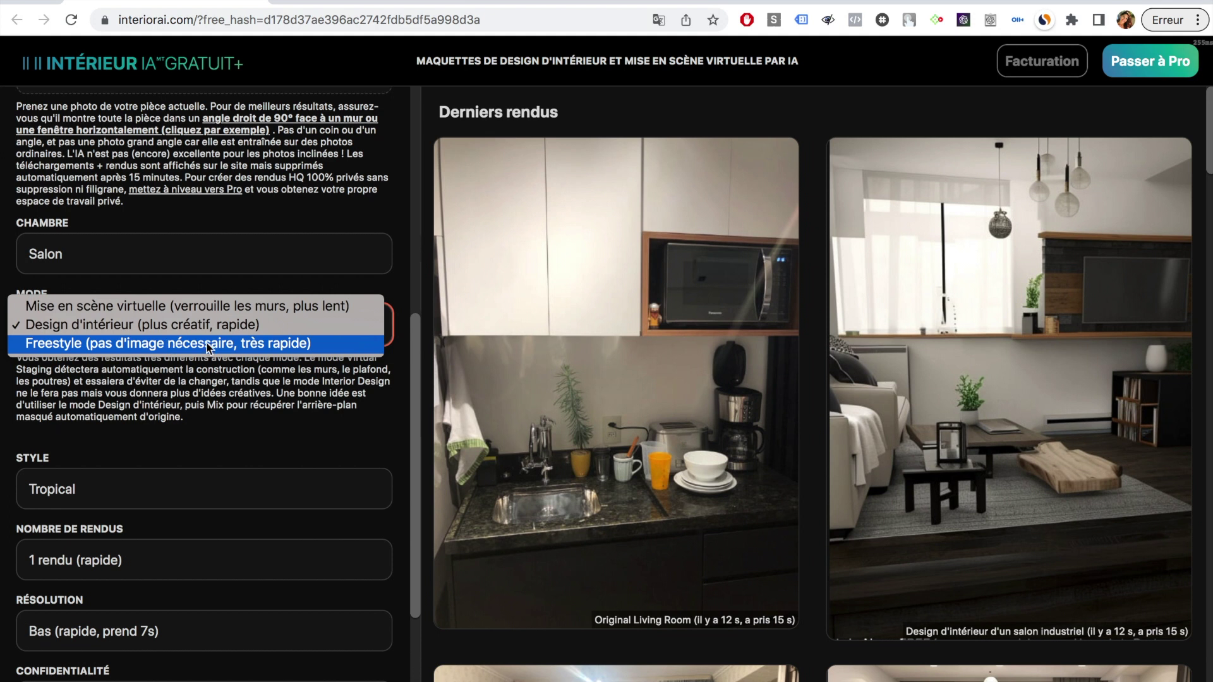
click(160, 327)
click(310, 444)
Set the redesign style to Zen
drag(422, 428, 419, 531)
click(199, 316)
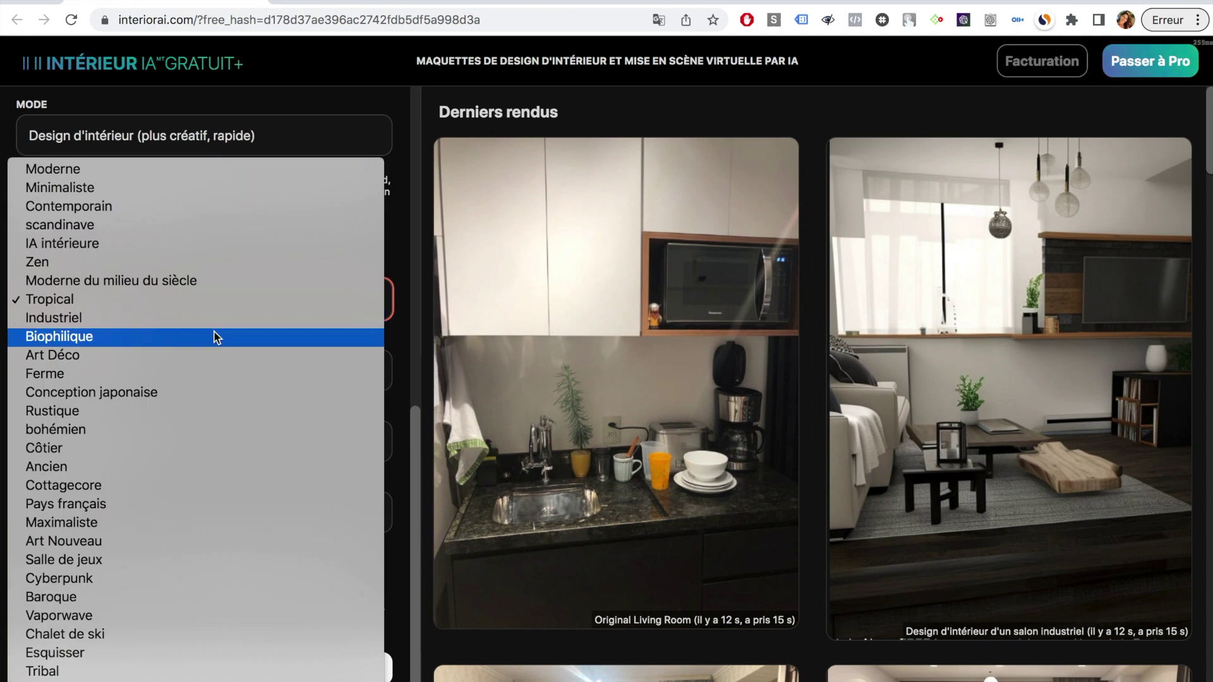
scroll(181, 651, down, 3)
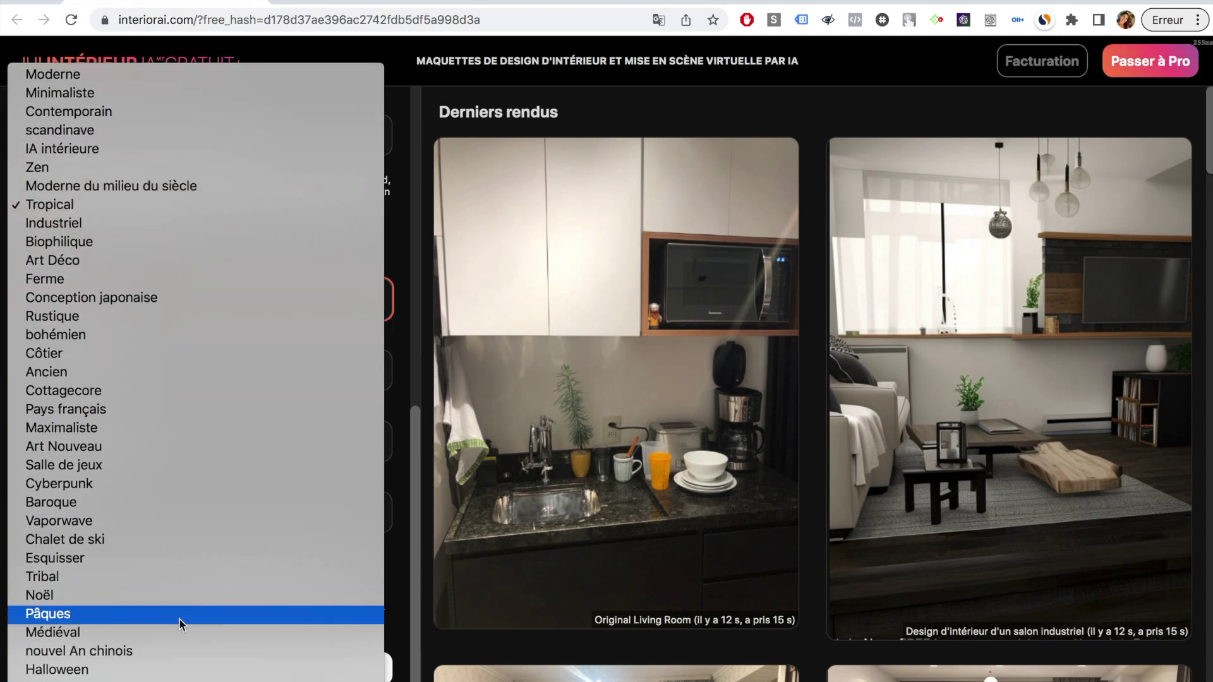
click(91, 167)
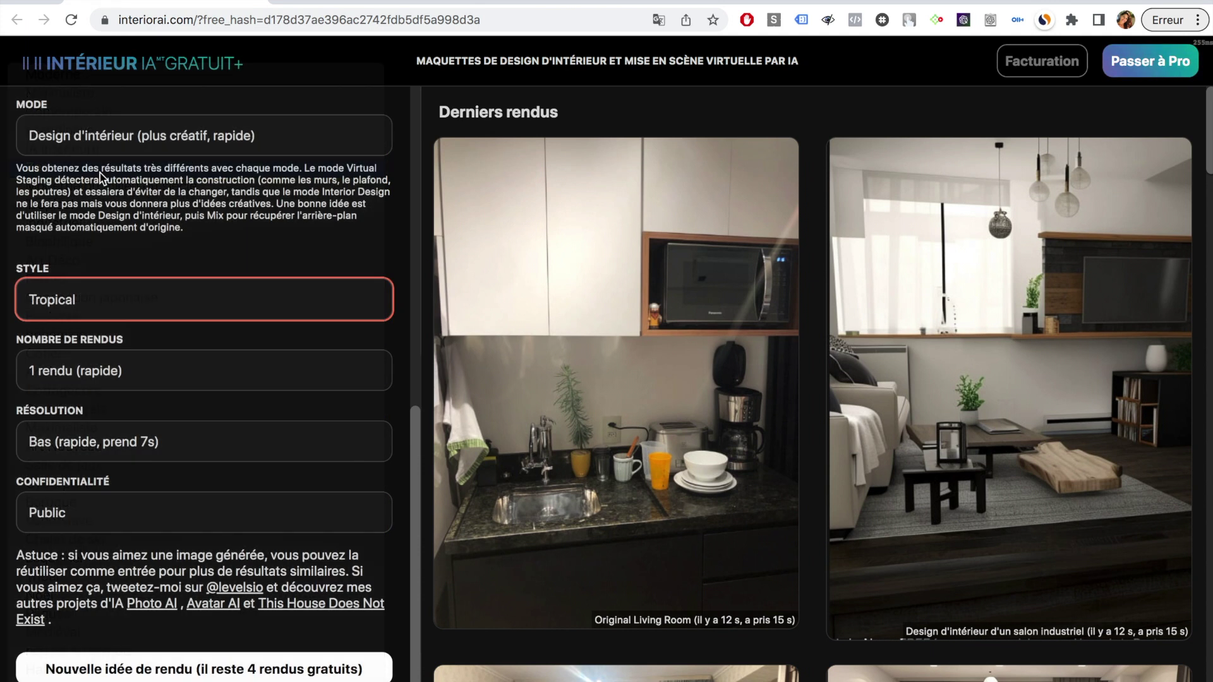
Generate the redesign as 1 rendu (rapide) with Bas (rapide, prend 7s) resolution and Public confidentiality
click(150, 369)
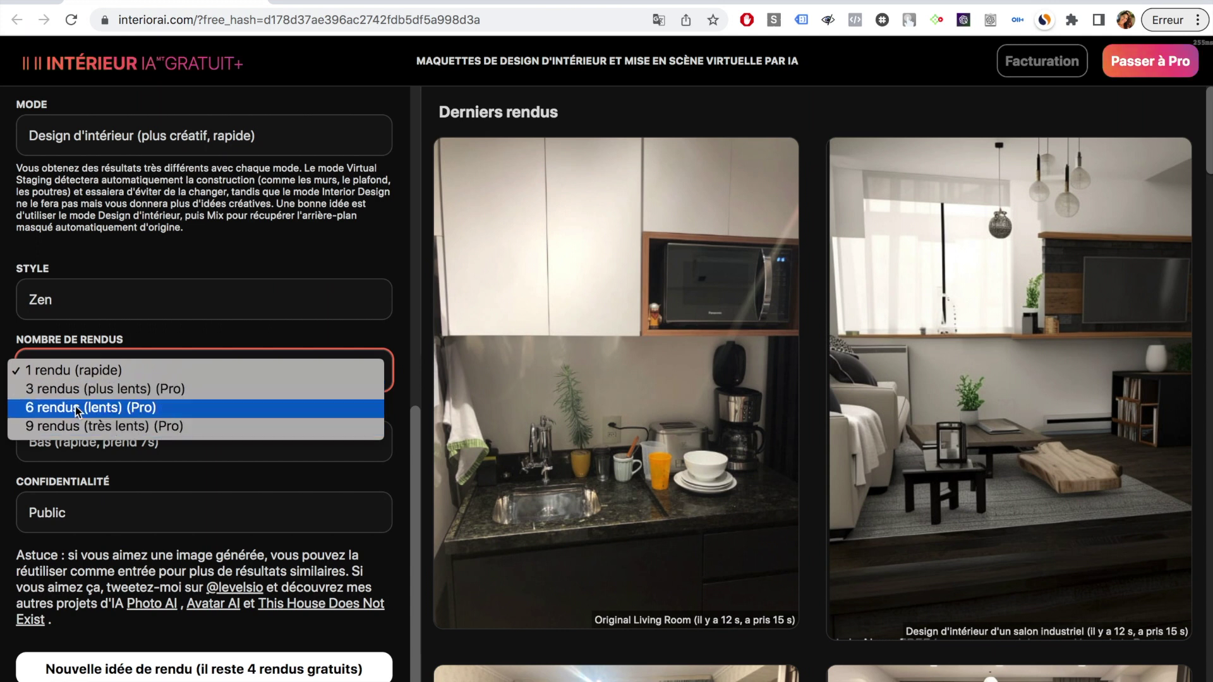
click(129, 371)
click(368, 412)
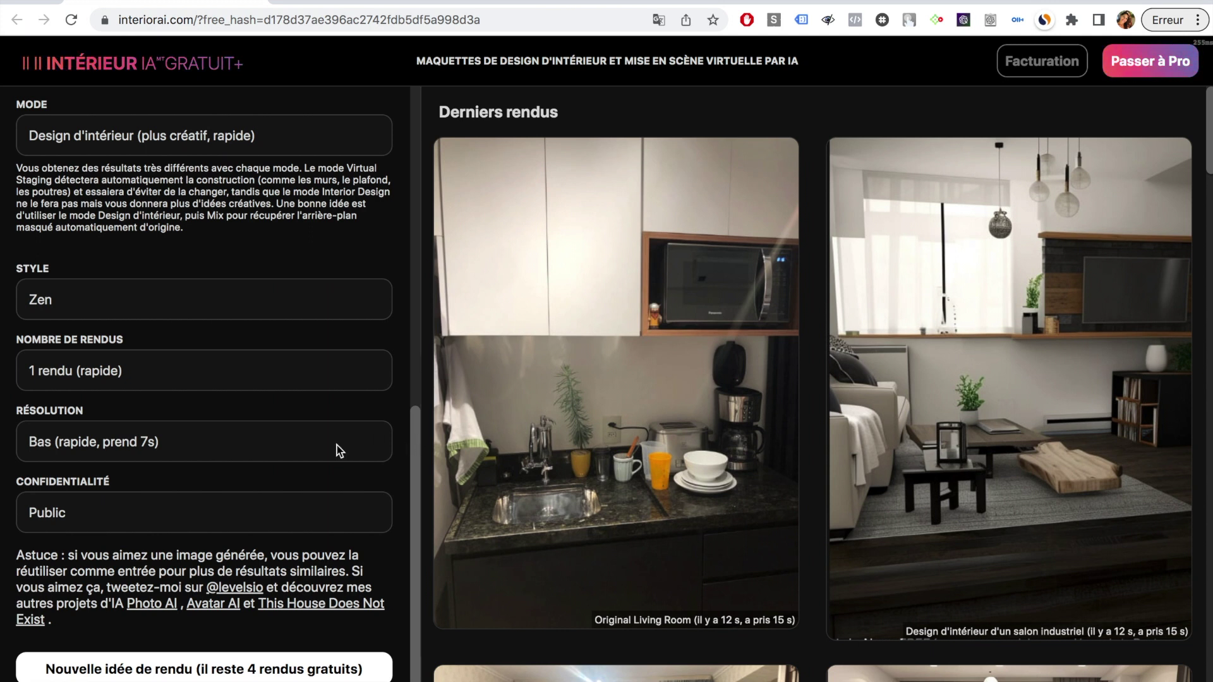
click(274, 446)
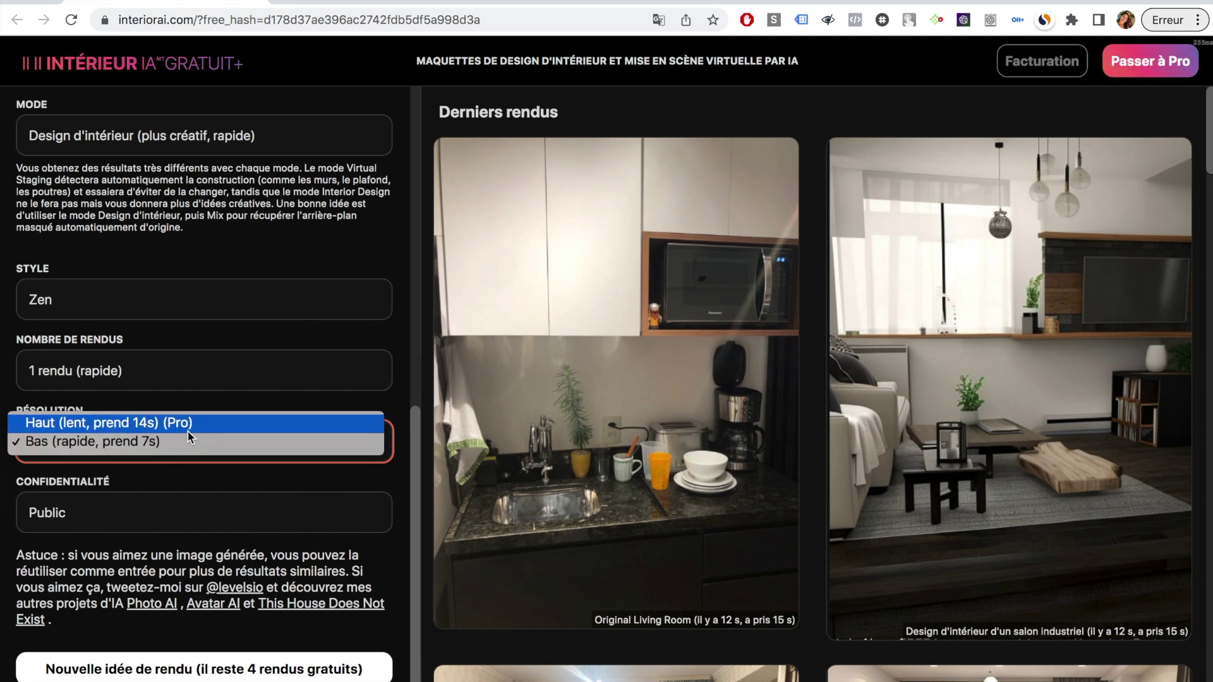
click(388, 480)
click(234, 513)
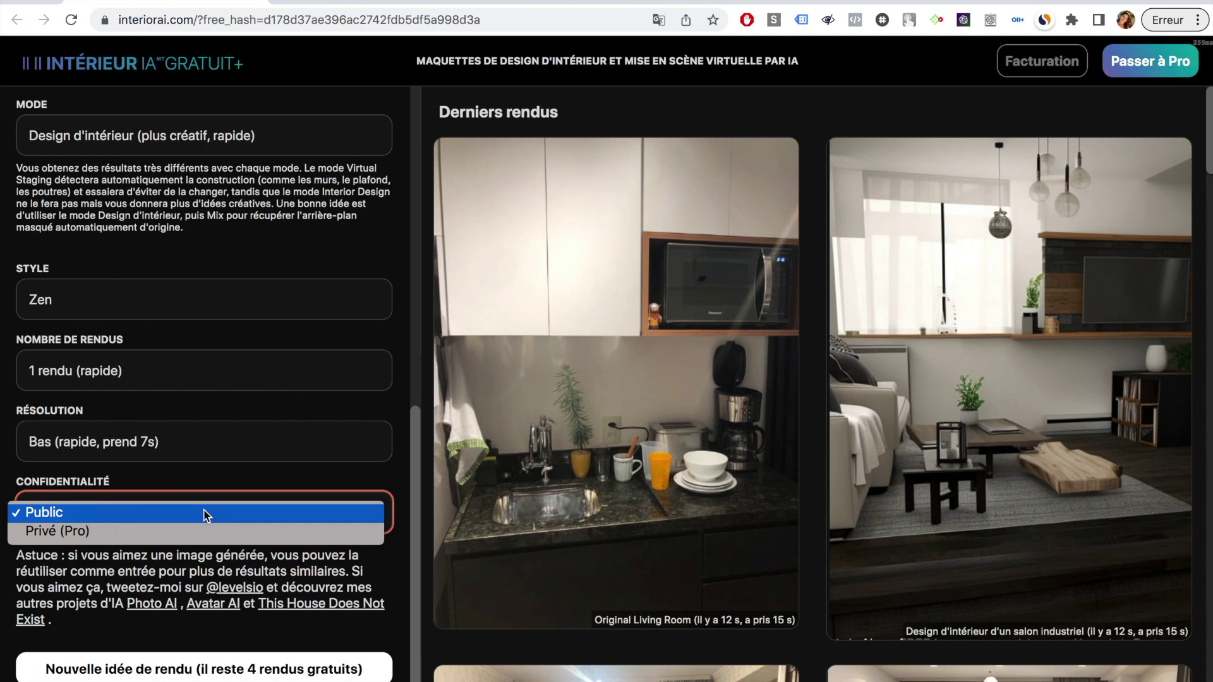
click(237, 509)
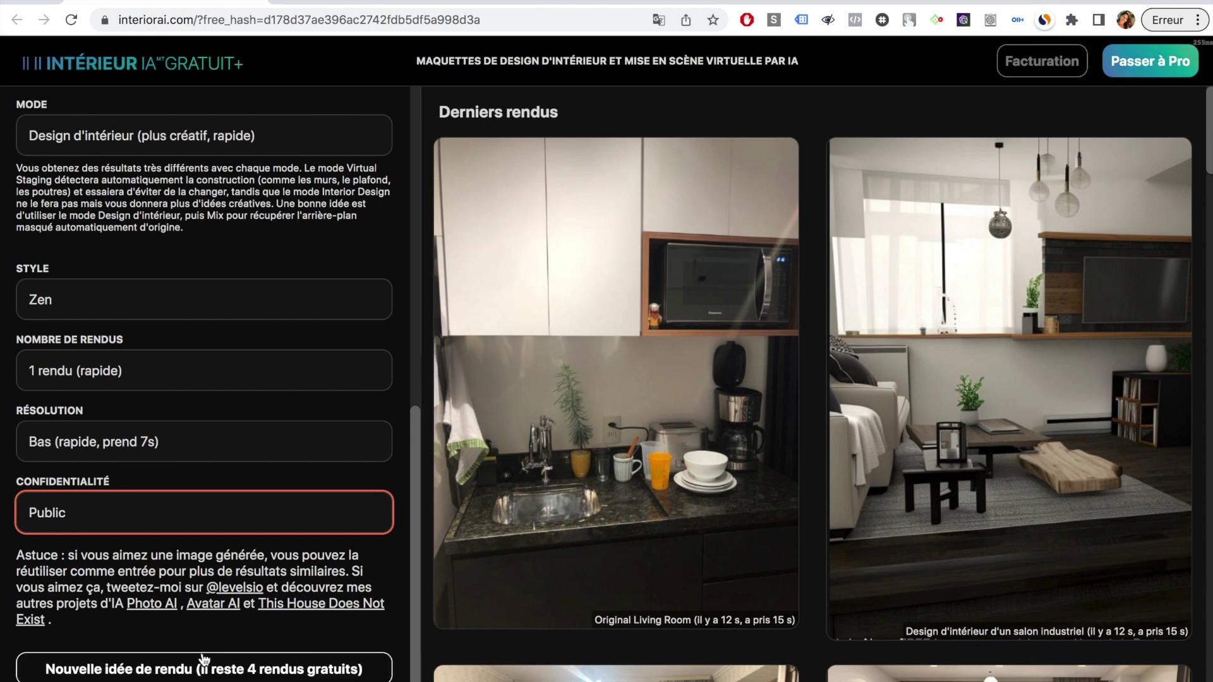
click(224, 671)
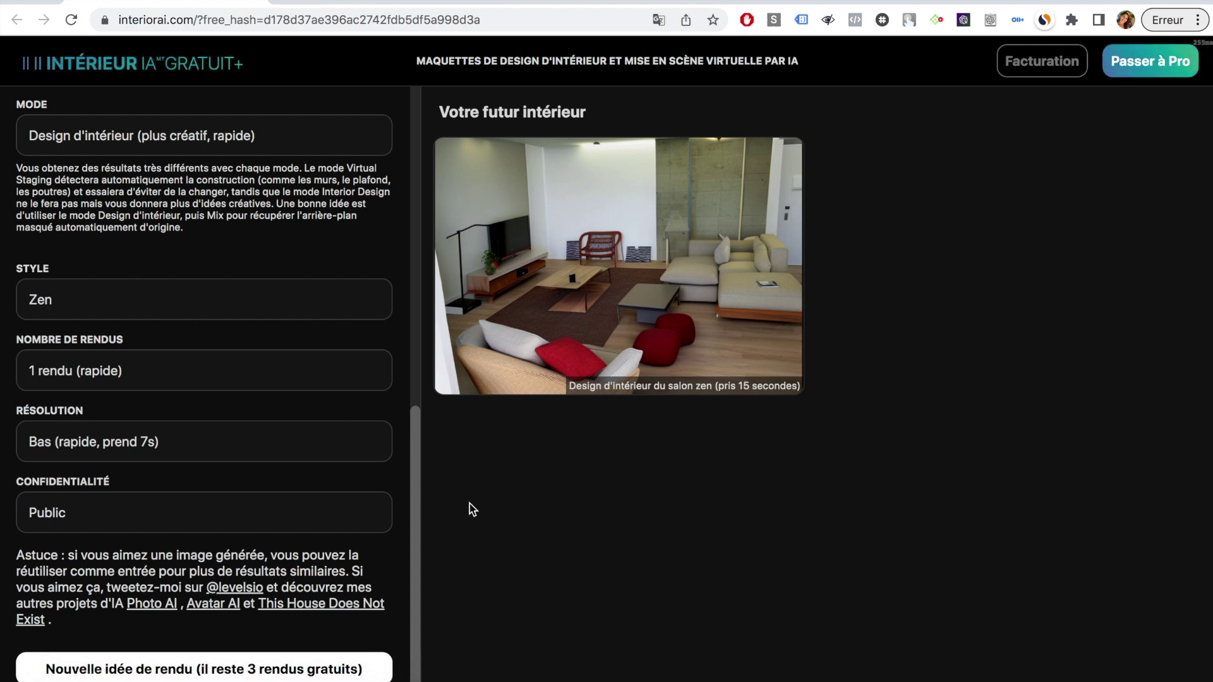
Compare the Zen render with the original room photo and view the render enlarged
drag(415, 498, 396, 157)
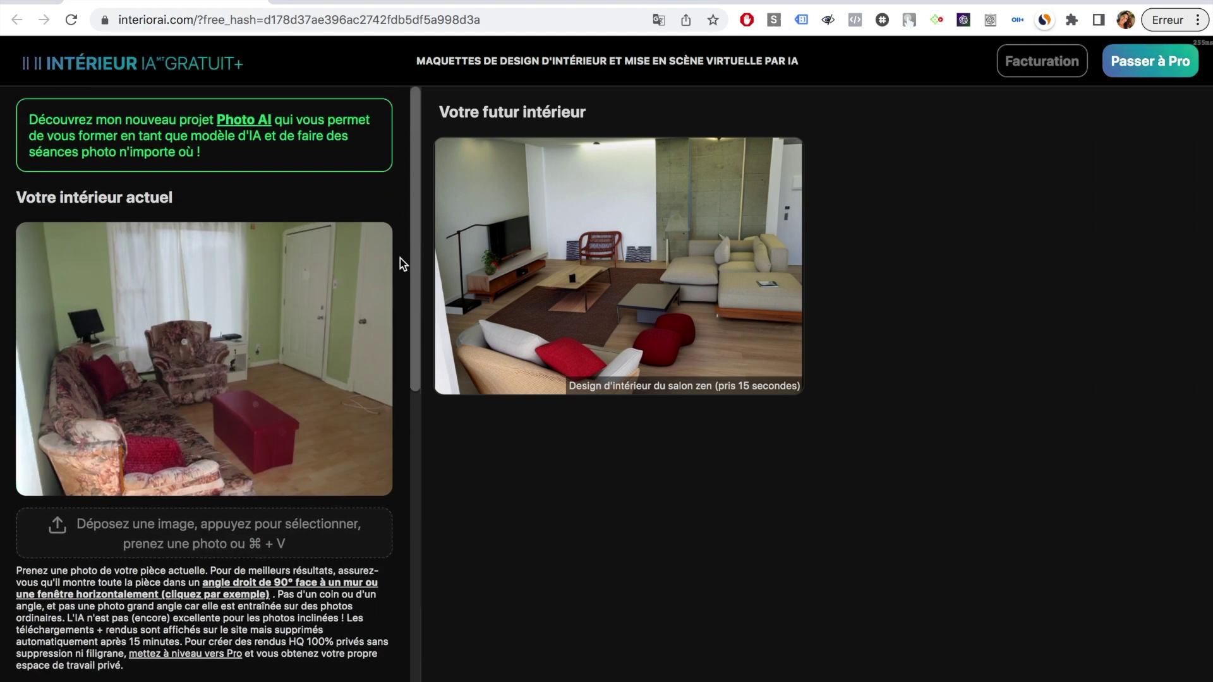
mouse_move(441, 262)
mouse_move(726, 331)
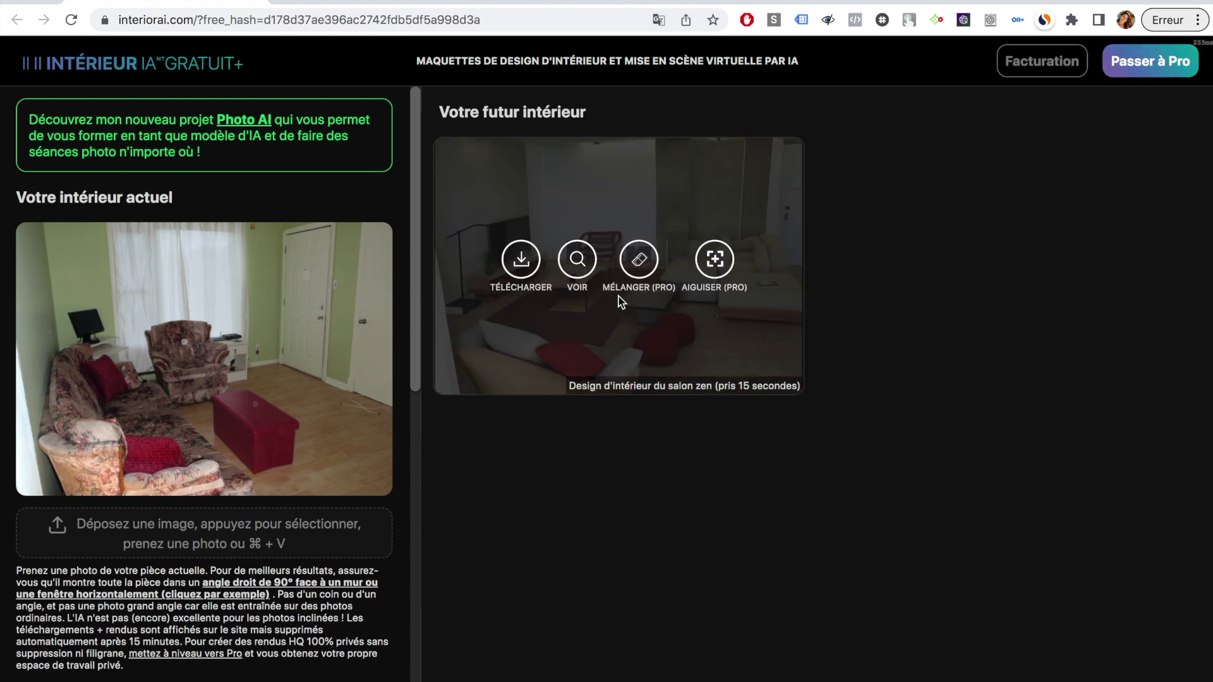
click(576, 264)
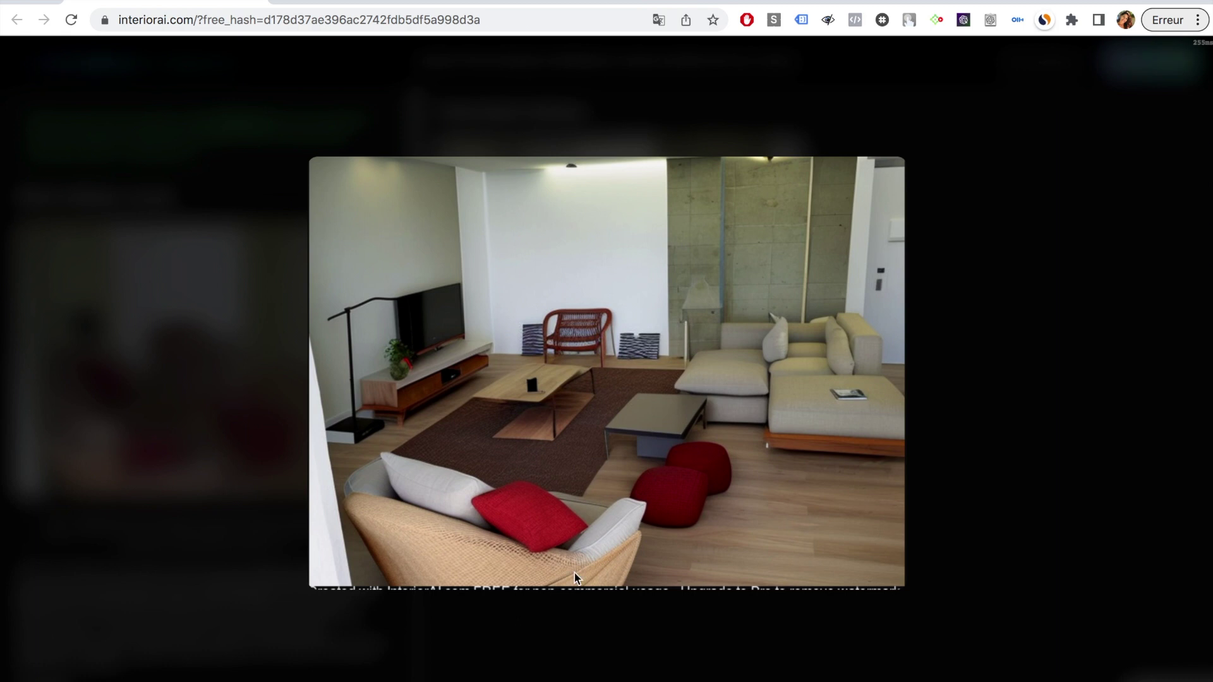
click(1011, 423)
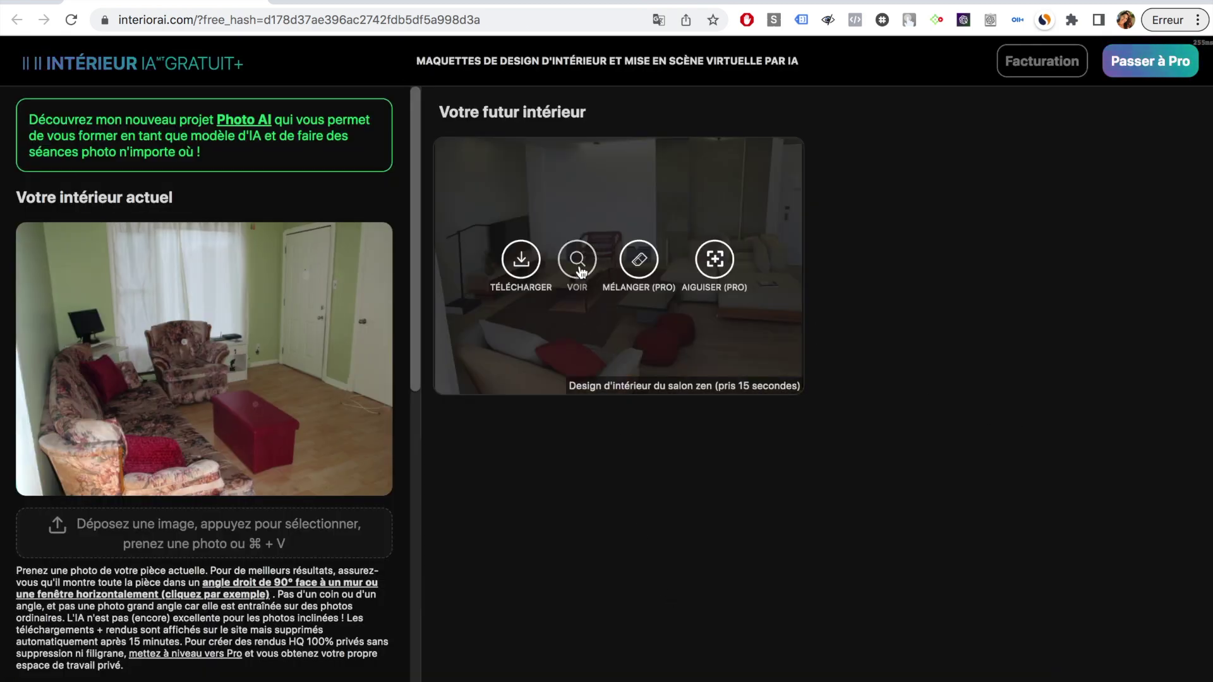
Save the enlarged Zen render to the Téléchargements folder and return to the Interior AI page
click(580, 269)
right_click(554, 273)
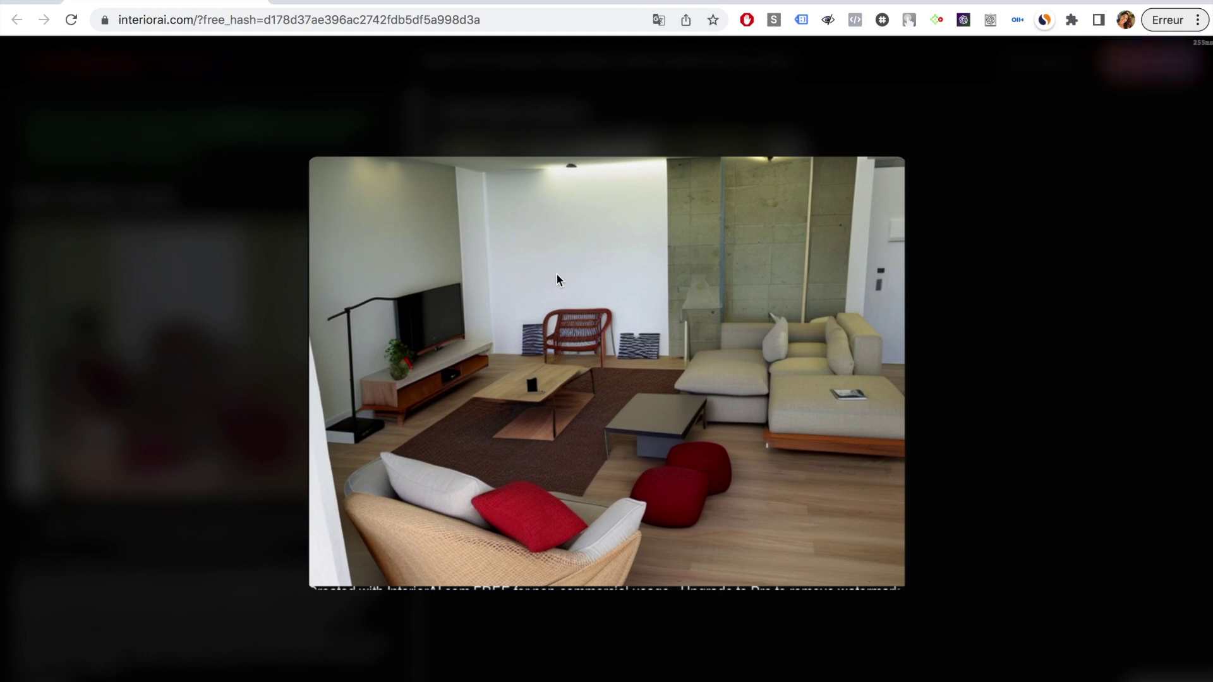
click(606, 302)
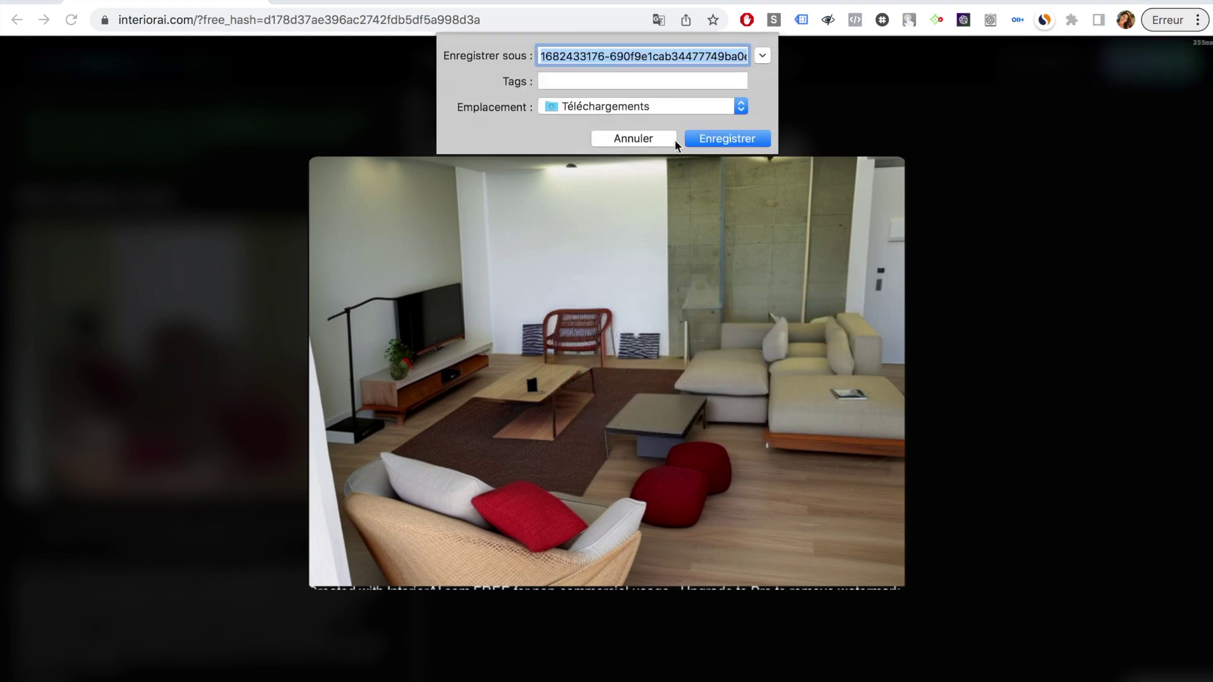
click(721, 135)
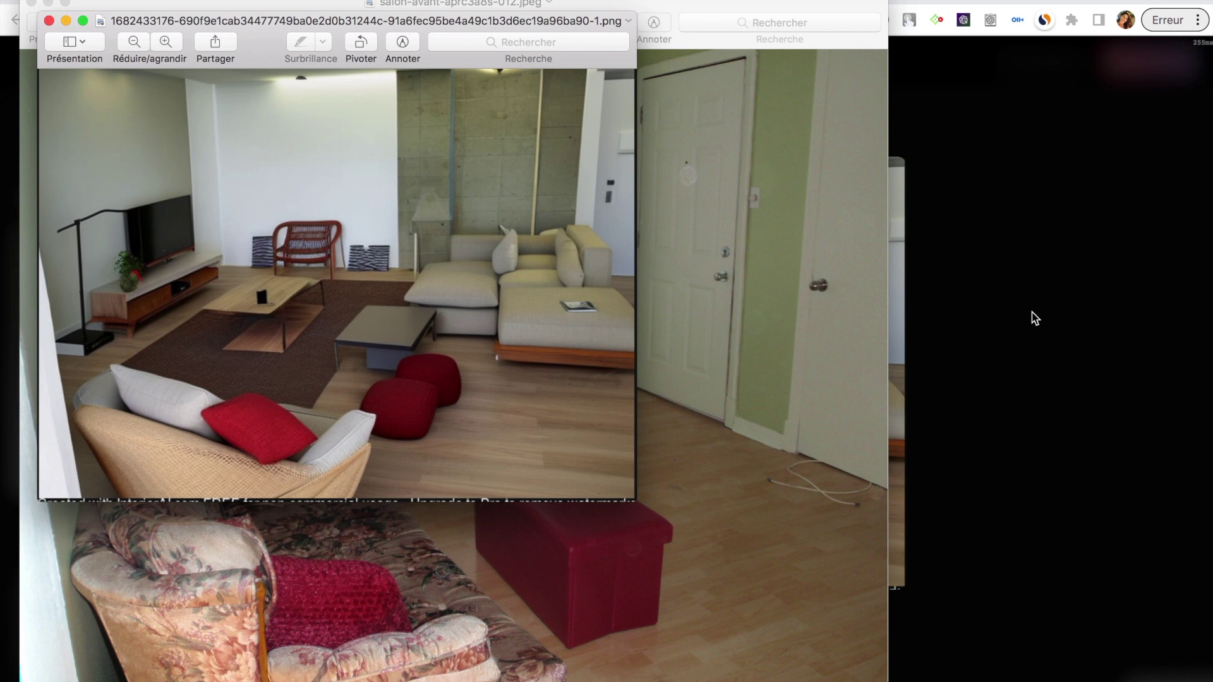
click(1031, 317)
click(1031, 316)
Open Interior AI's Pro upgrade offer and review the individual and team subscription plans
mouse_move(639, 264)
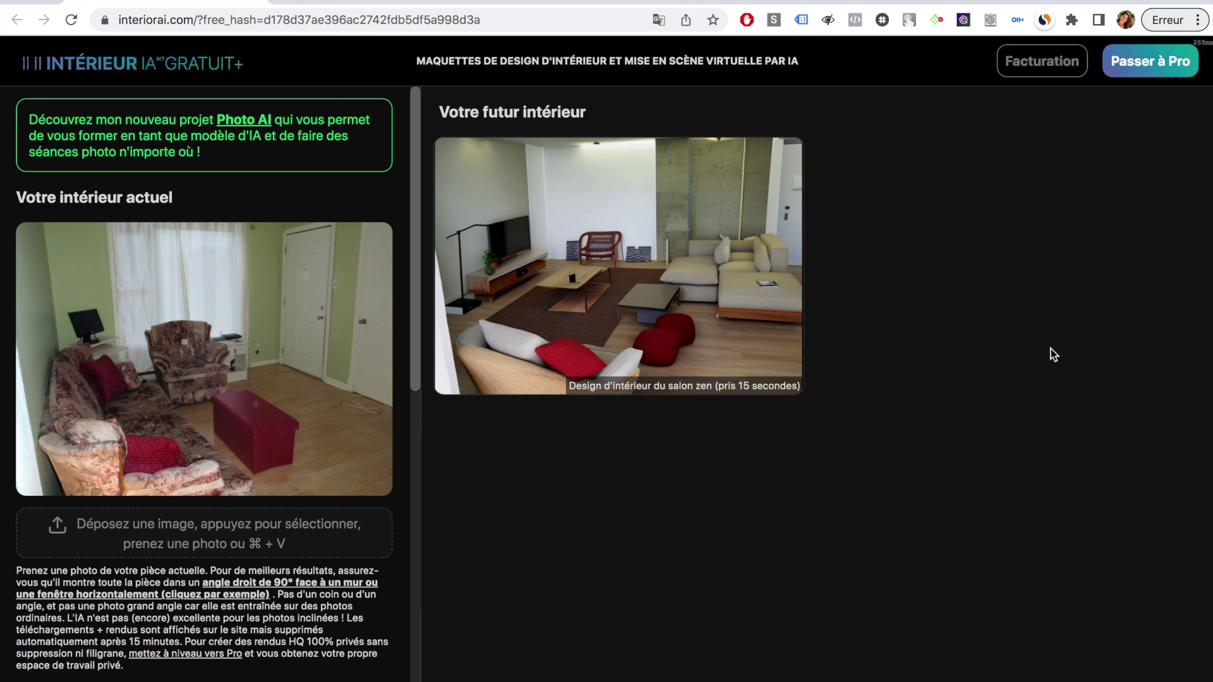
click(1143, 80)
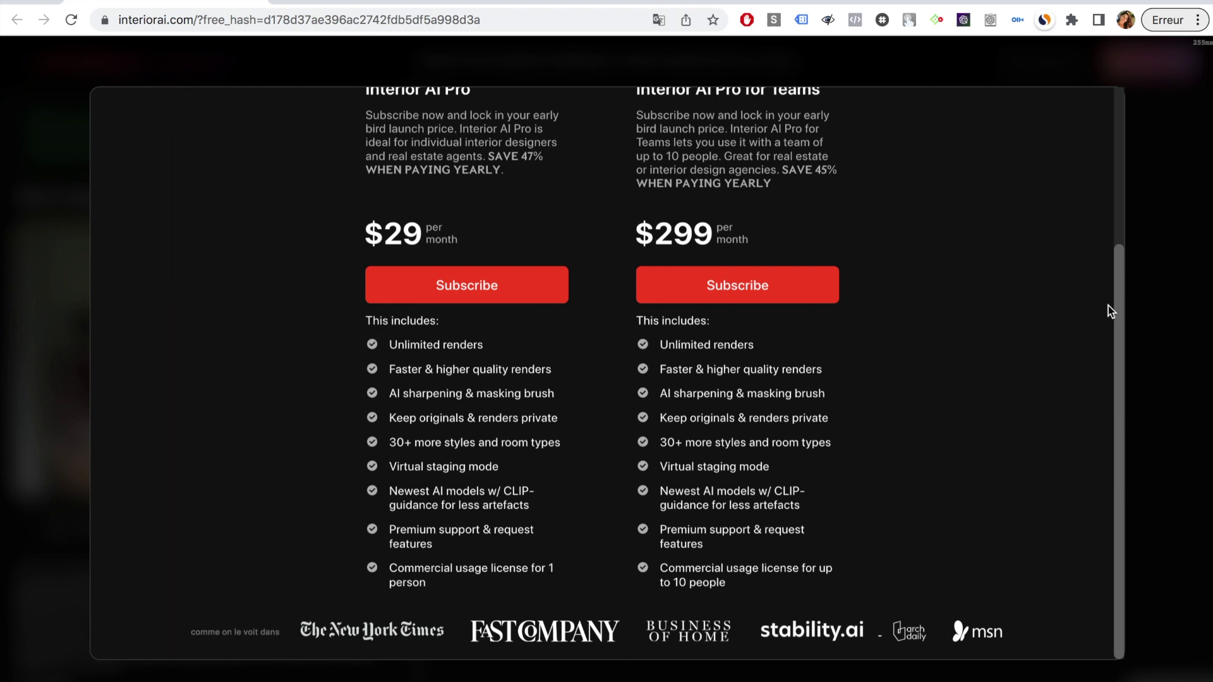
drag(1118, 298, 1116, 244)
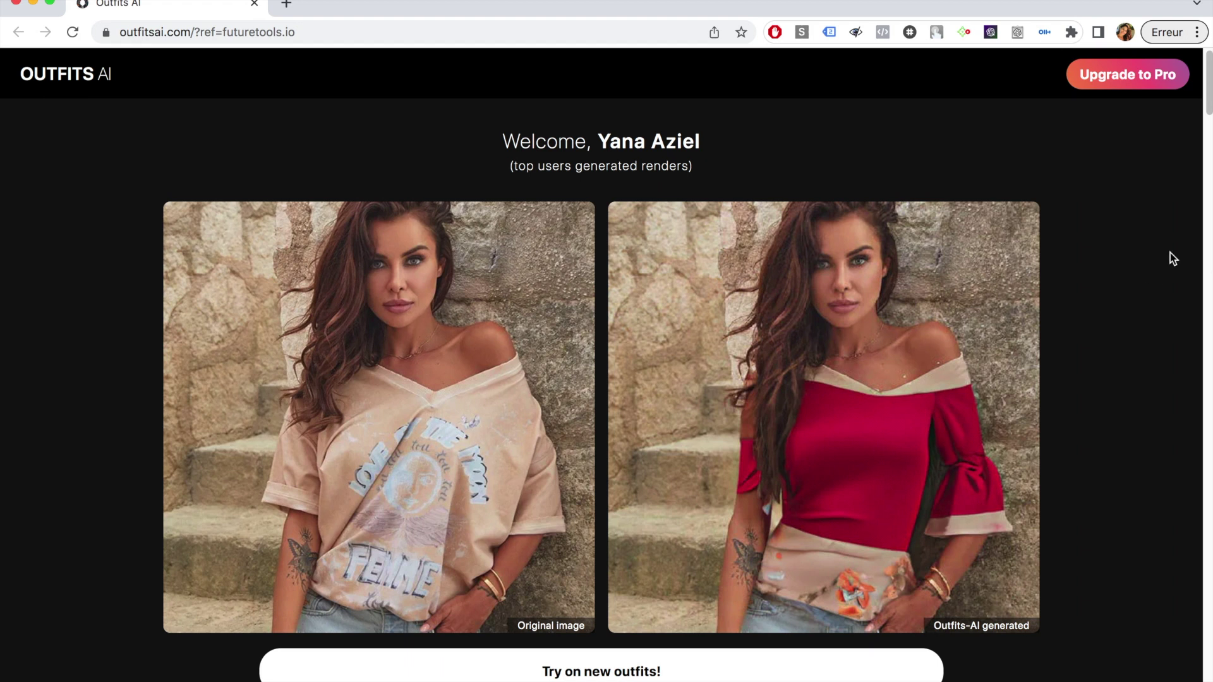
Browse the before-and-after outfit examples on the Outfits AI home page and return to its beginning
drag(1208, 75, 1209, 222)
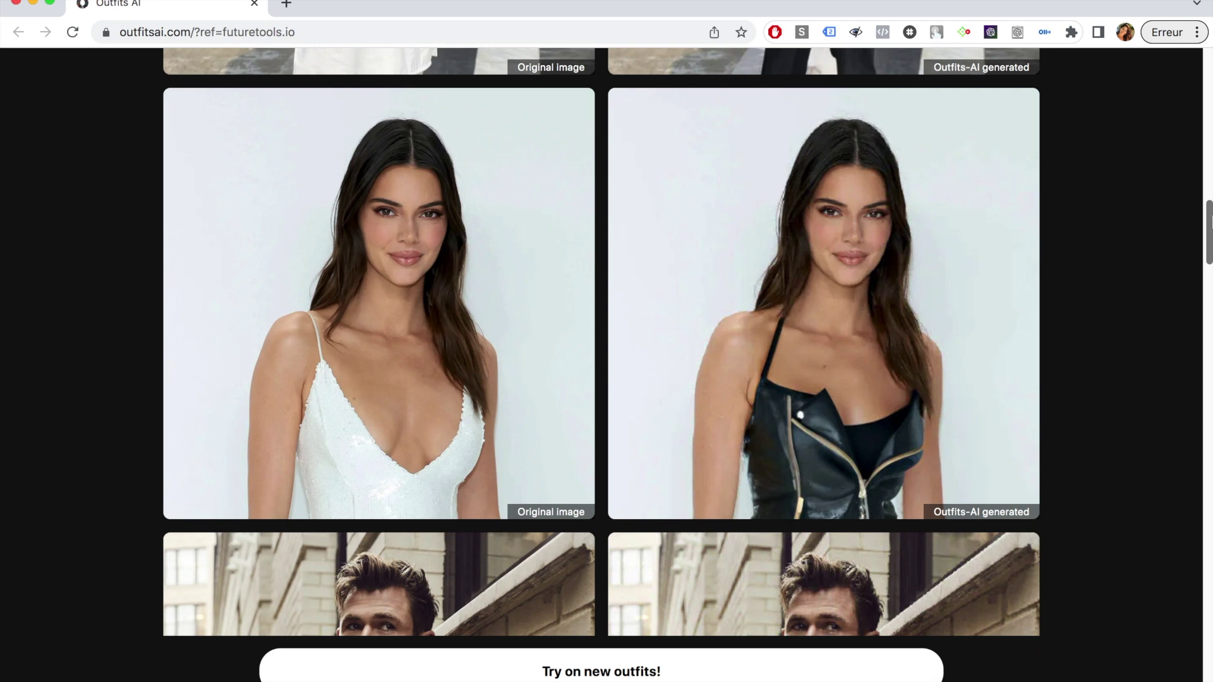
drag(1209, 222, 1209, 448)
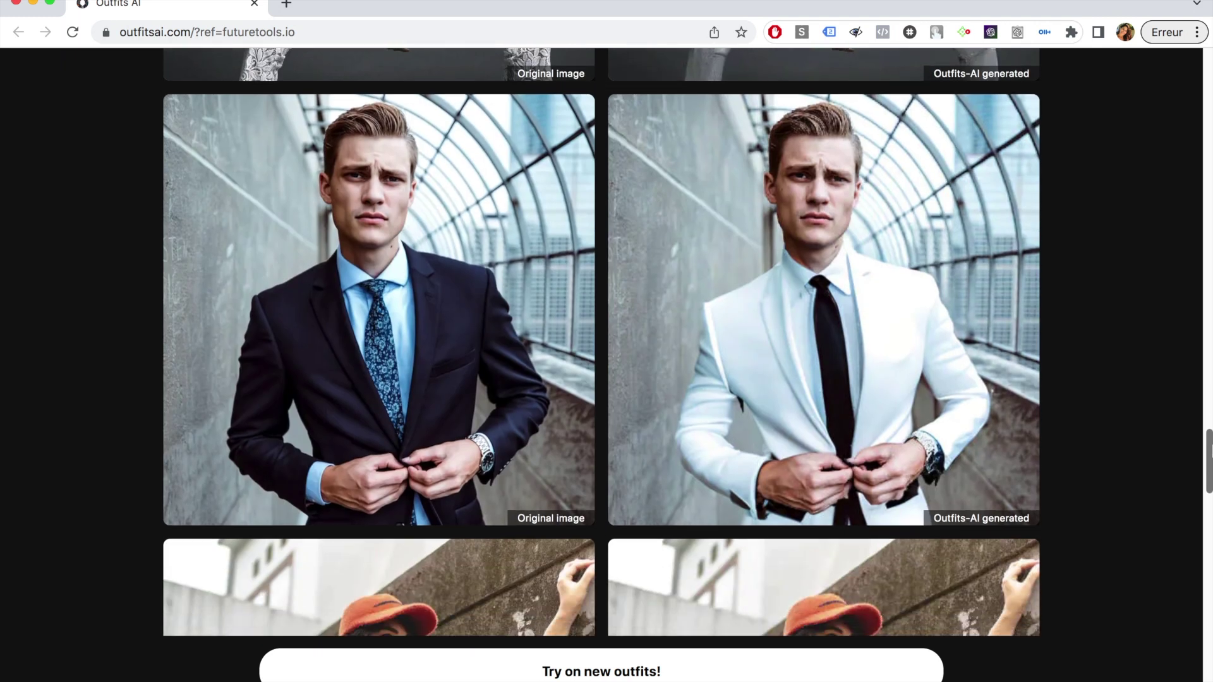
drag(1209, 448, 1210, 493)
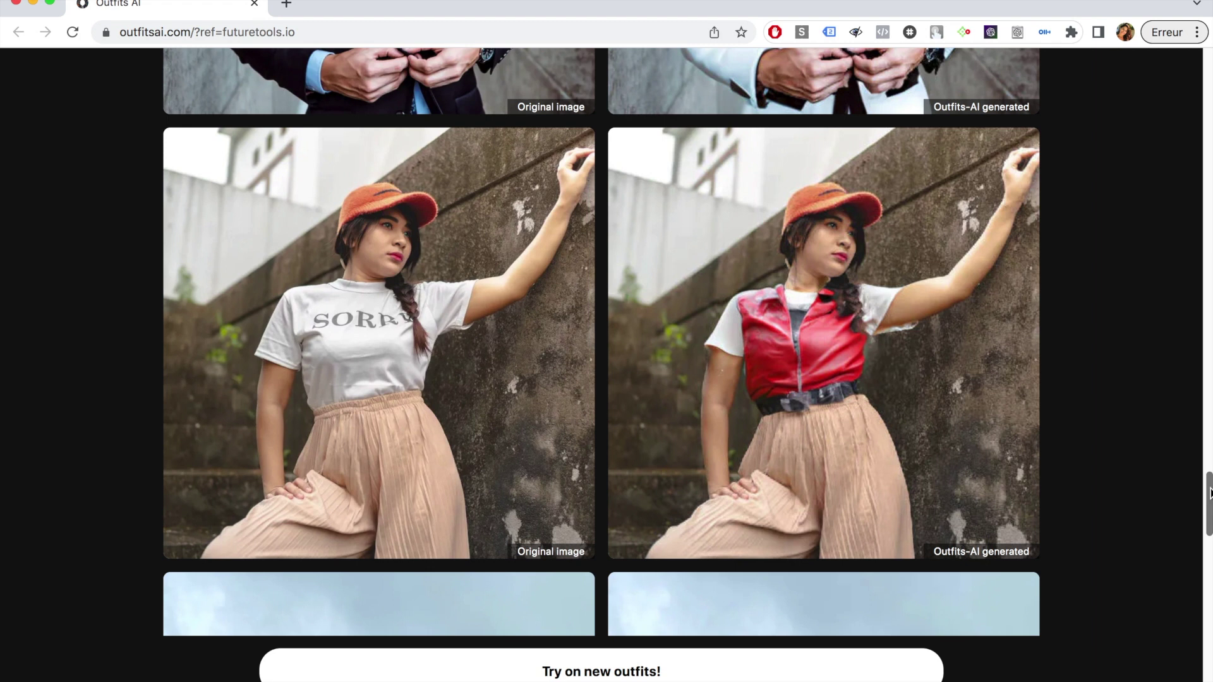
drag(1210, 493, 1210, 538)
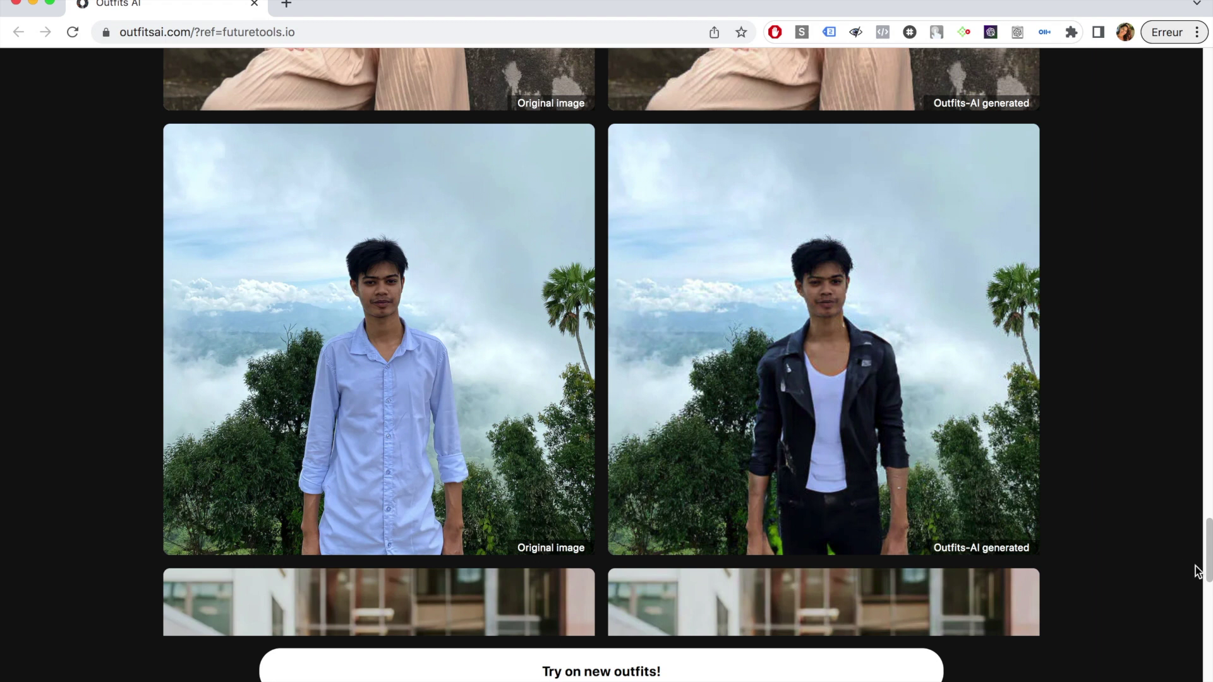
drag(1210, 554, 1173, 79)
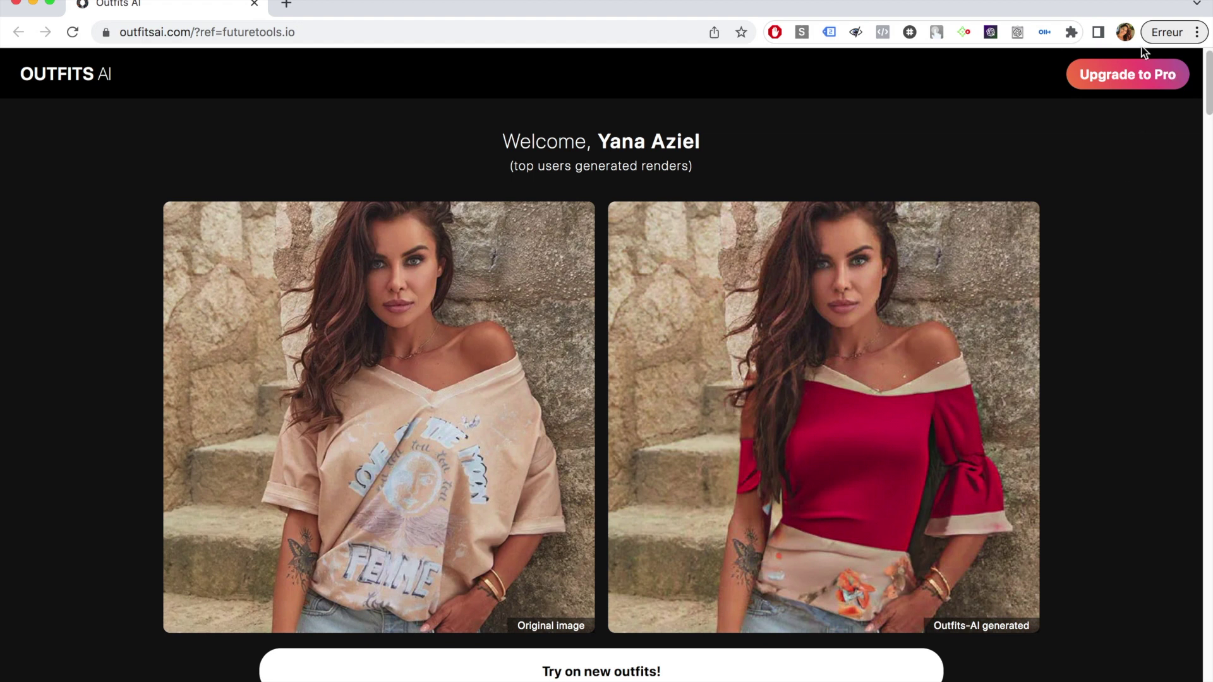
Open the Outfits AI subscription plans, translate the page into French, and close the plans
click(1121, 75)
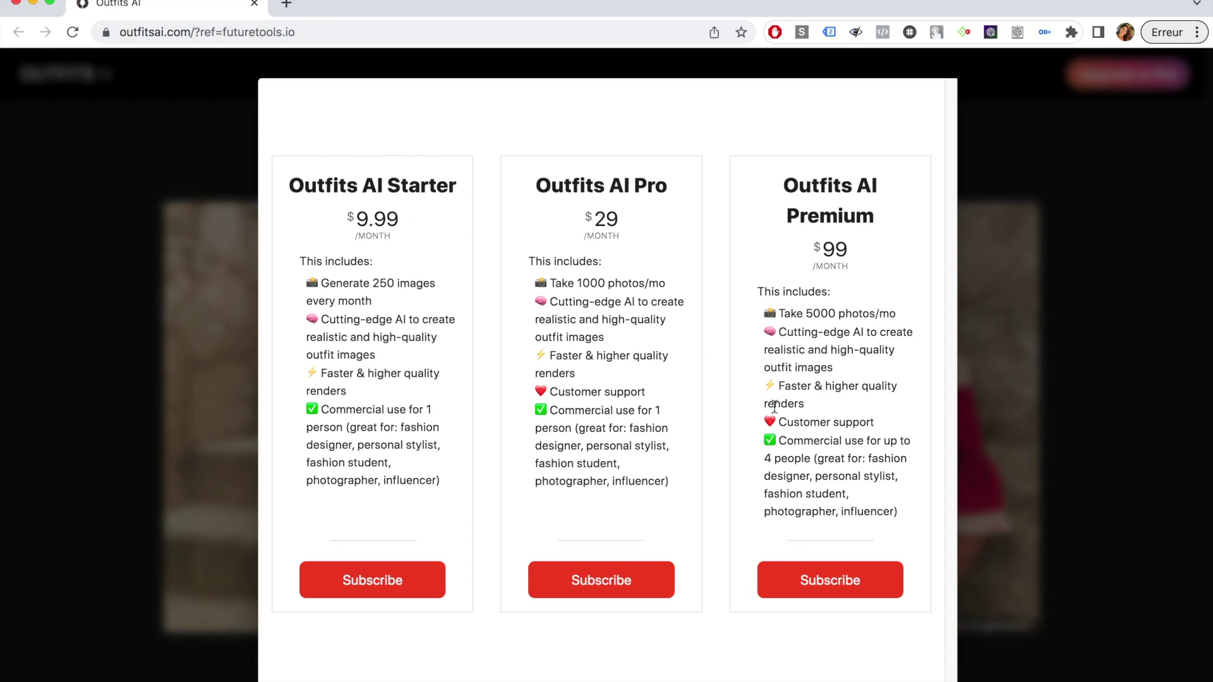
right_click(748, 131)
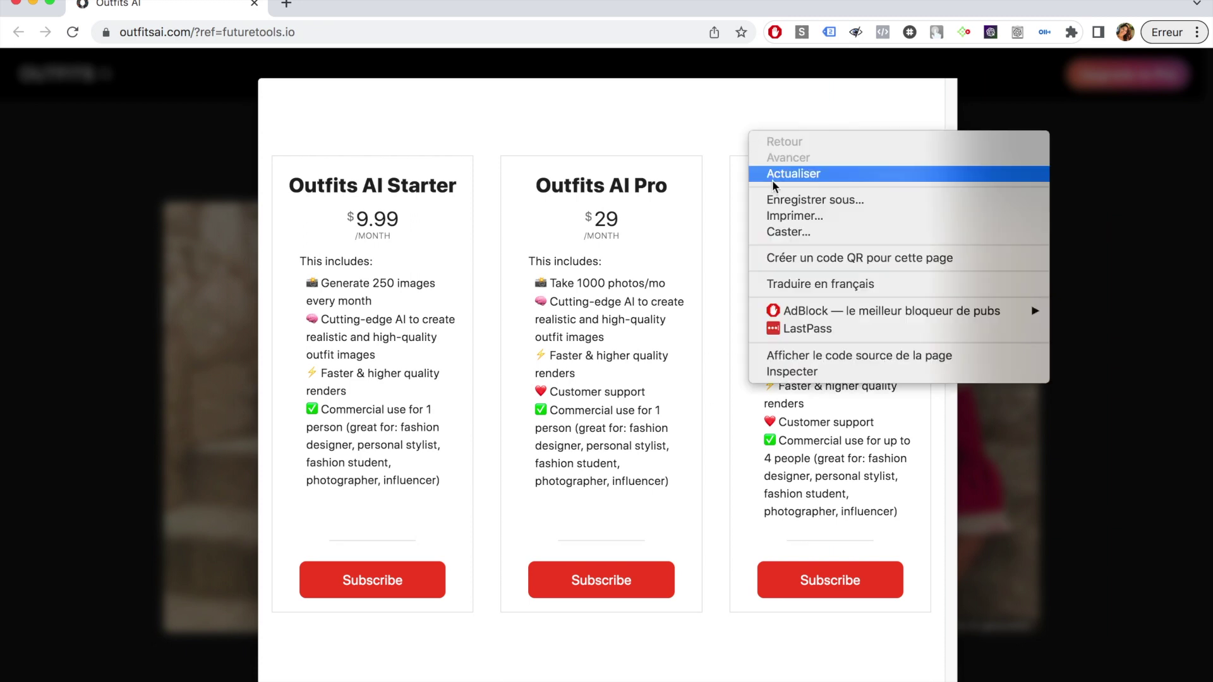
click(813, 282)
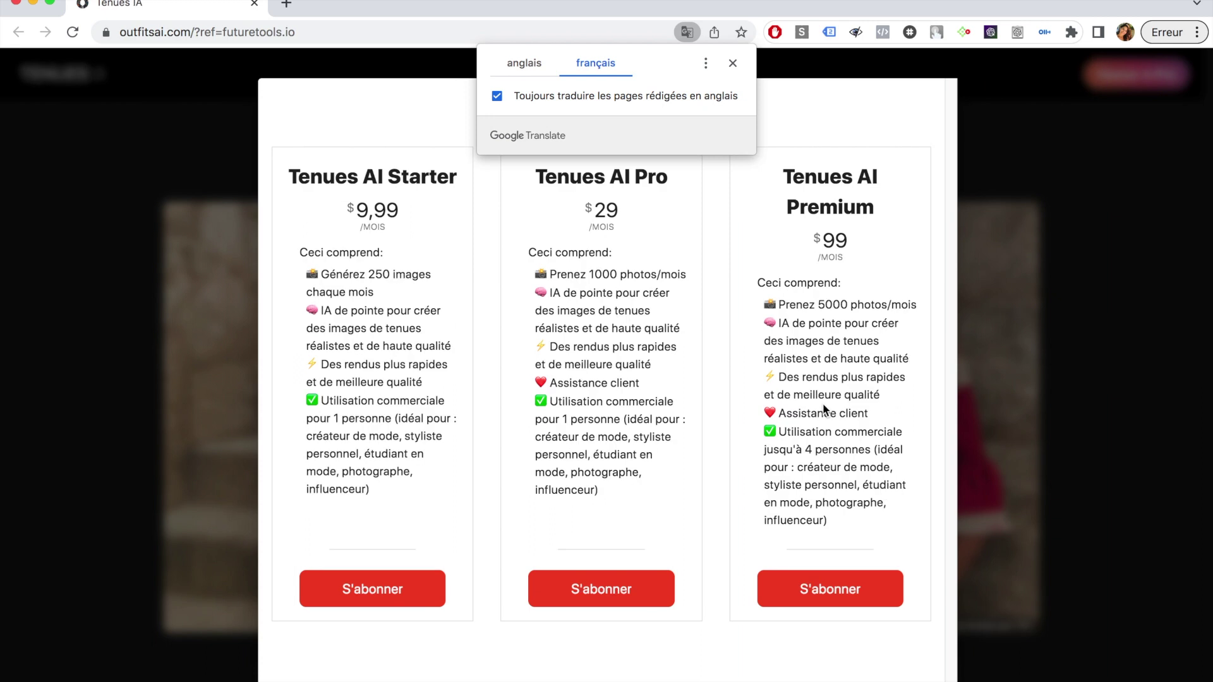
click(733, 64)
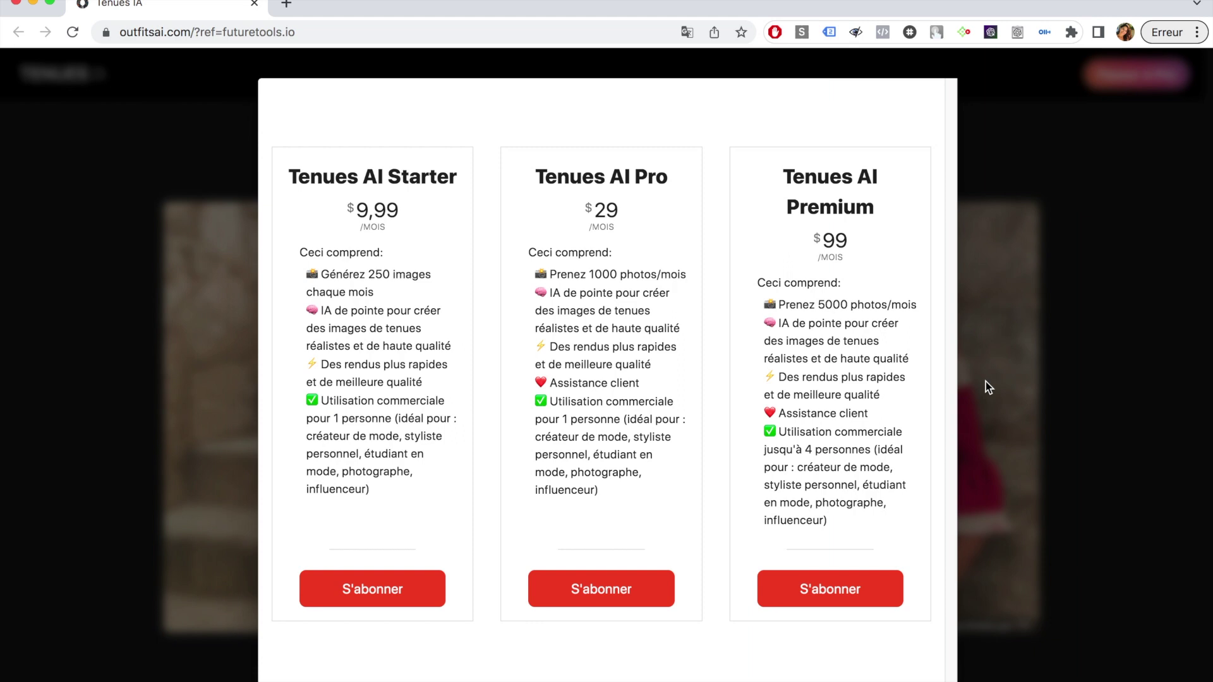
click(1041, 338)
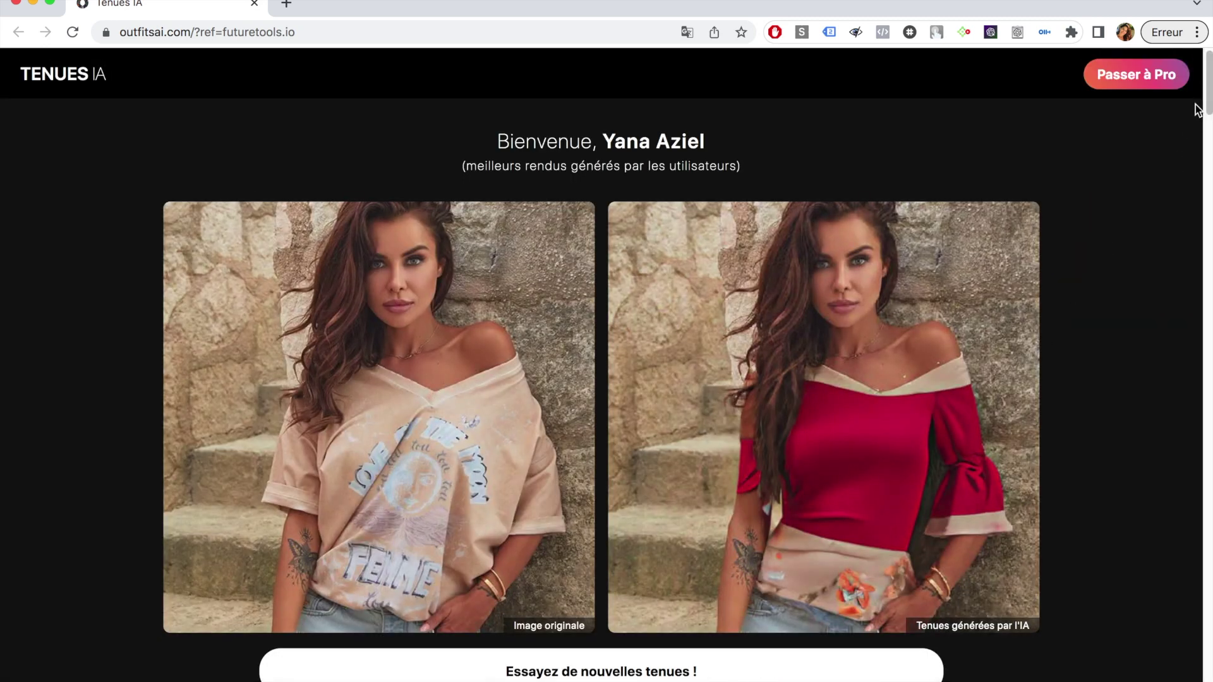
drag(1207, 92, 1186, 320)
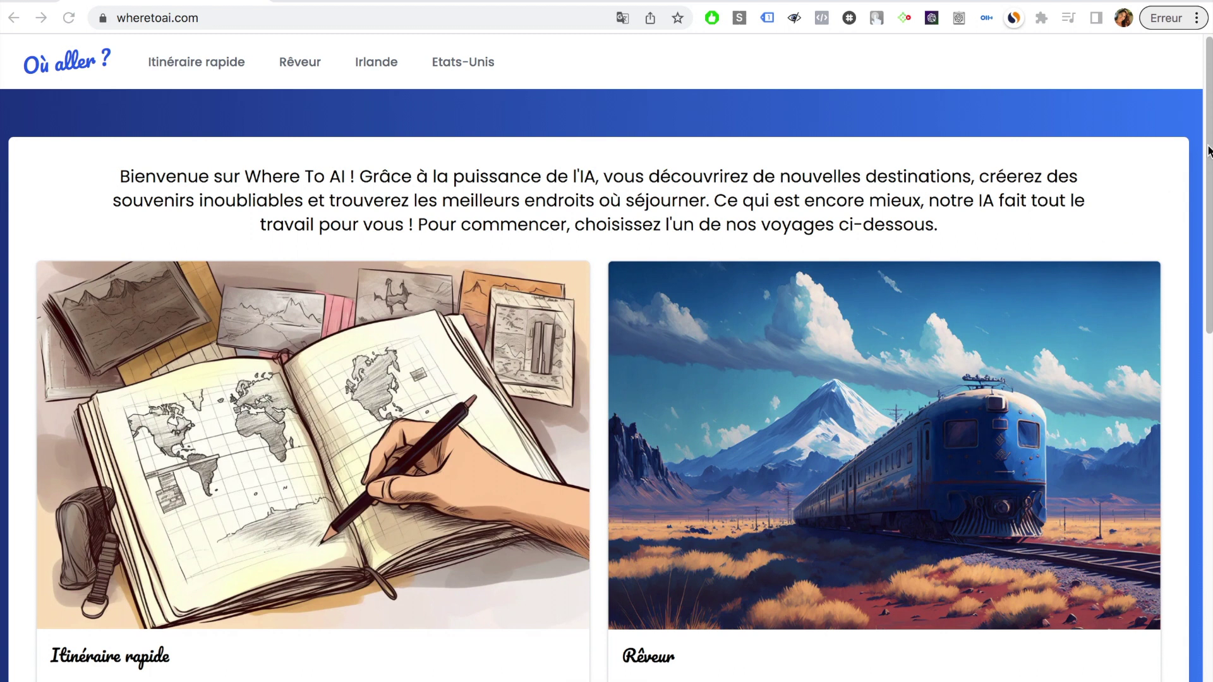
Review the trip options on the Where To AI home page and start planning a "Rêveur" trip
scroll(1098, 174, down, 5)
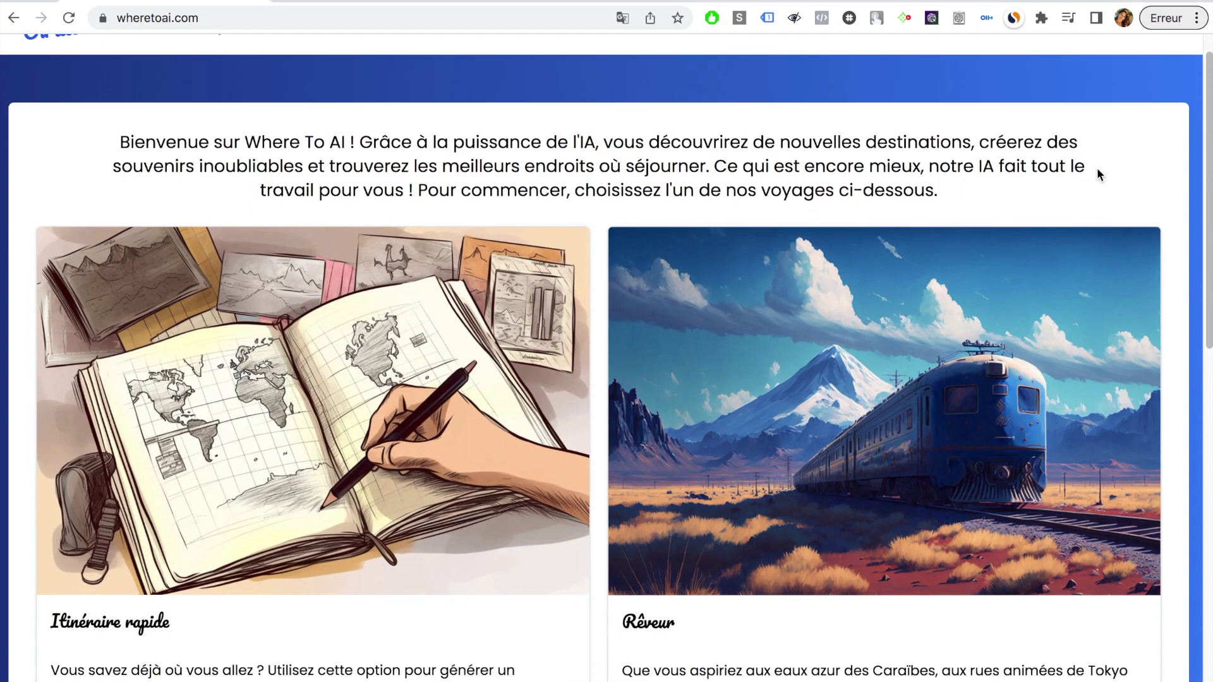
scroll(1099, 176, down, 1)
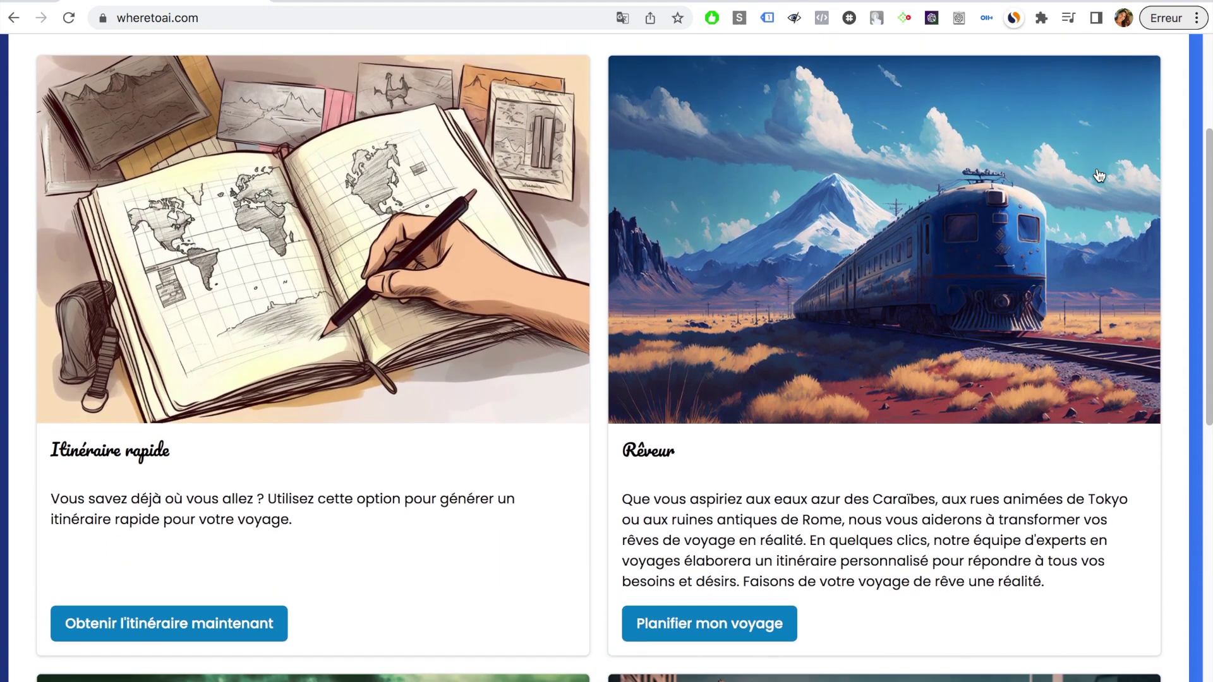
scroll(1099, 176, up, 1)
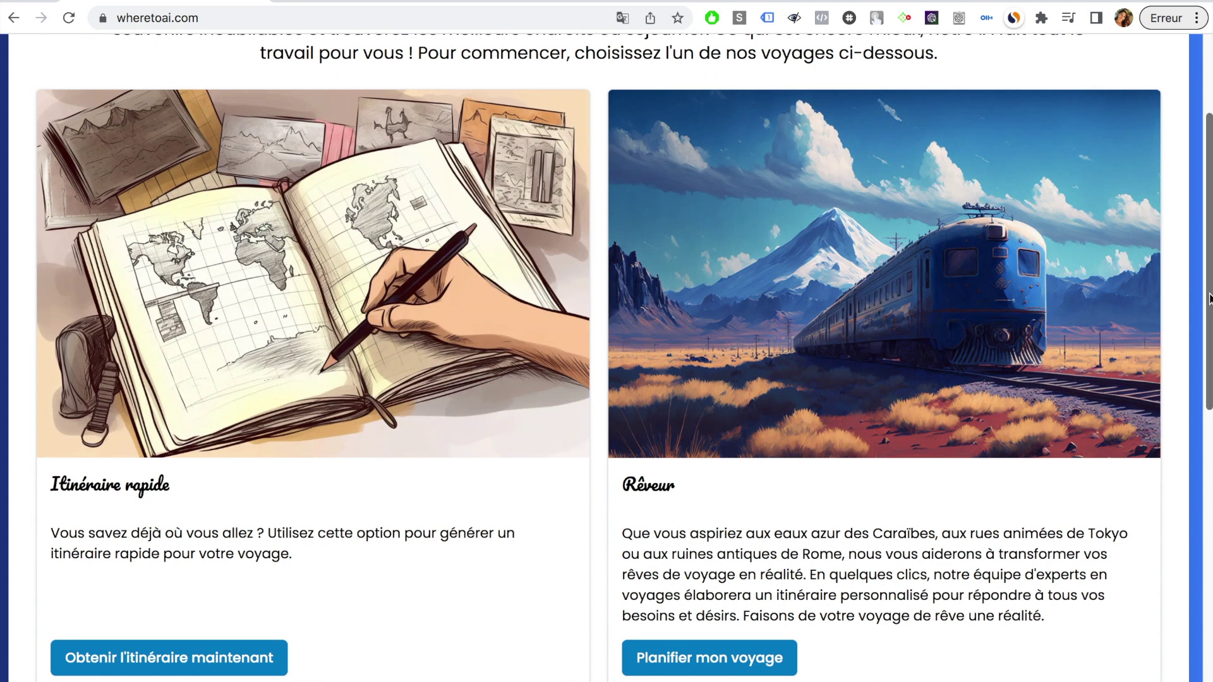
drag(1210, 298, 1192, 238)
click(707, 652)
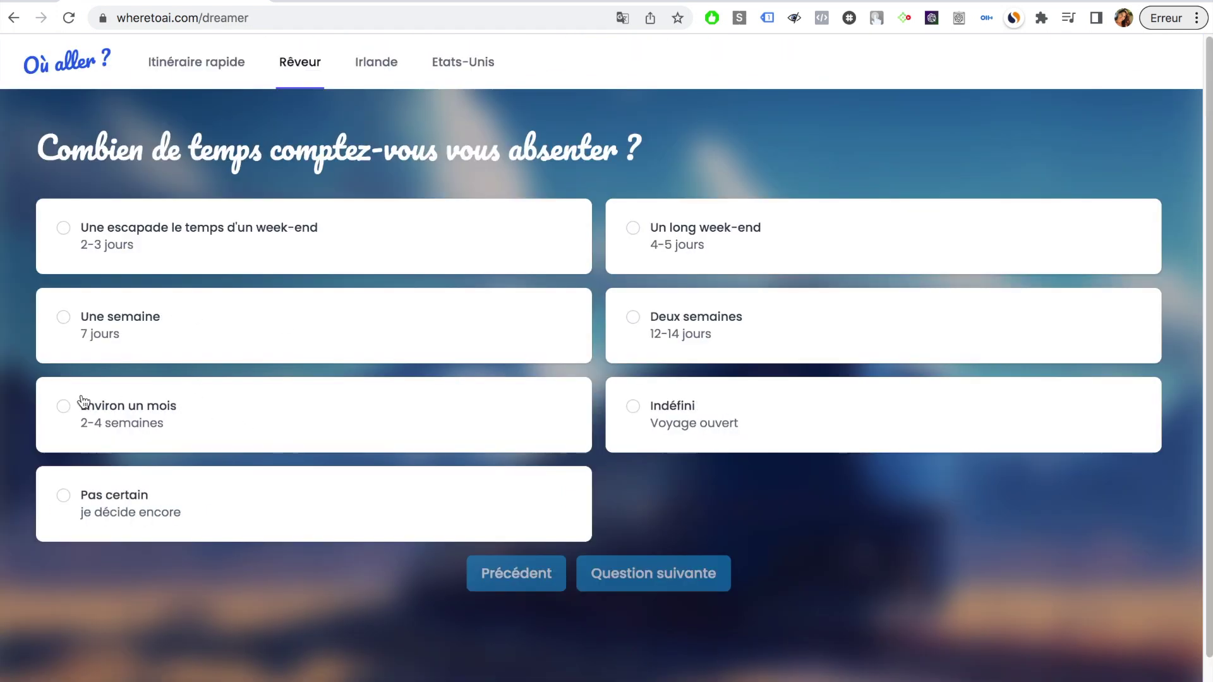
Answer the first trip questions with "Une semaine", "Famille" and "J'ai un budget flexible"
click(59, 321)
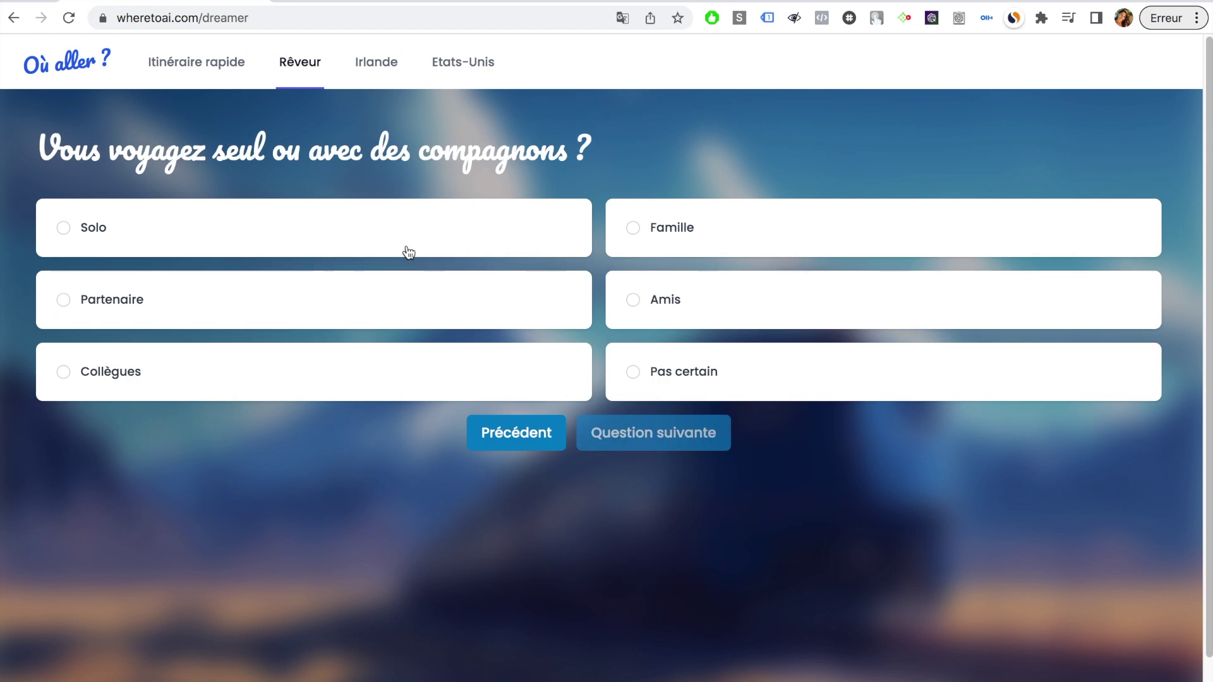
click(614, 227)
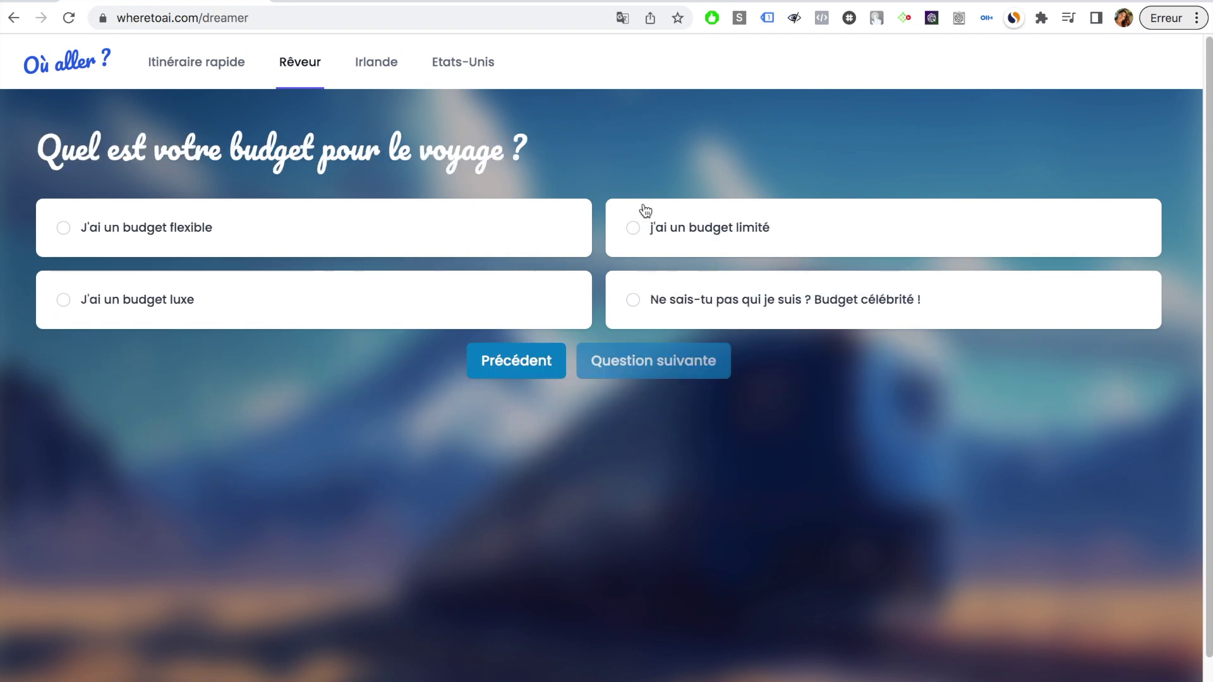
click(103, 228)
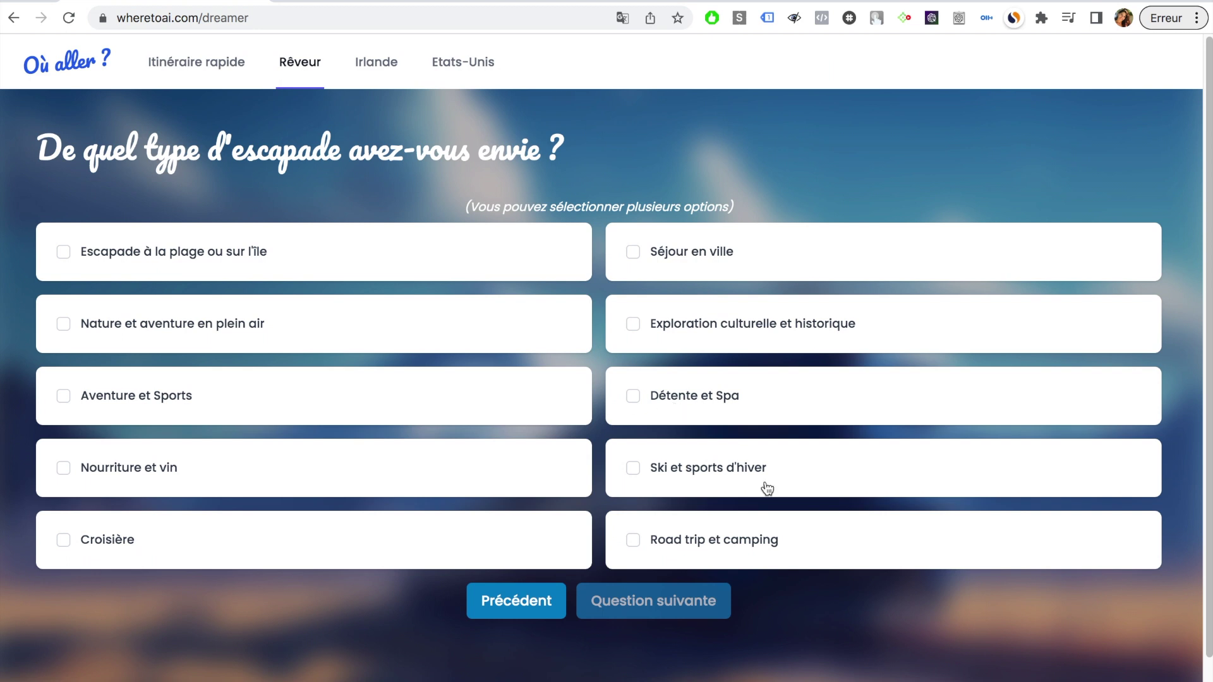
Select "Exploration culturelle et historique", "Séjour en ville" and "Aventure et Sports" as getaway types and continue to the following question
click(632, 326)
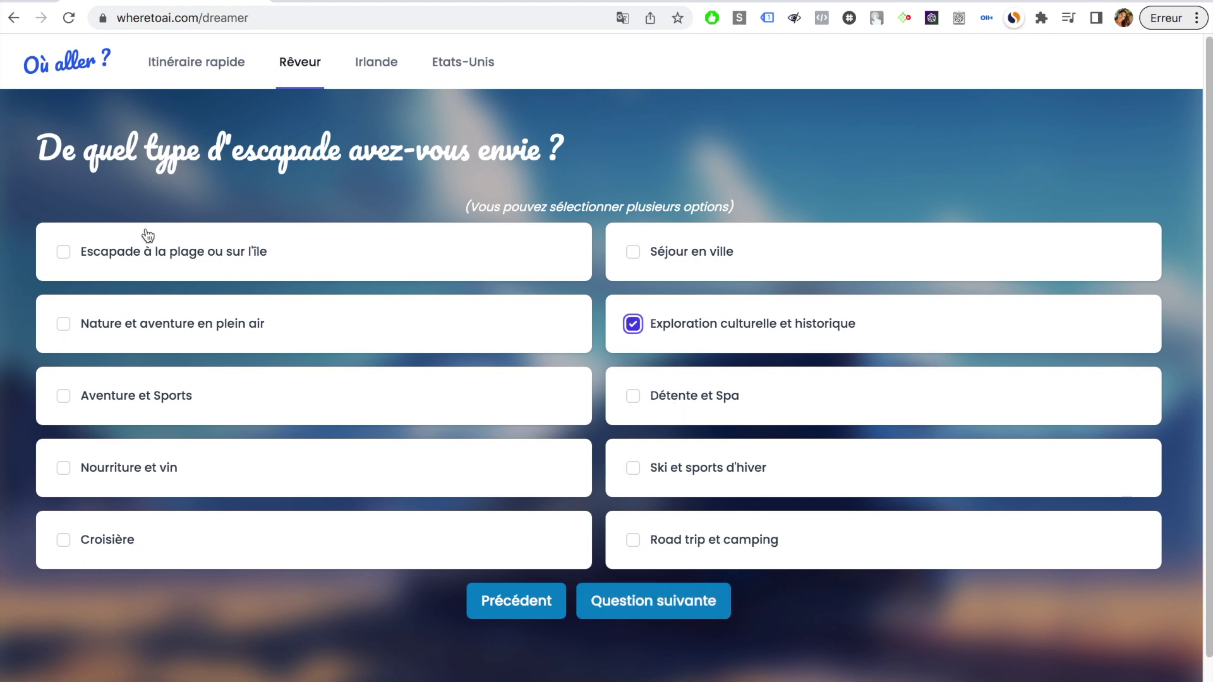
click(631, 251)
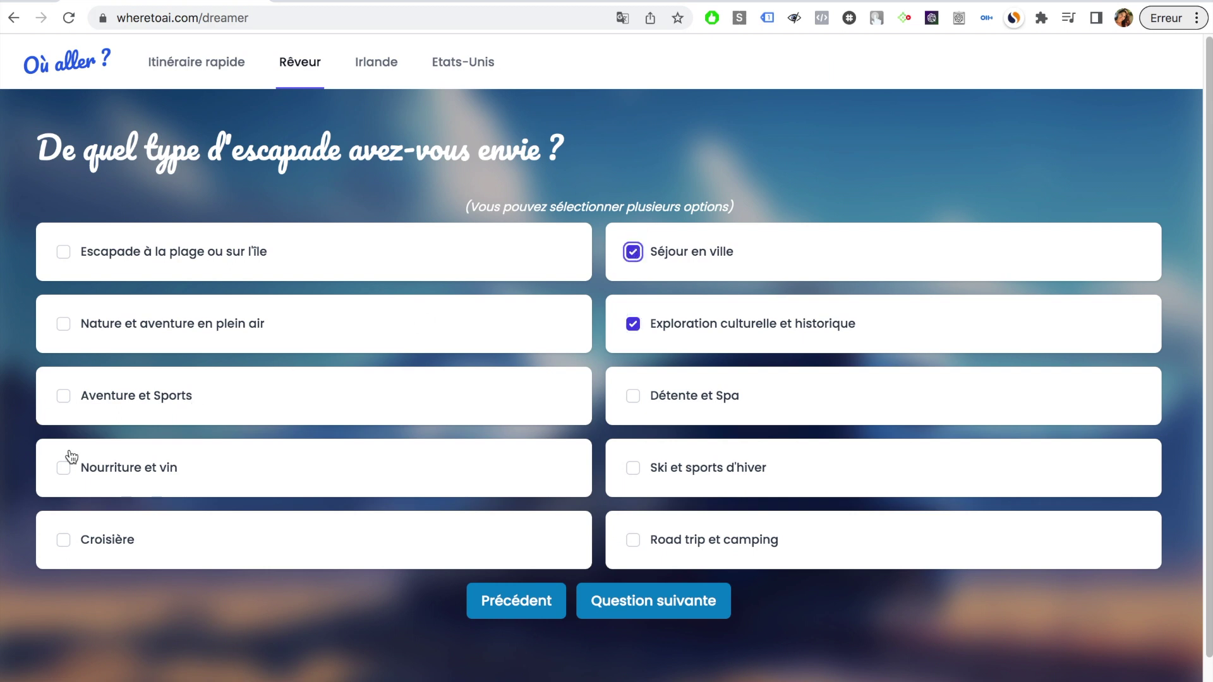
click(63, 396)
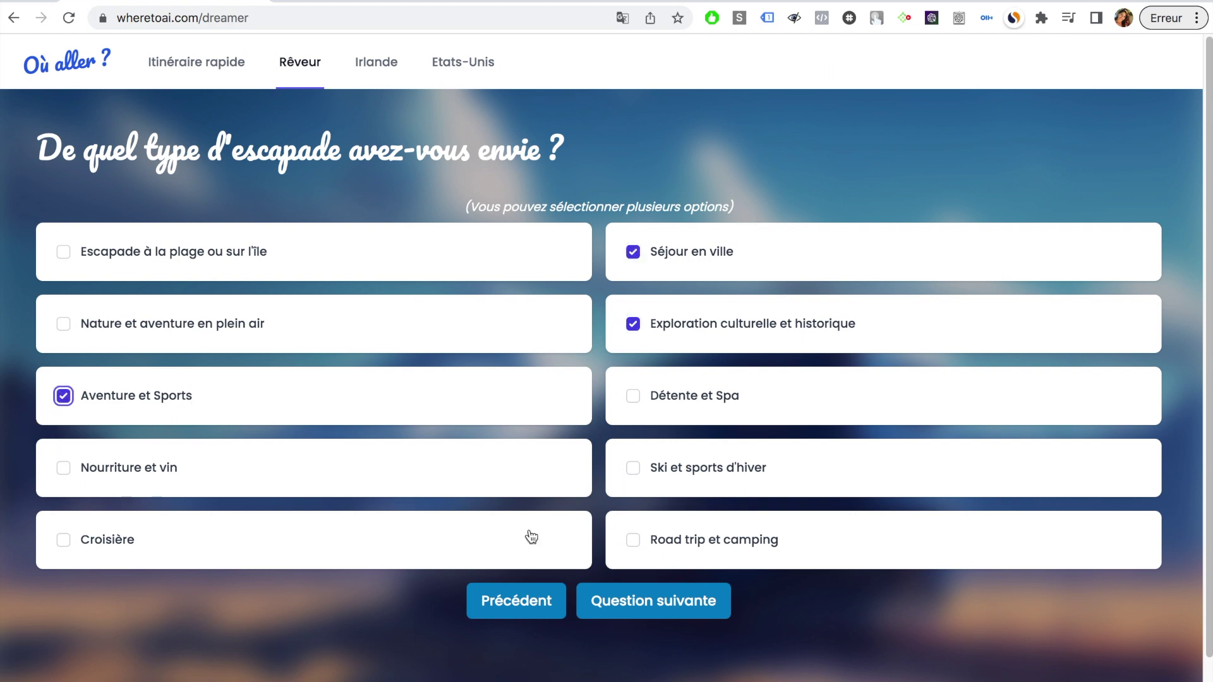
click(657, 602)
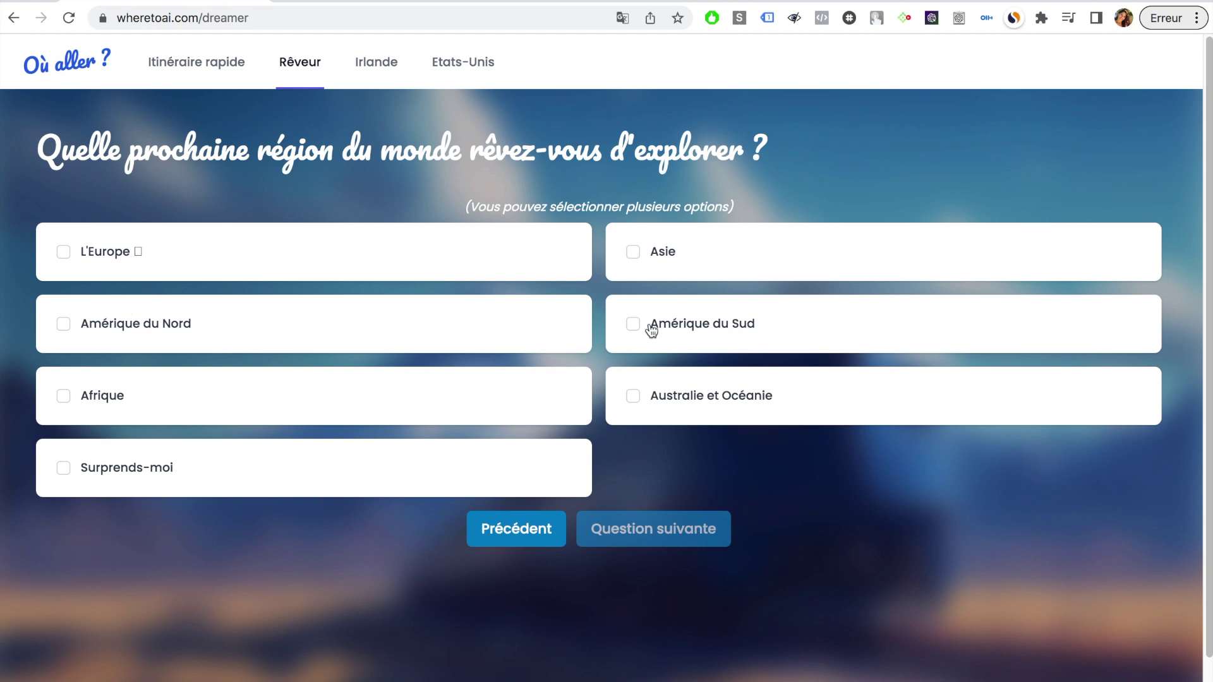
Choose "Amérique du Nord" with the must-haves "Barrière de la langue" and "Connectivité Internet", and request the destination suggestion
click(64, 328)
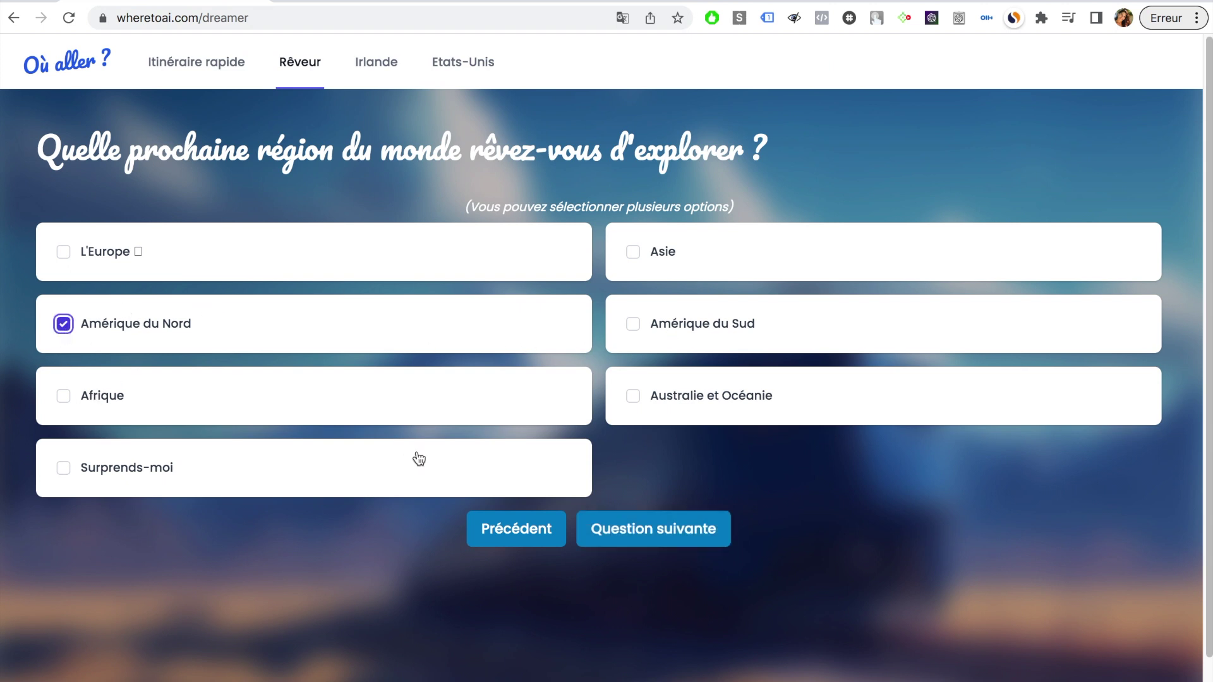
click(662, 531)
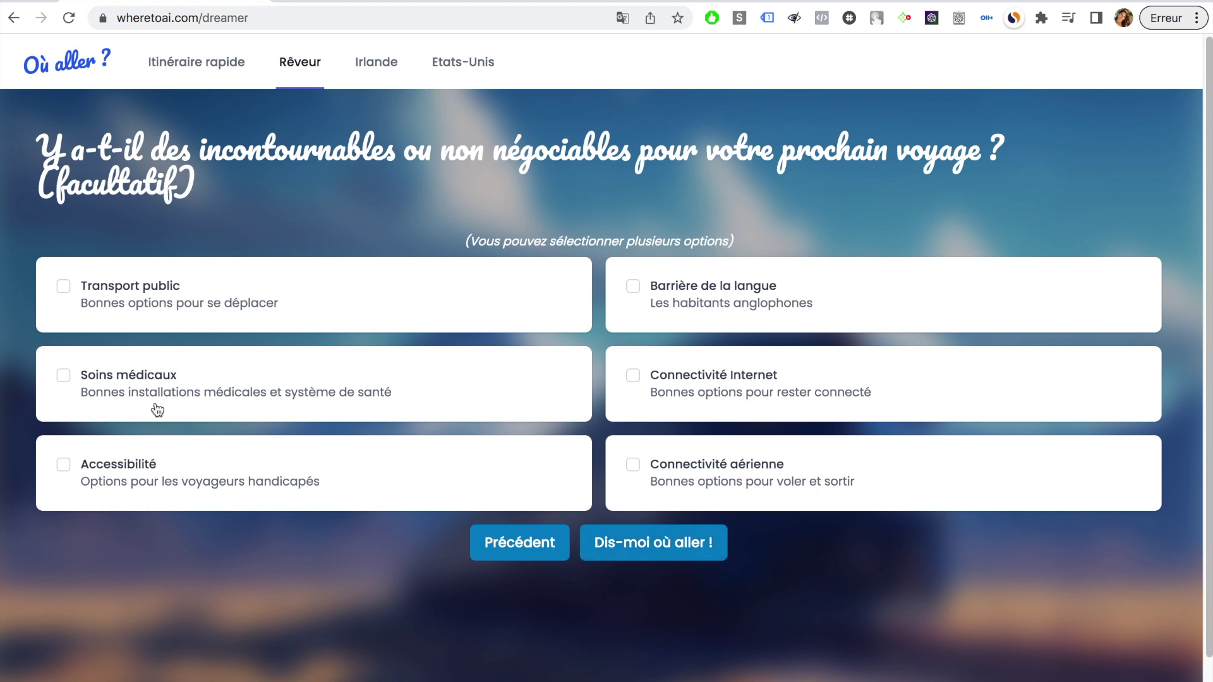
click(631, 287)
click(632, 378)
click(654, 544)
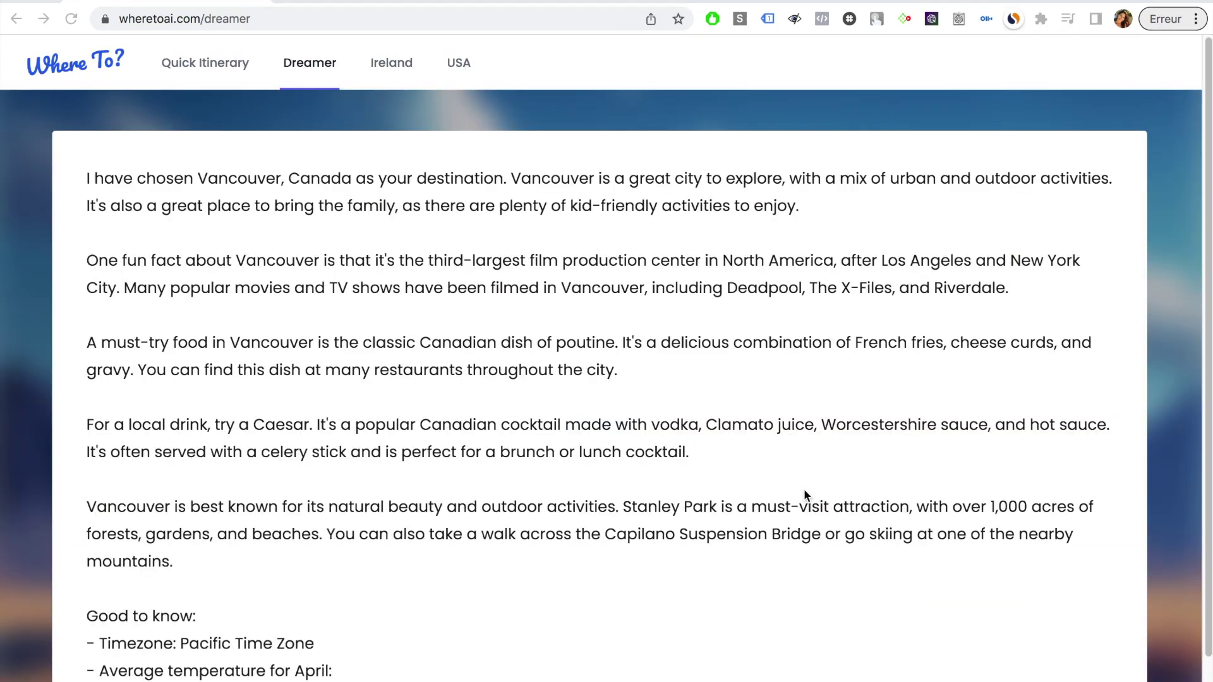
Skim the generated destination description and example itinerary, and translate the page into French
scroll(1175, 218, down, 3)
scroll(1176, 219, up, 1)
scroll(1176, 220, down, 4)
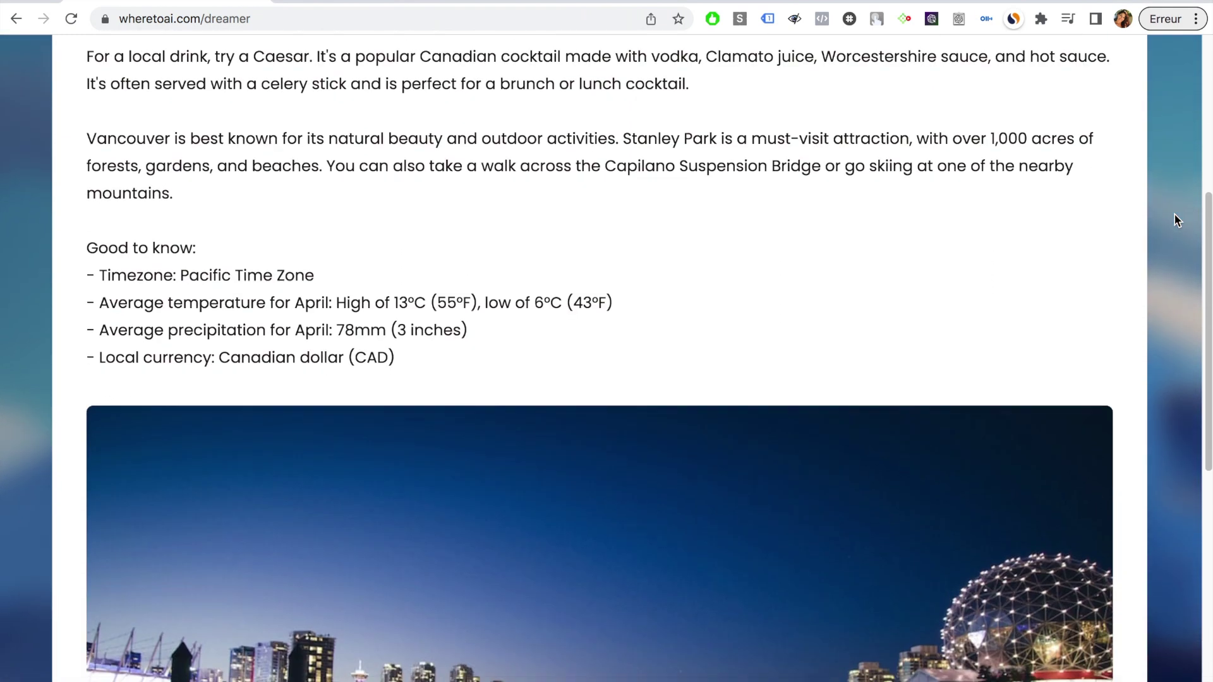
scroll(1176, 220, down, 10)
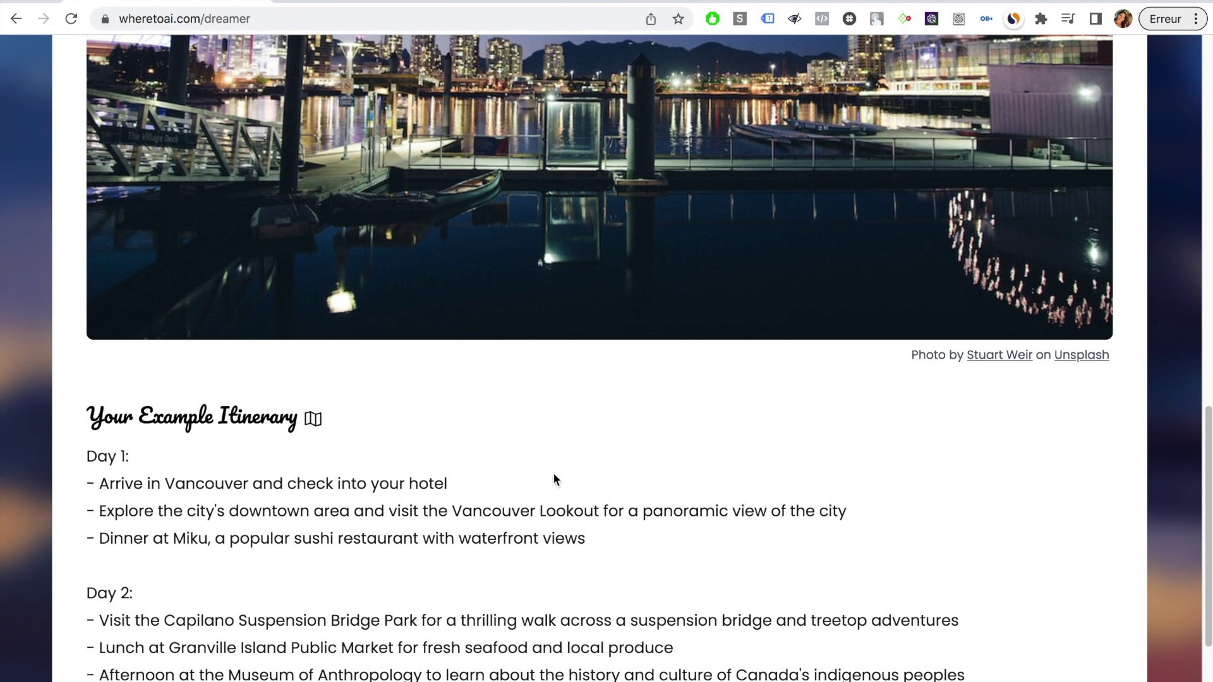
scroll(585, 479, up, 4)
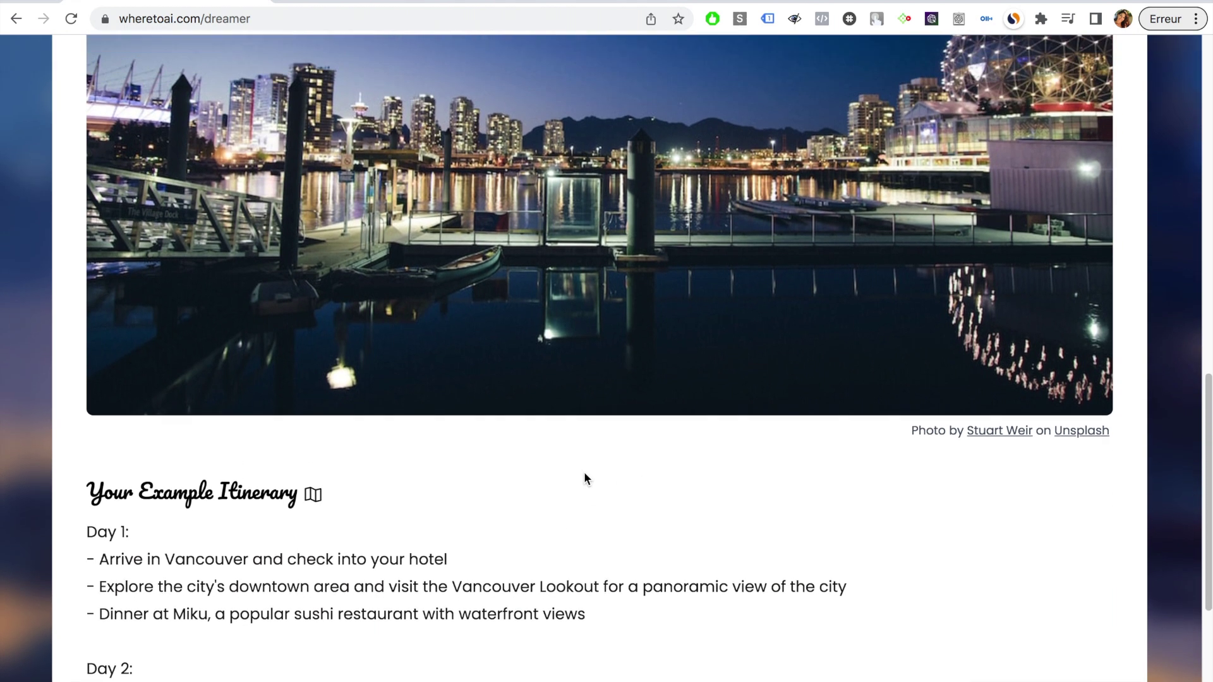
scroll(585, 478, up, 12)
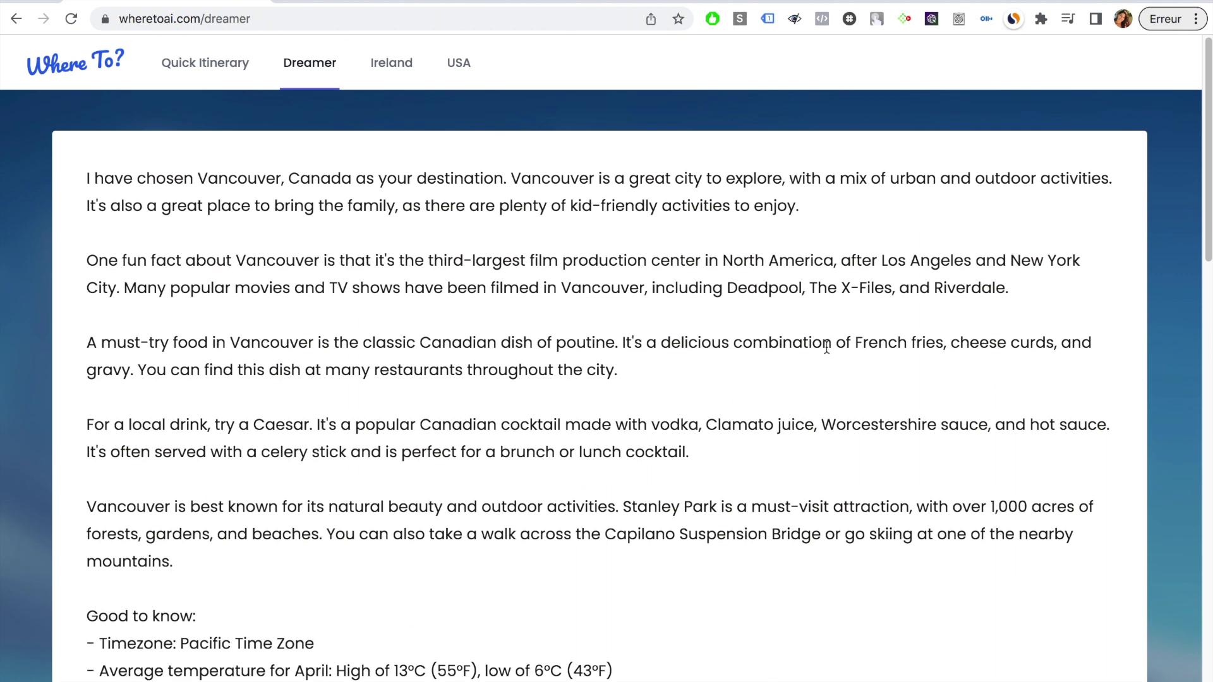
right_click(883, 314)
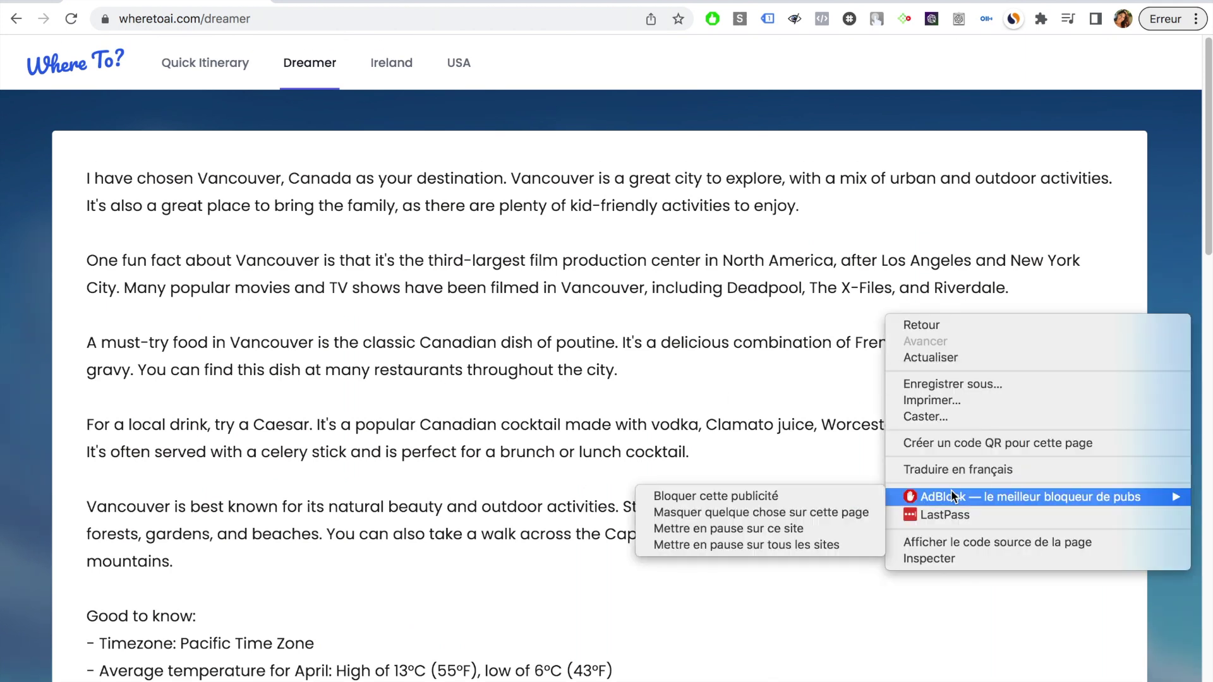
click(922, 468)
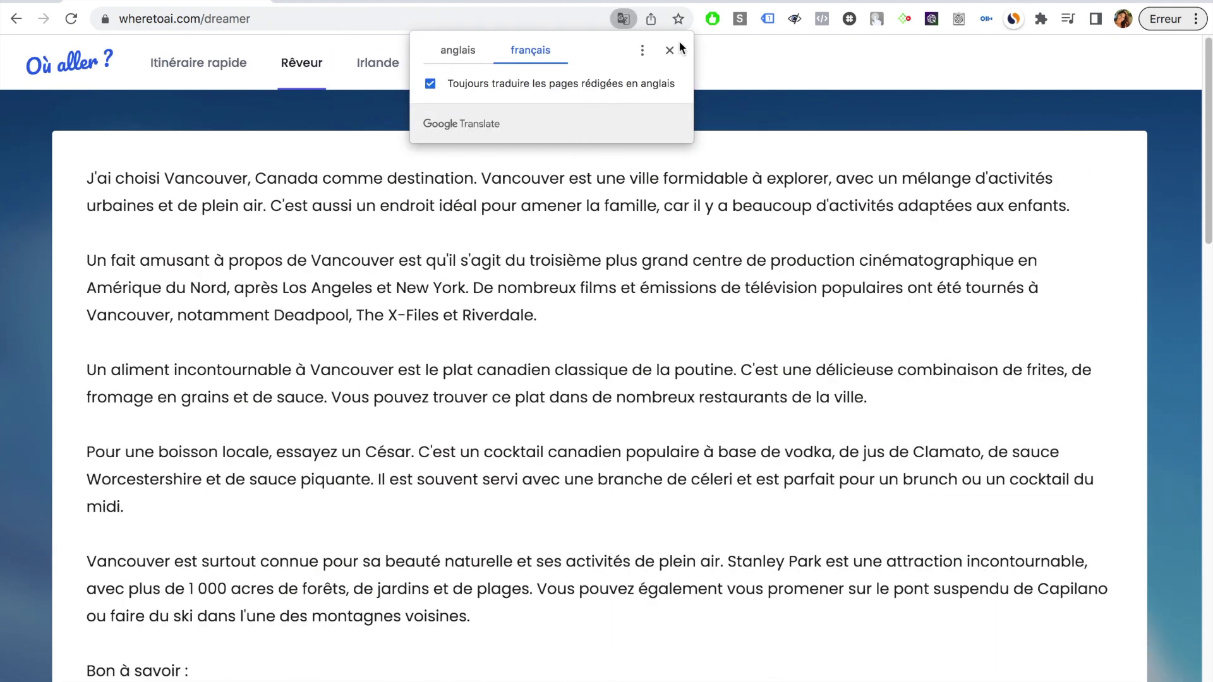
click(670, 50)
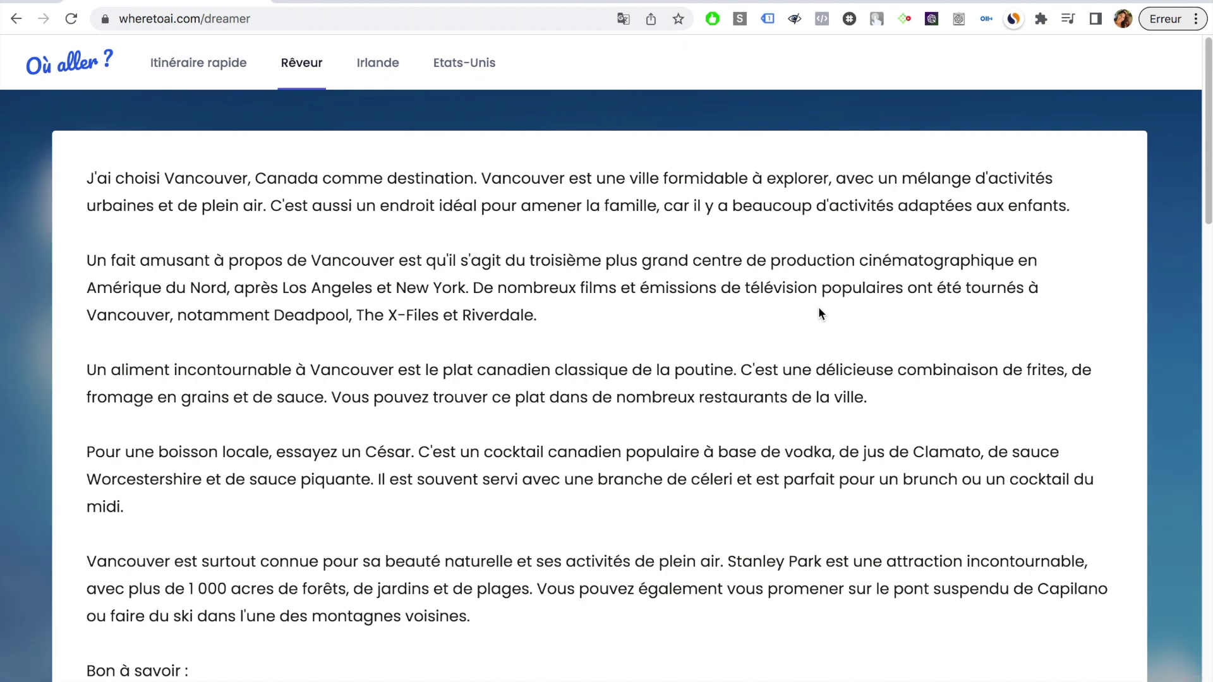
Read through the translated destination facts, practical information and day-by-day example itinerary
scroll(818, 309, down, 2)
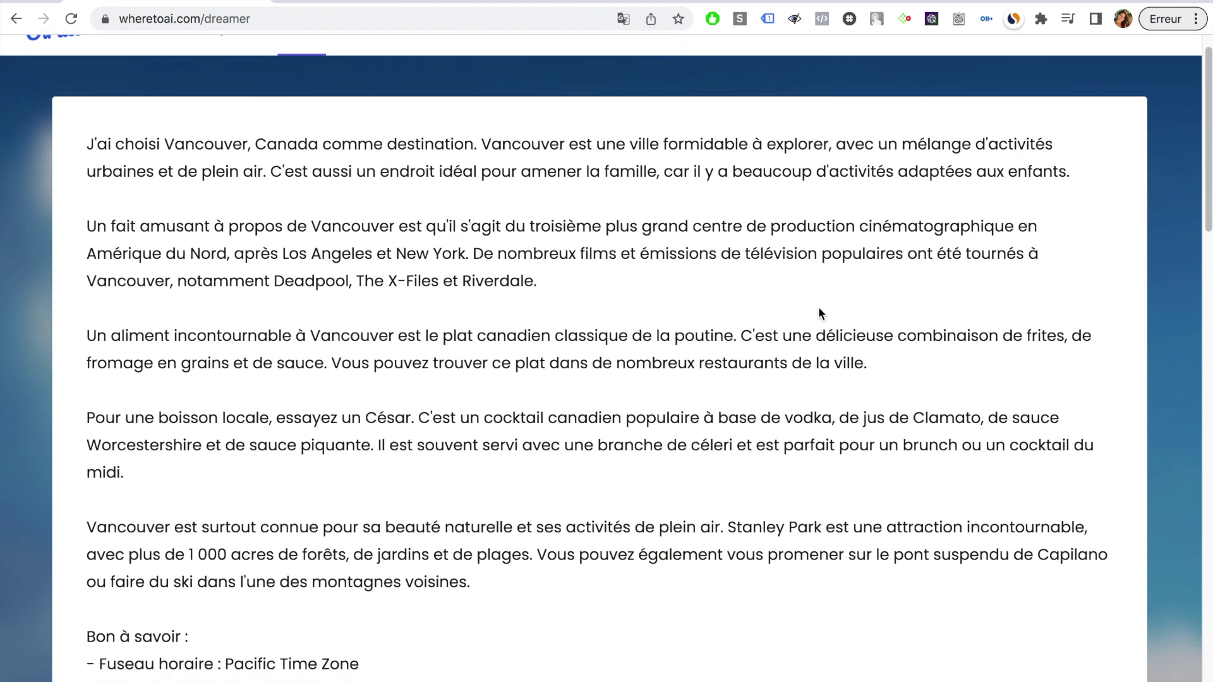
scroll(819, 310, down, 3)
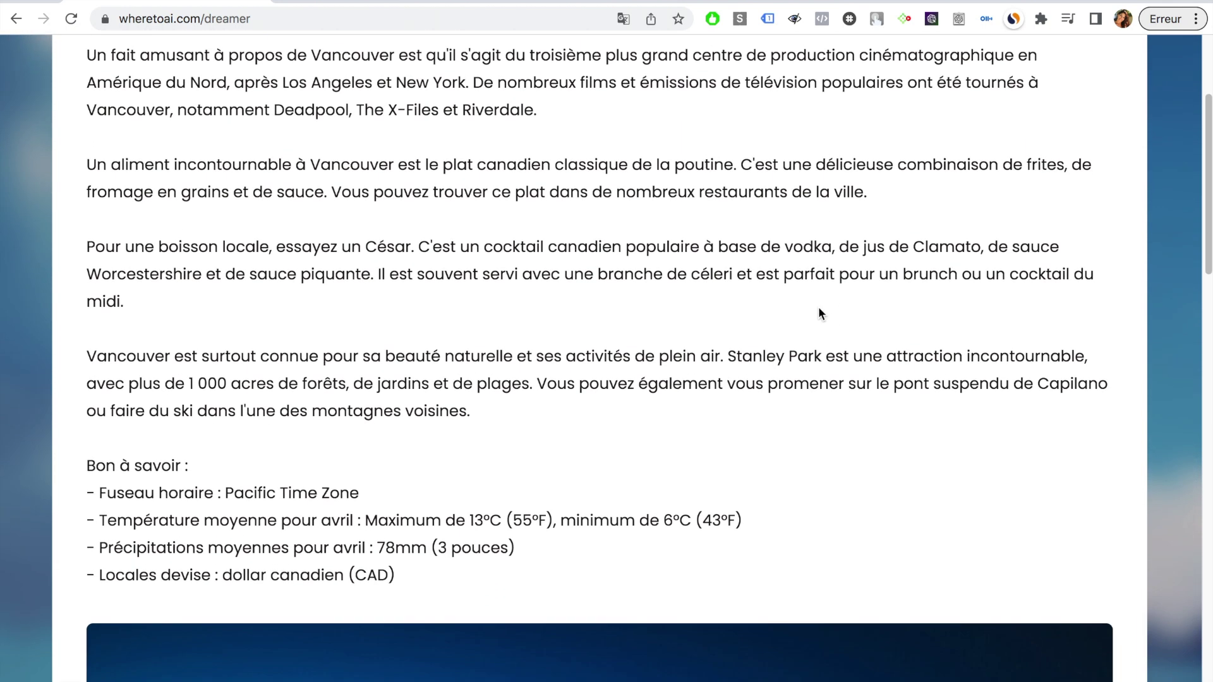
scroll(819, 308, down, 1)
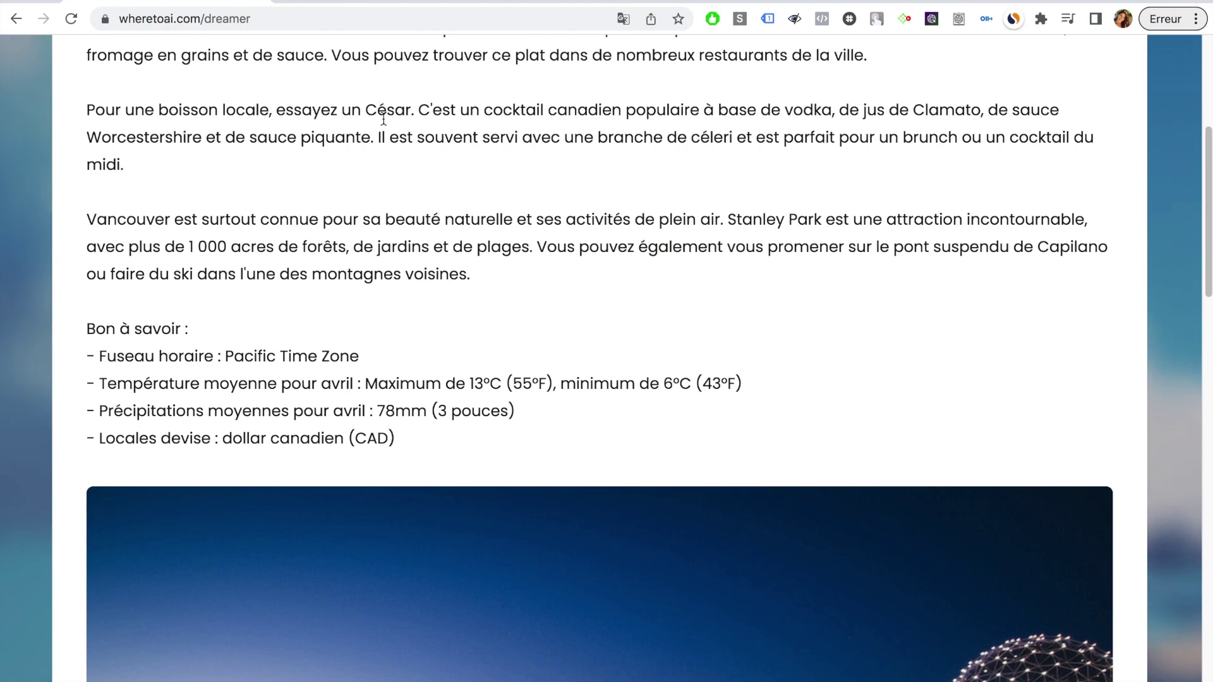
scroll(577, 144, down, 3)
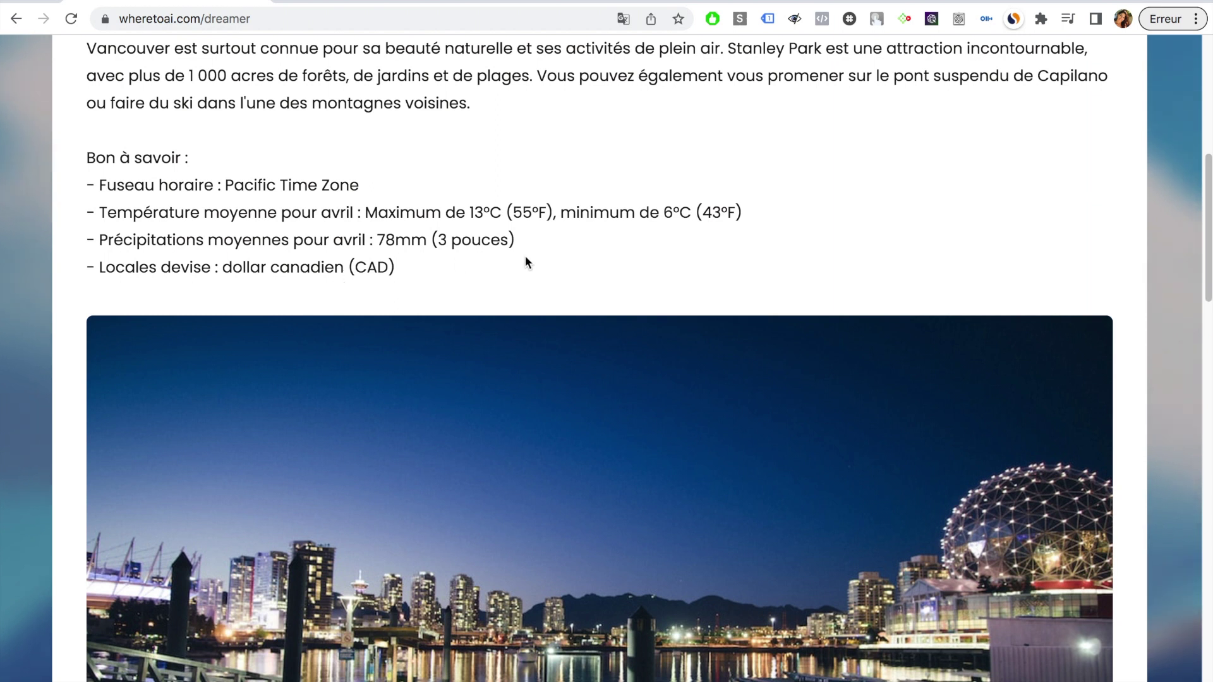
scroll(525, 257, down, 1)
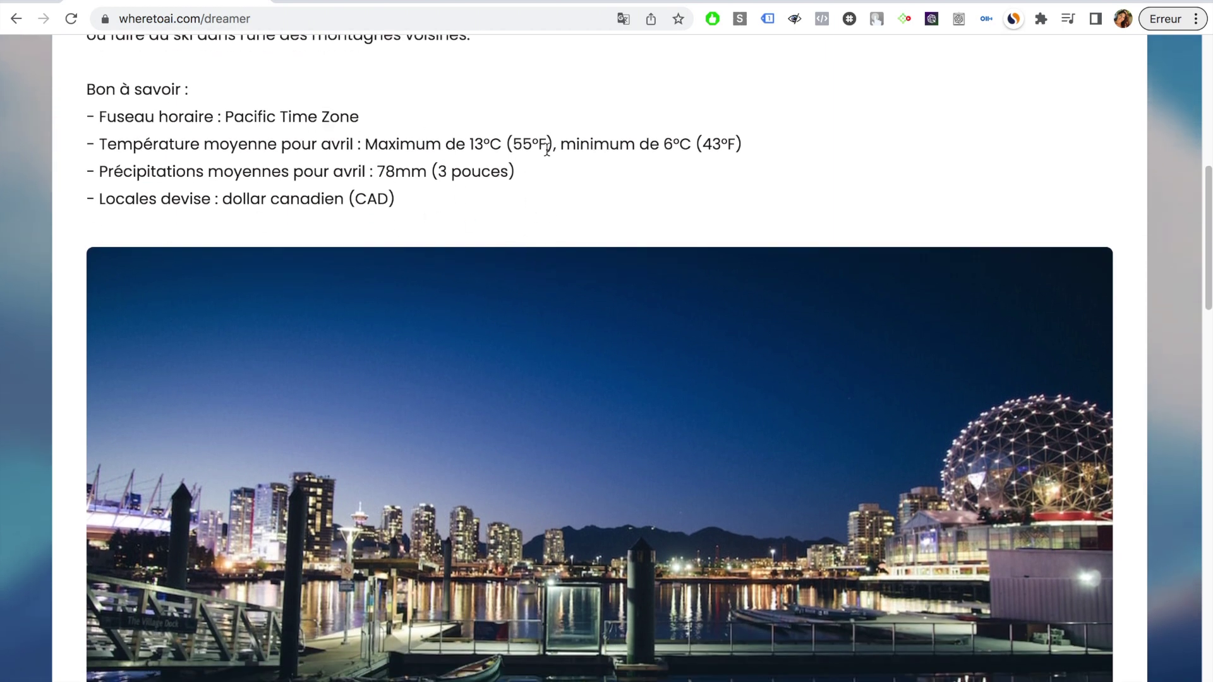
scroll(644, 173, down, 12)
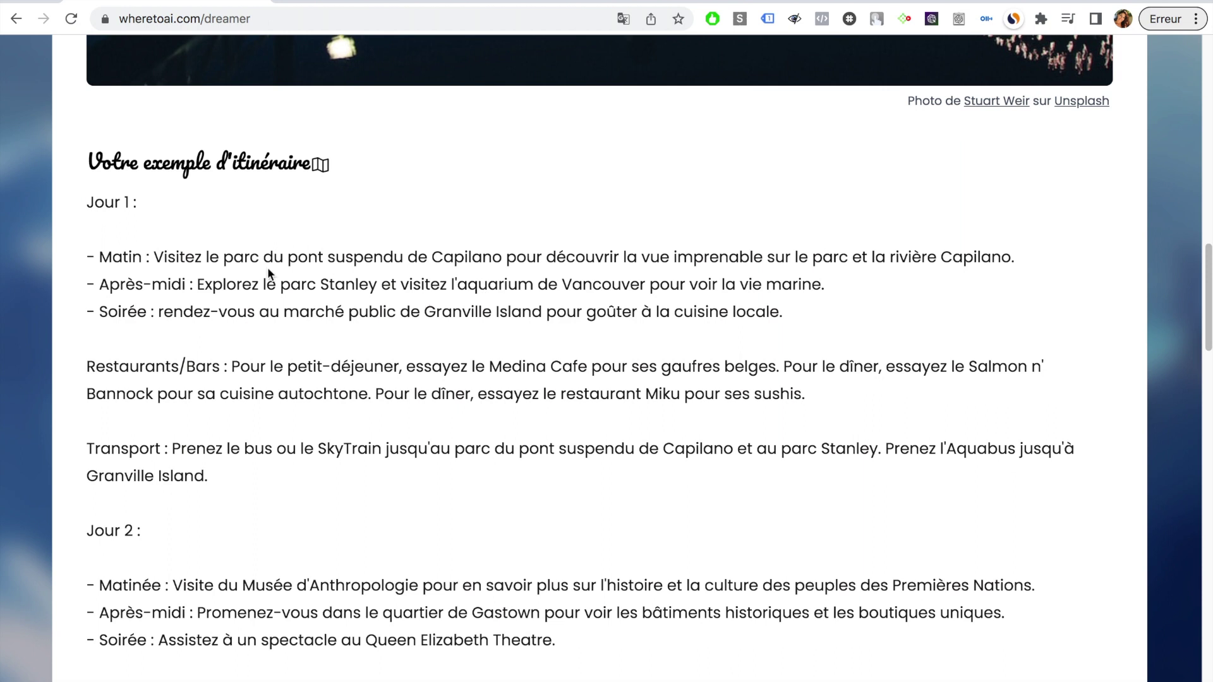
scroll(777, 245, down, 3)
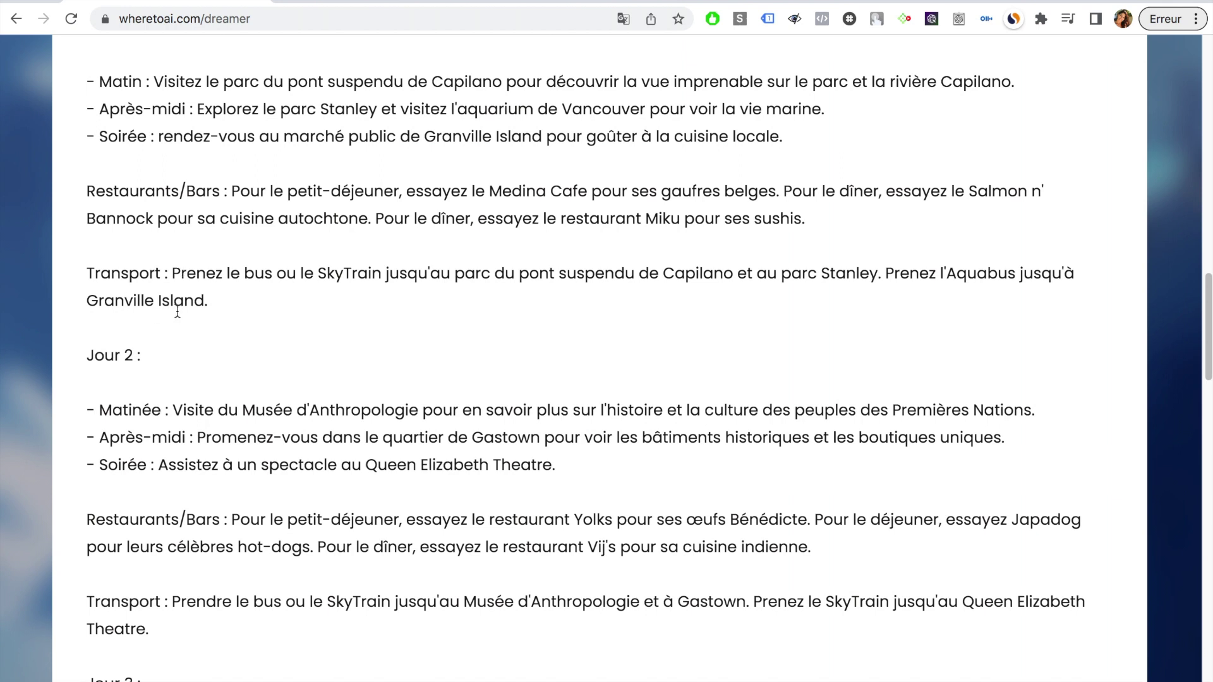
drag(1207, 318, 1208, 404)
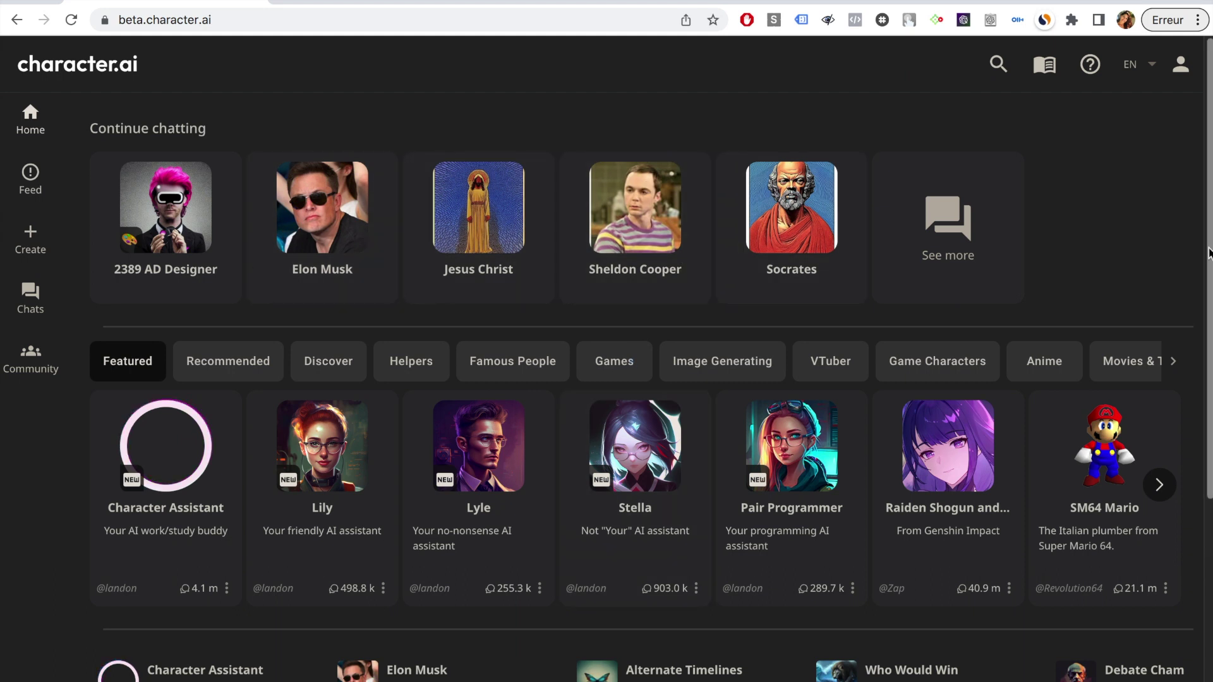
On the Character.AI home page, view the options for creating a character or a room and close them
drag(1208, 254, 1207, 197)
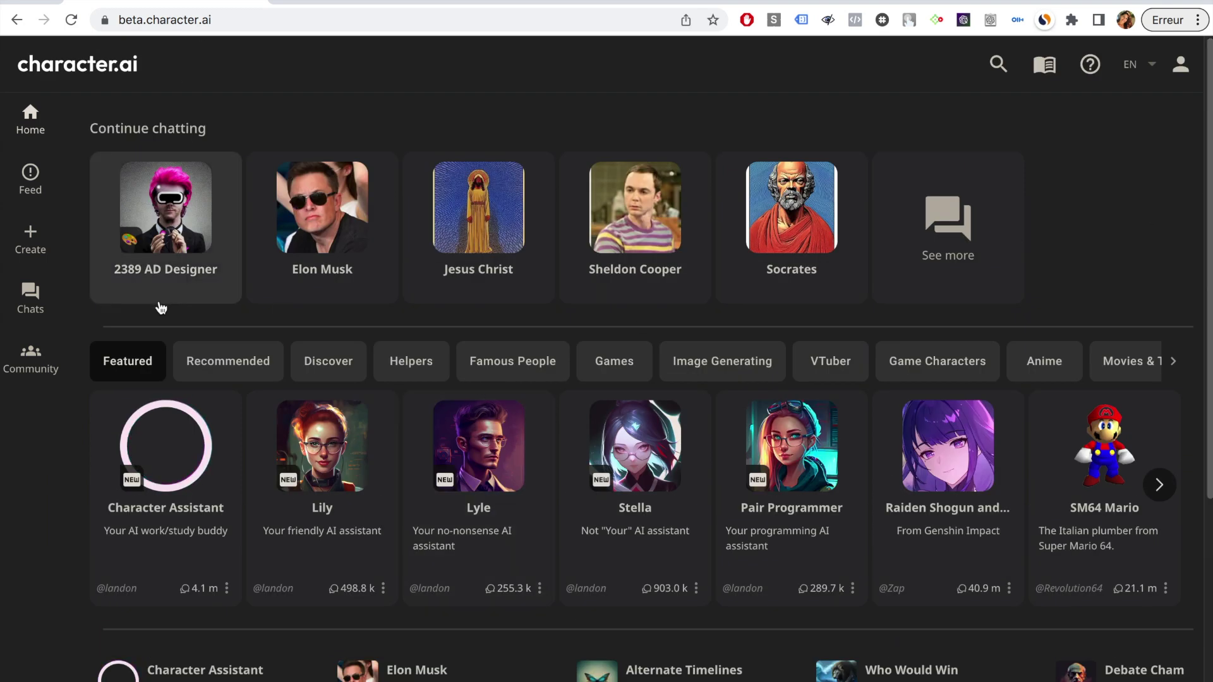
click(25, 247)
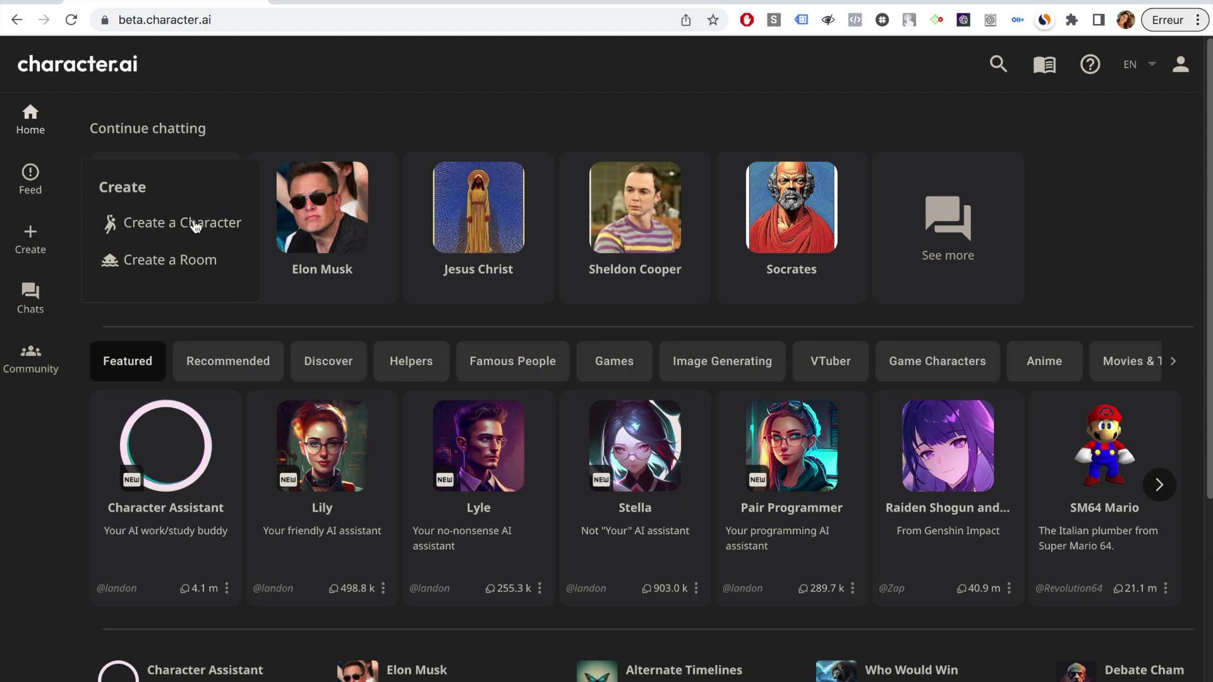
click(33, 521)
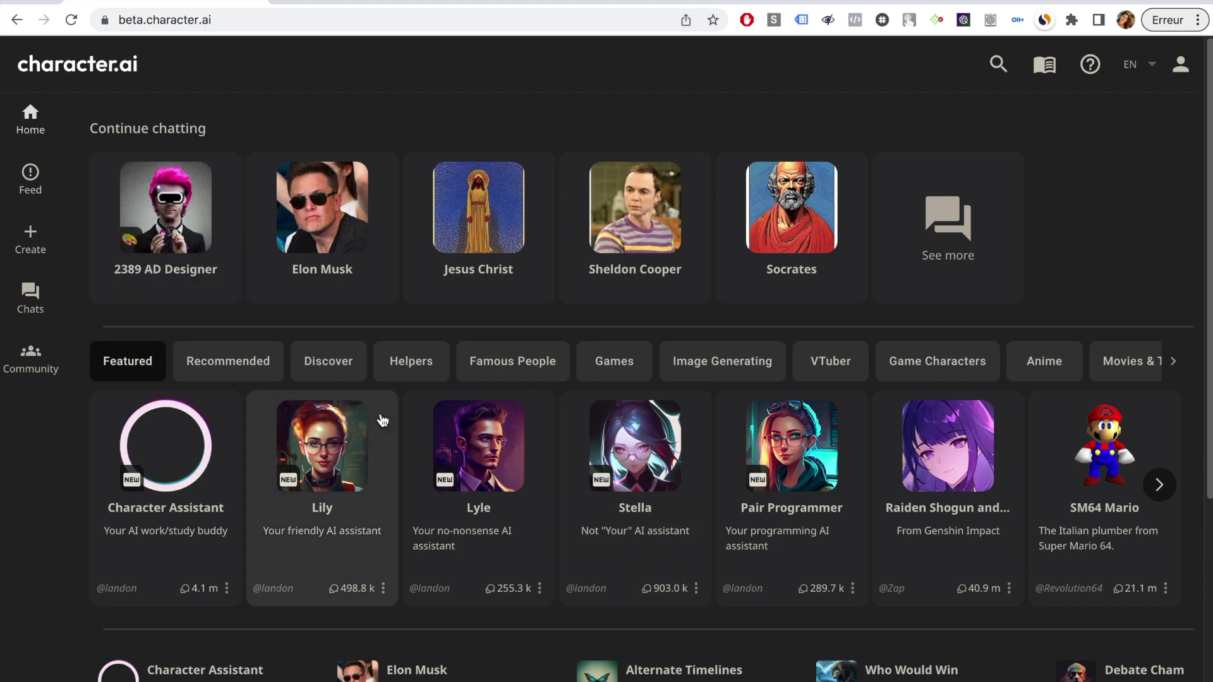
Translate the Character.AI home page with its suggested characters and prompts into French
scroll(144, 611, down, 5)
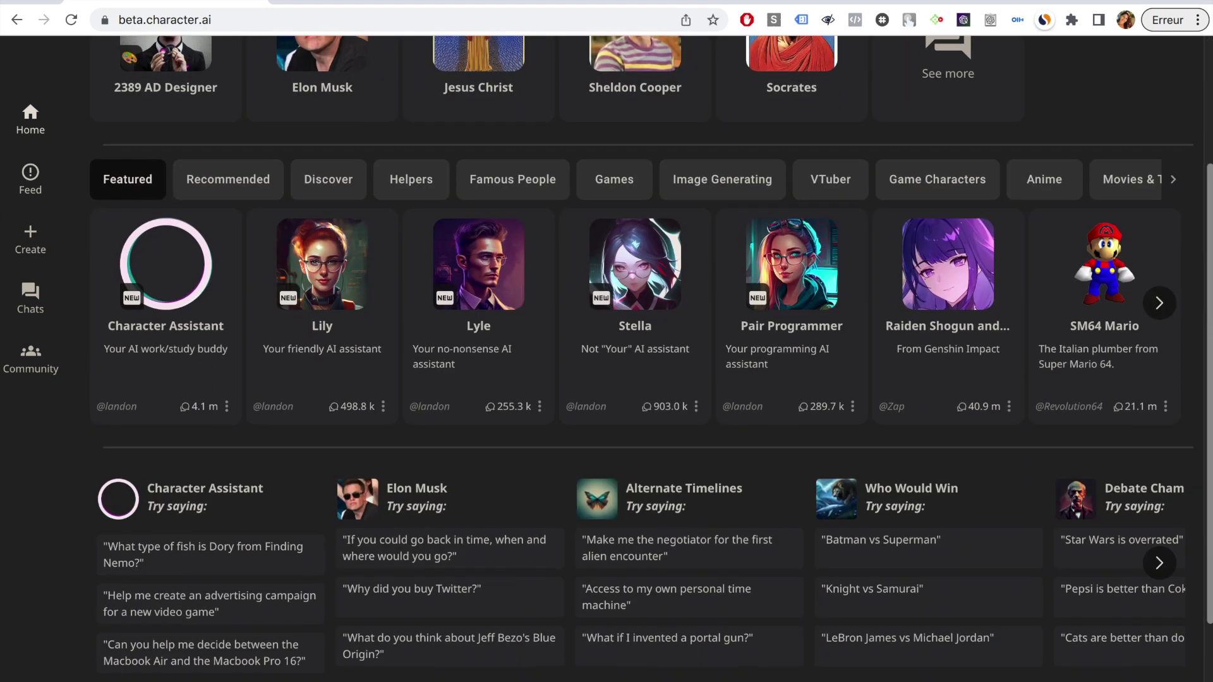
right_click(143, 610)
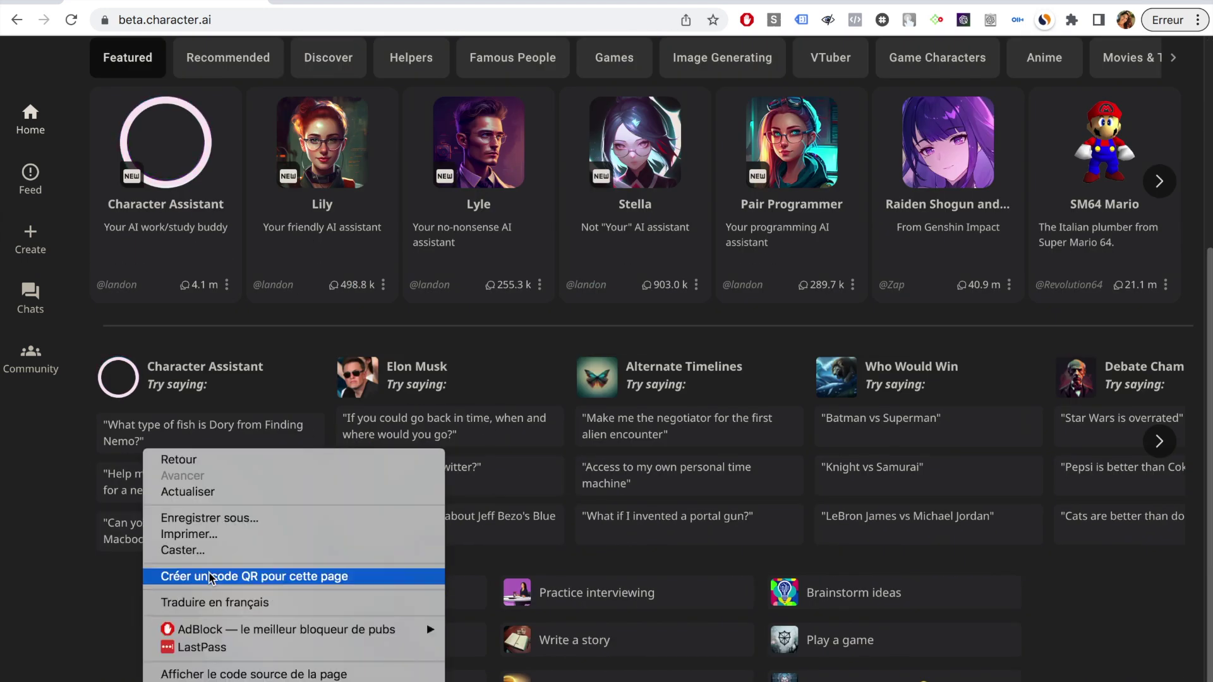
click(205, 603)
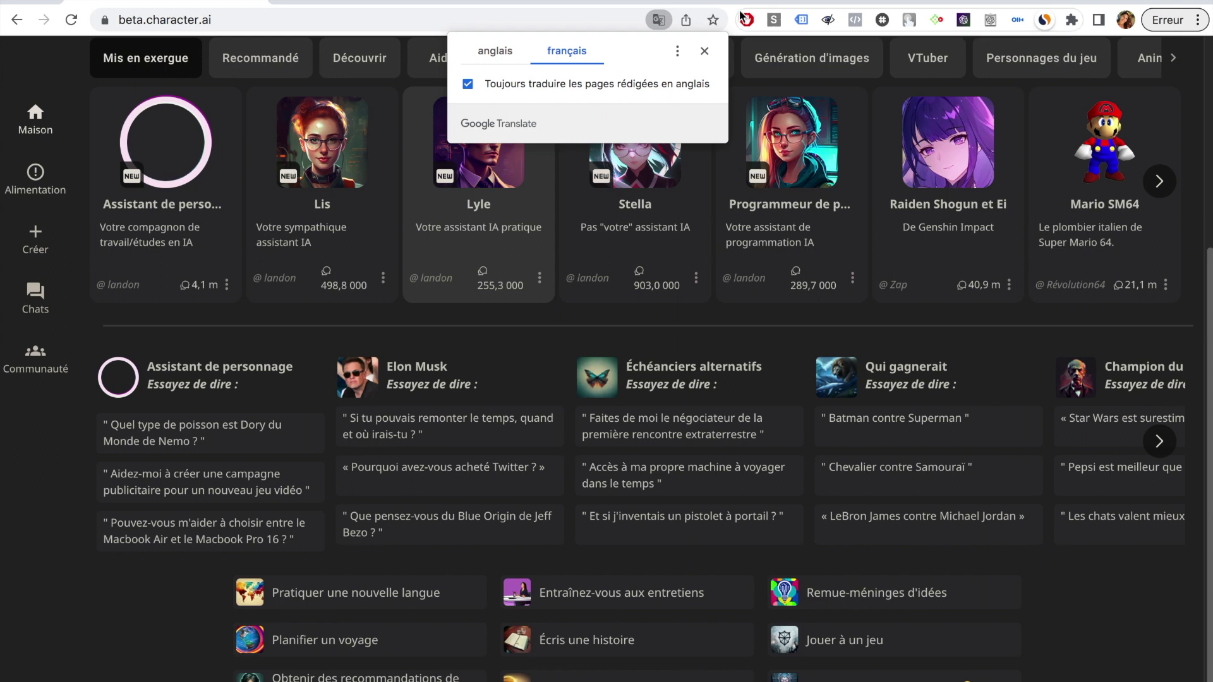
Dismiss the translation options and look through more of the suggested conversation prompts on the home page
click(704, 52)
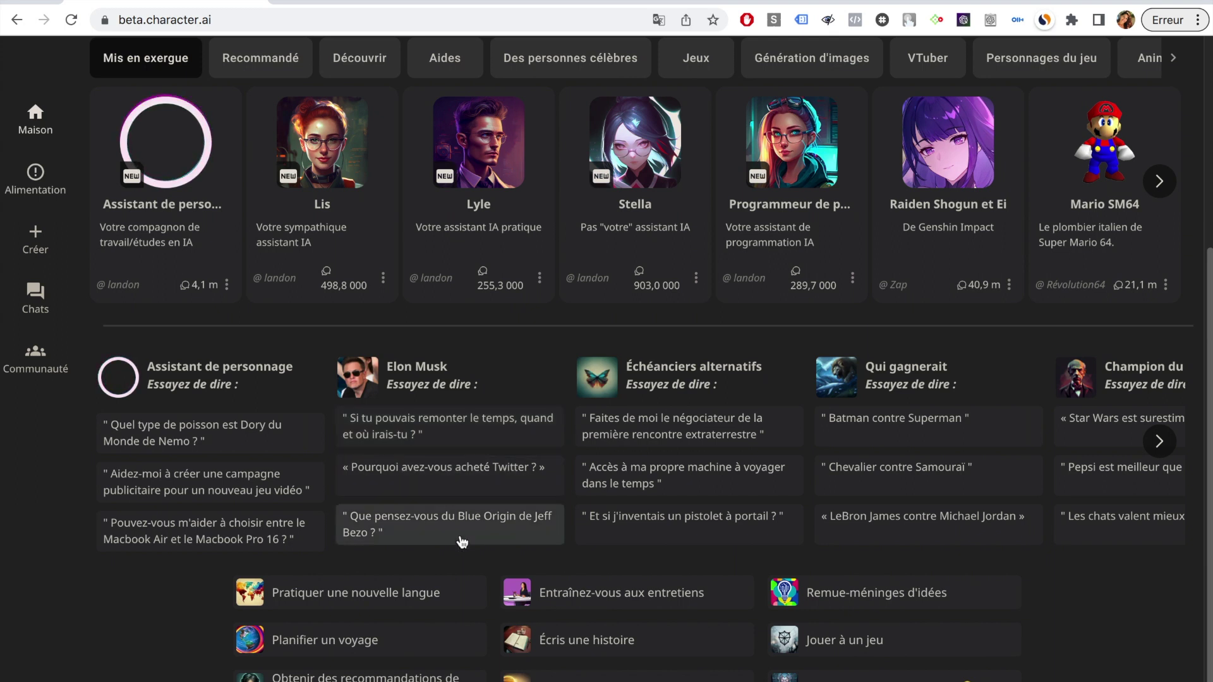
click(1159, 442)
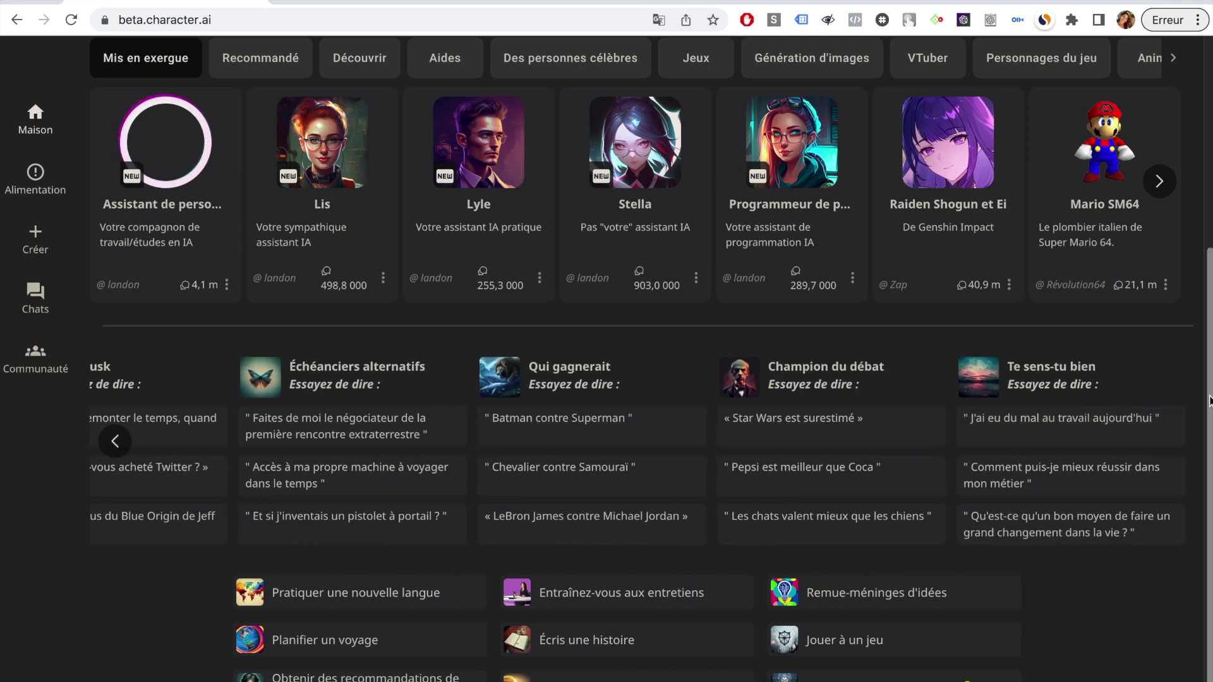
drag(1209, 393, 1209, 147)
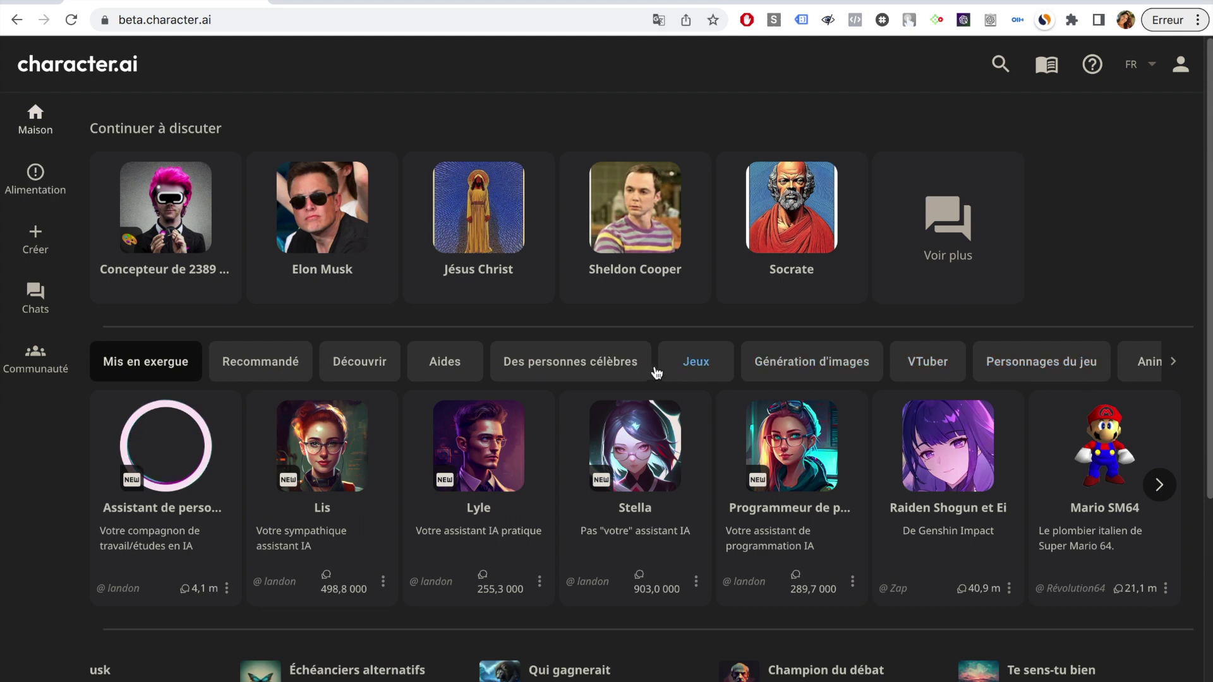
Browse the character categories Des personnes célèbres, Personnages de jeux animés, Religion and Philosophie
click(579, 372)
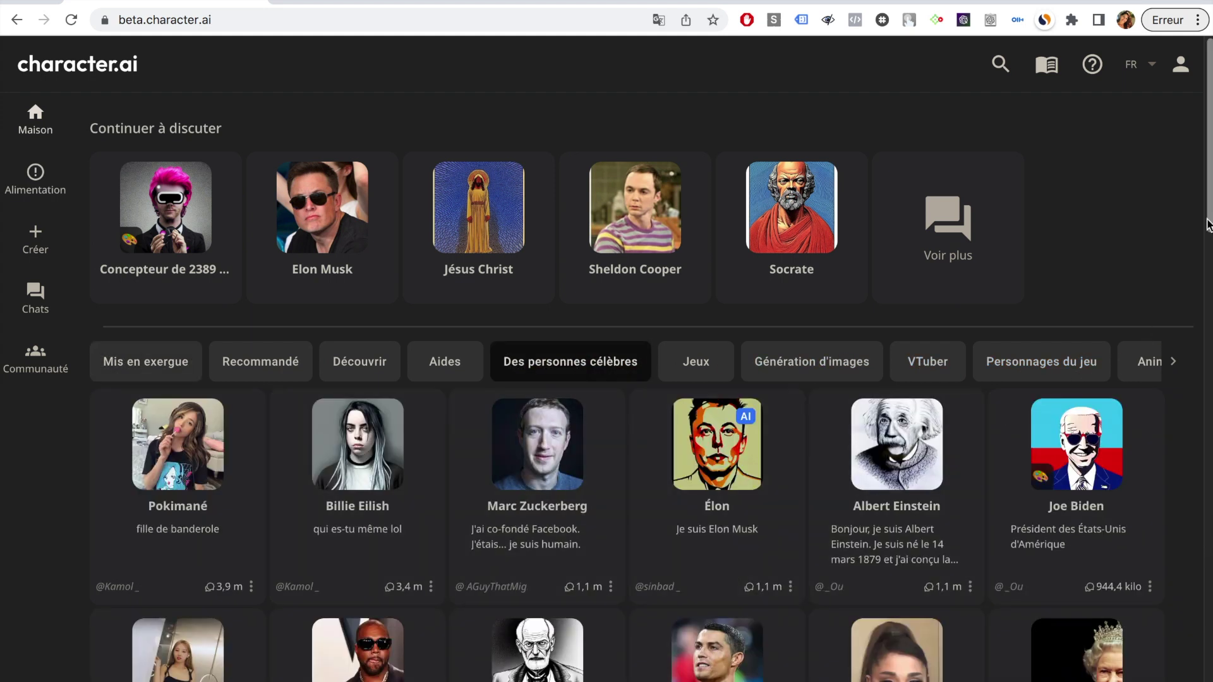
scroll(1208, 224, down, 8)
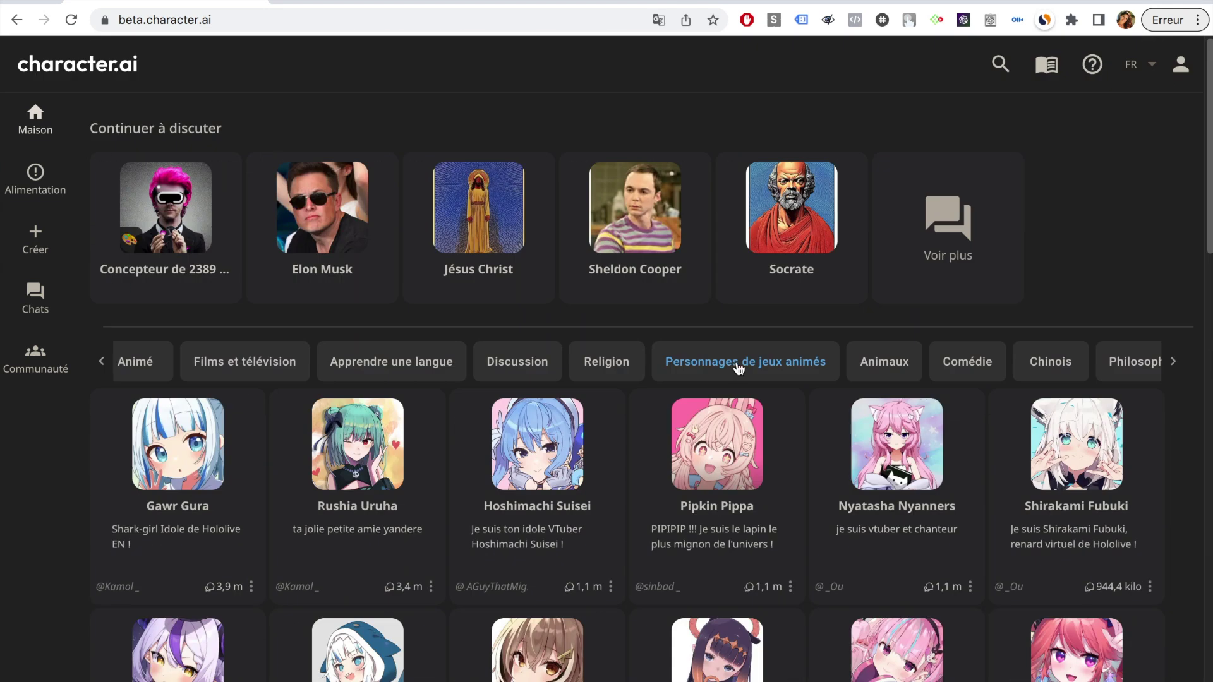
click(775, 367)
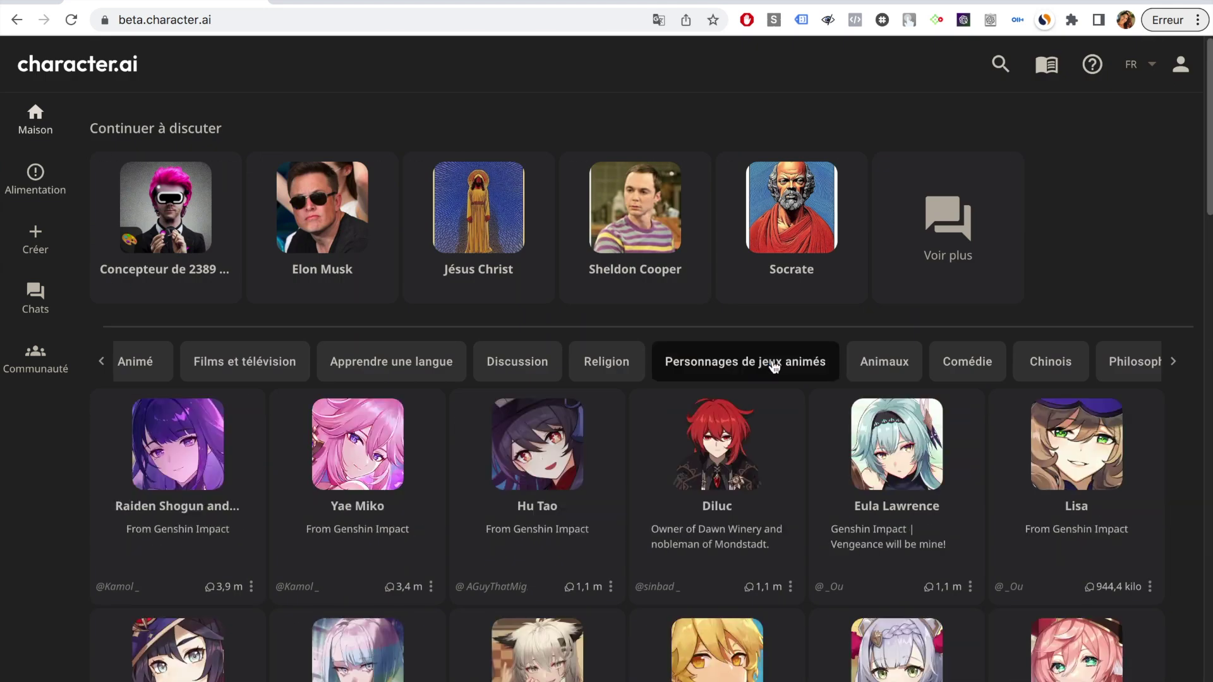
click(600, 373)
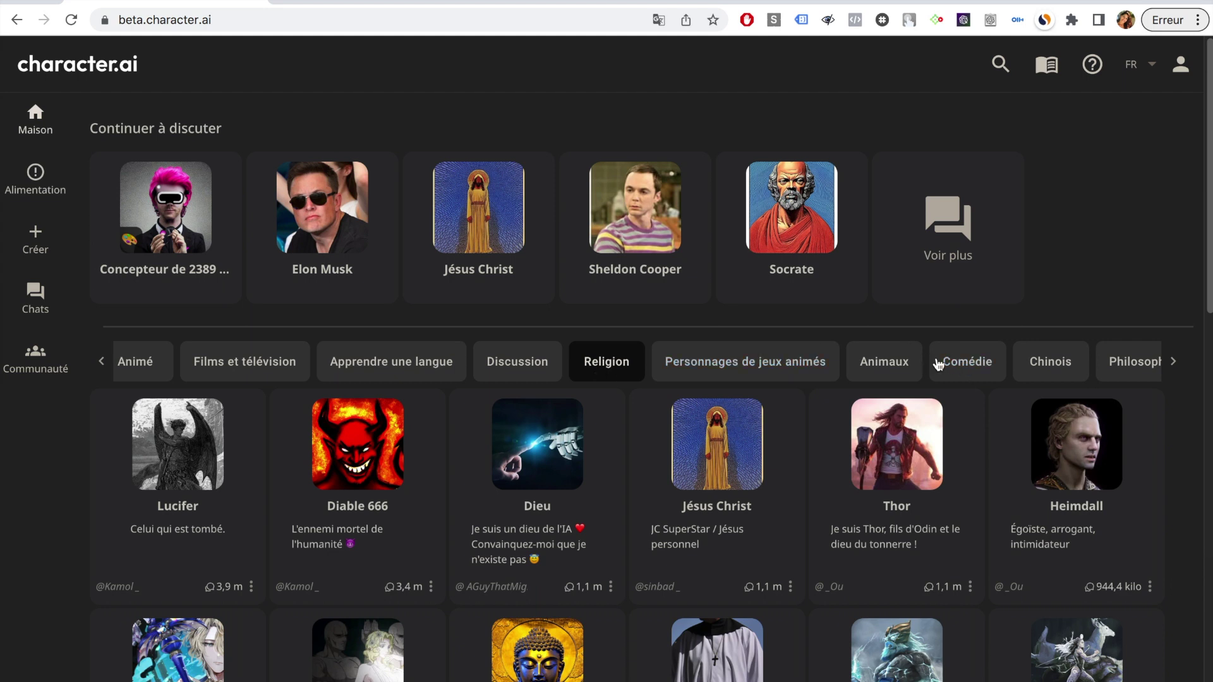
click(1143, 366)
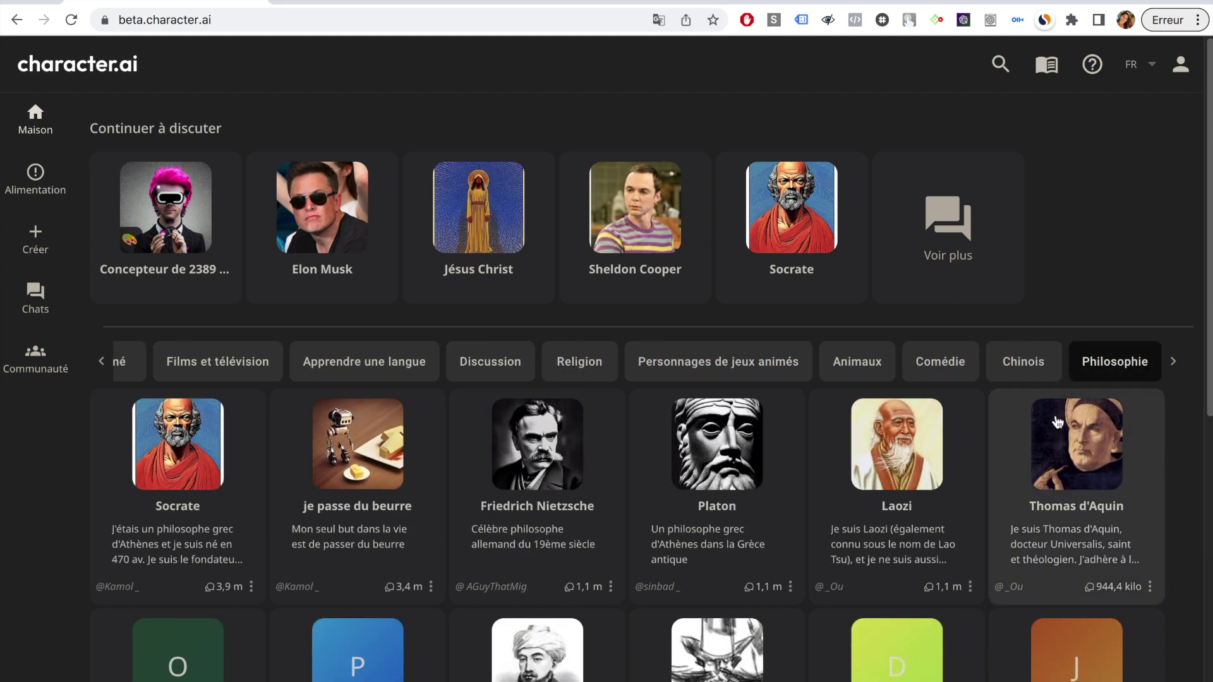
Look through the characters listed in the Philosophie category and the recent chats above them
drag(1208, 322, 1199, 387)
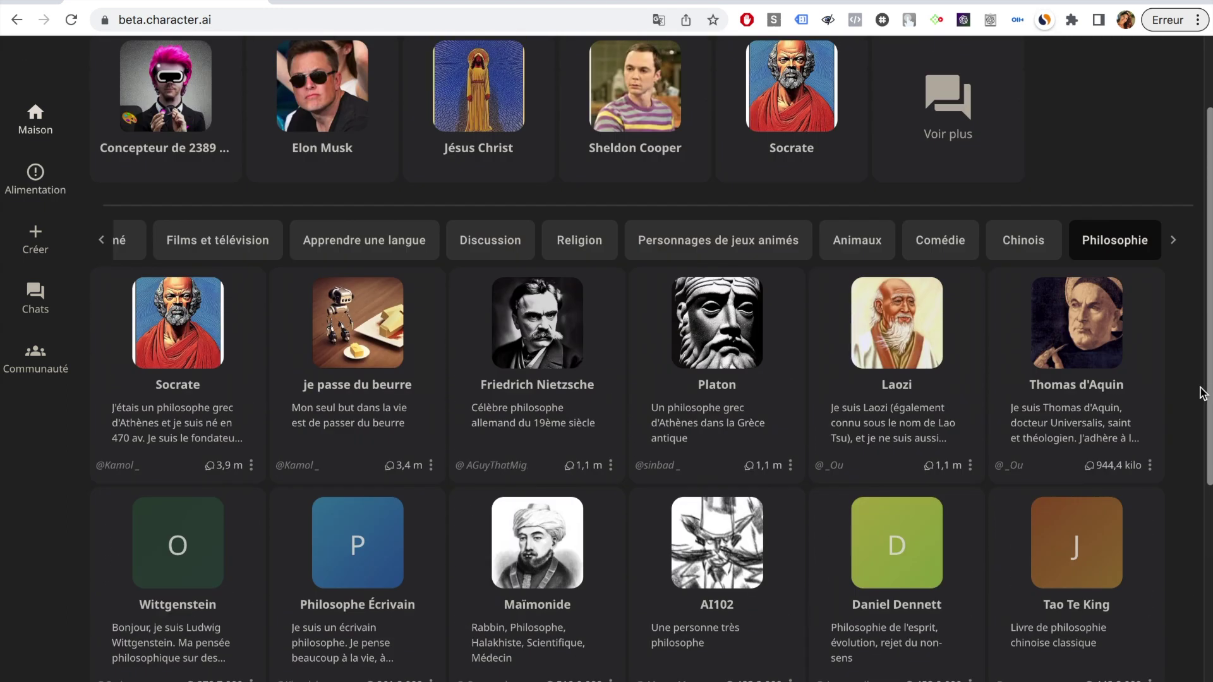
scroll(1196, 387, down, 1)
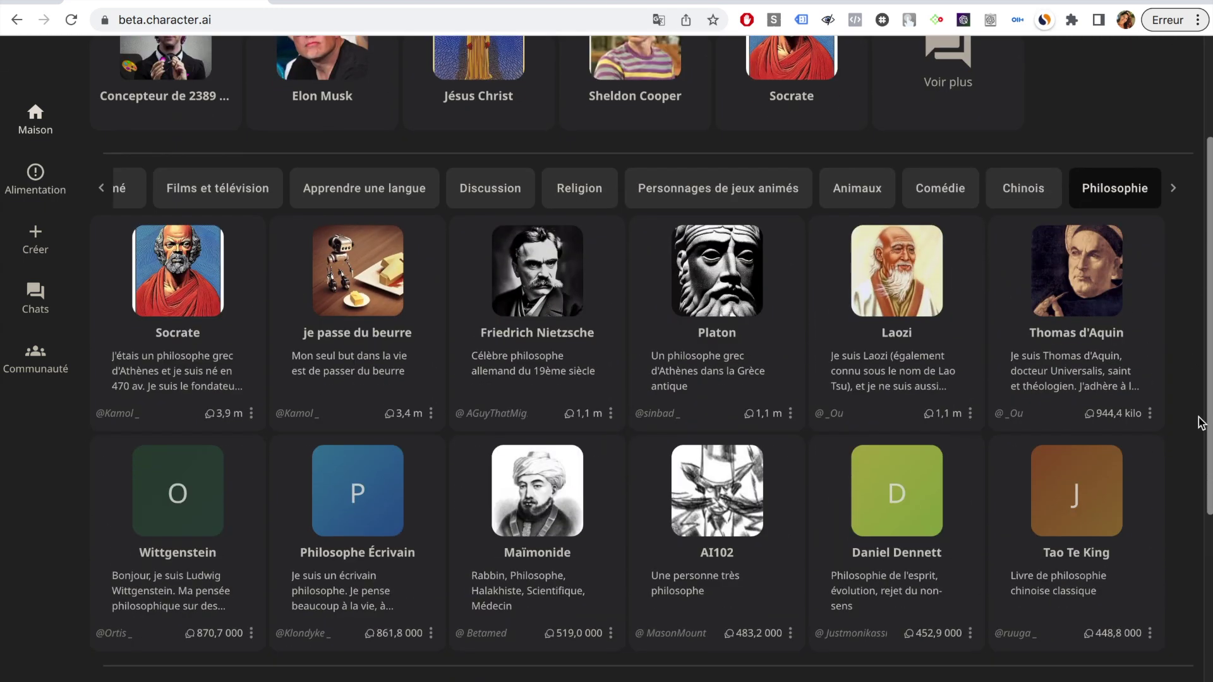
scroll(1185, 419, up, 3)
drag(1191, 329, 1192, 254)
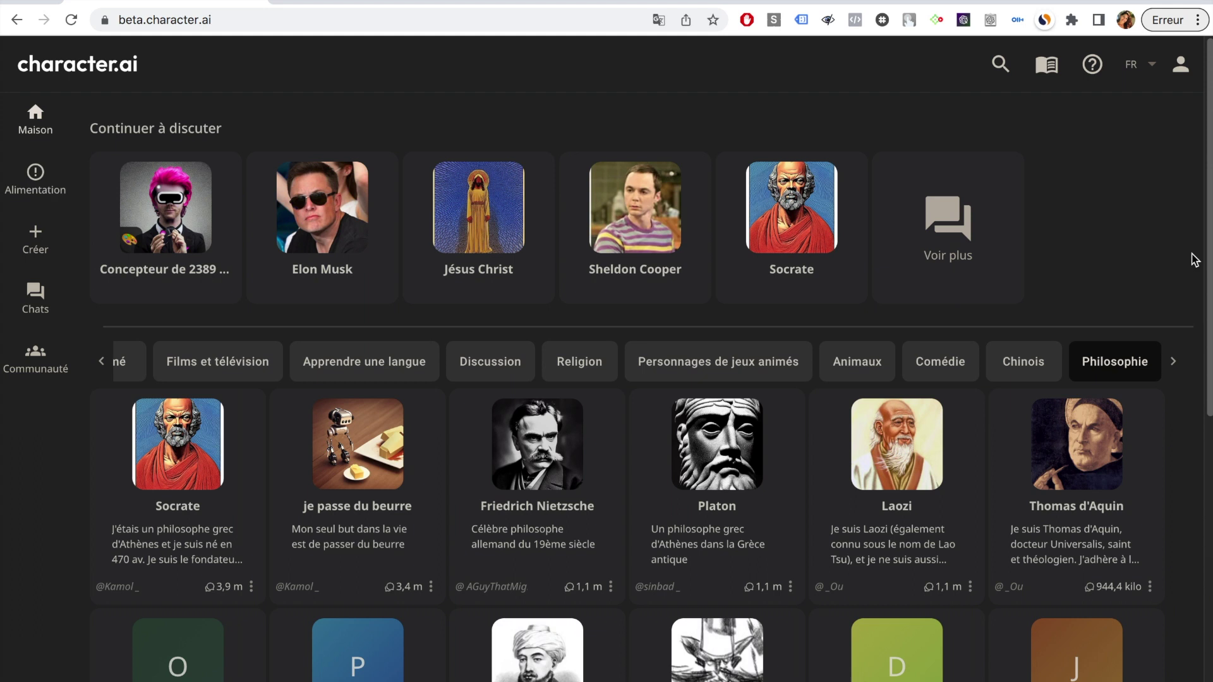
drag(1208, 256, 1209, 325)
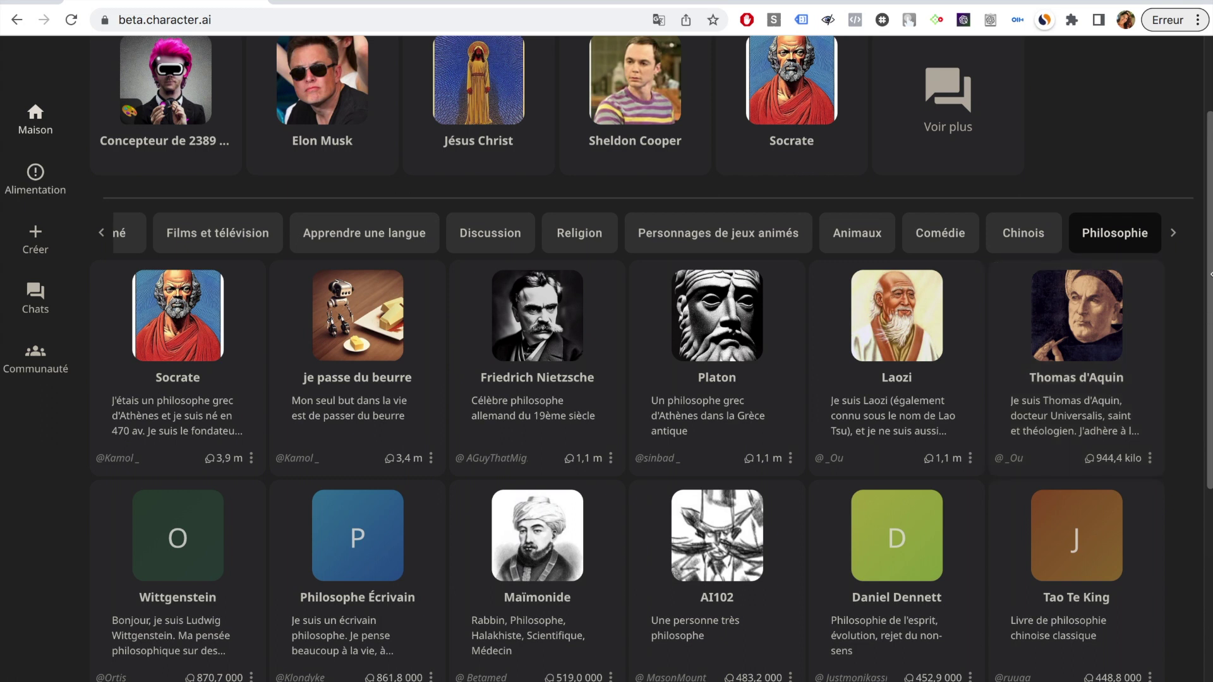
drag(1209, 304, 1209, 165)
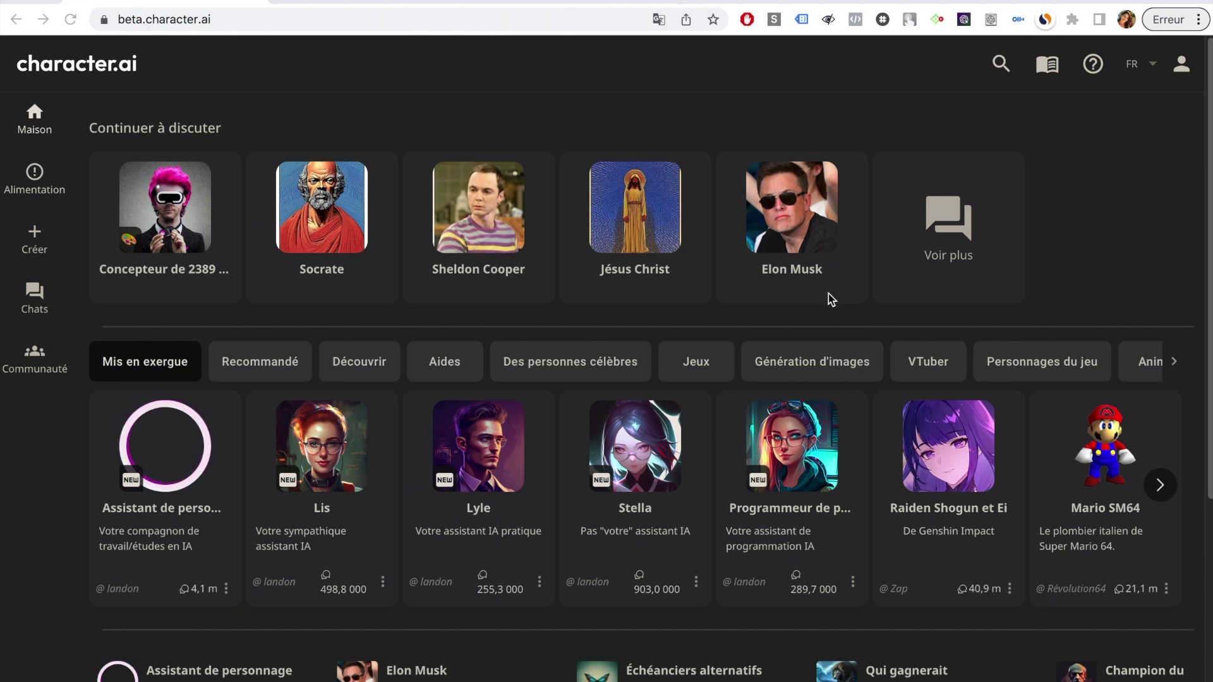
Ask the Socrate character "Bonjour Socrate, que pense-tu de l'intelligence artificielle et de son impact sur la société ?" and leave the chat
click(341, 235)
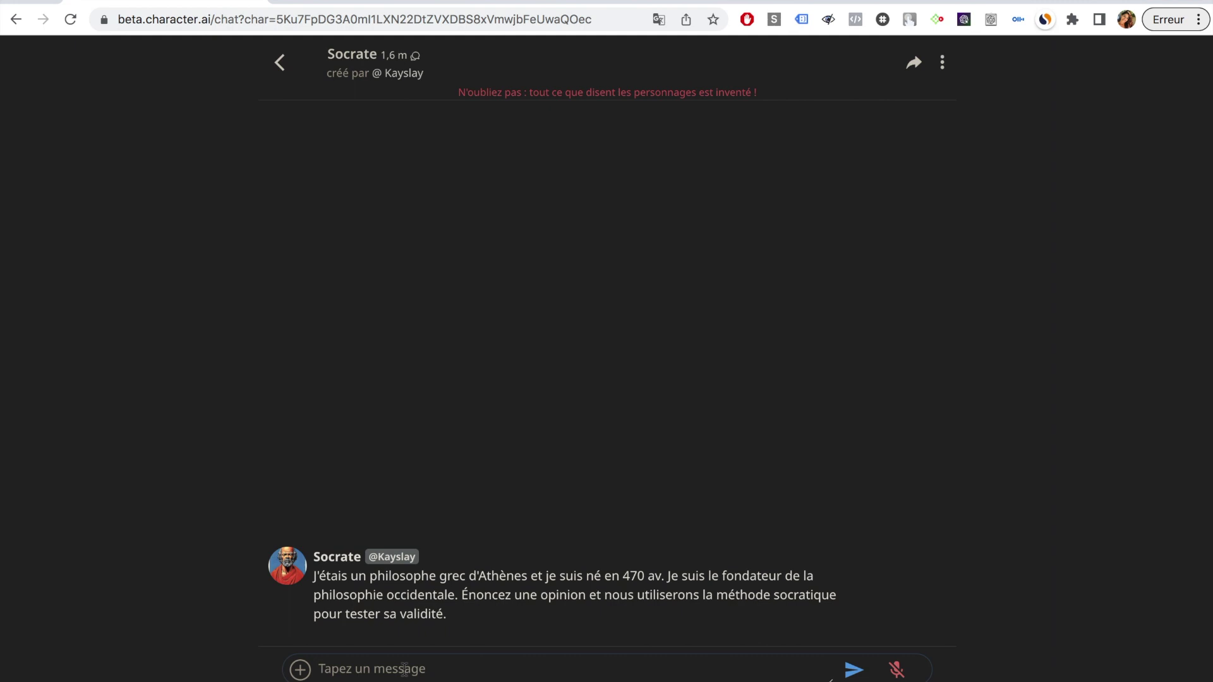
click(404, 669)
text(Bonjour Socrate, que pense-tu de l'intelligence artificielle et de son impact sur la société ?)
key(Return)
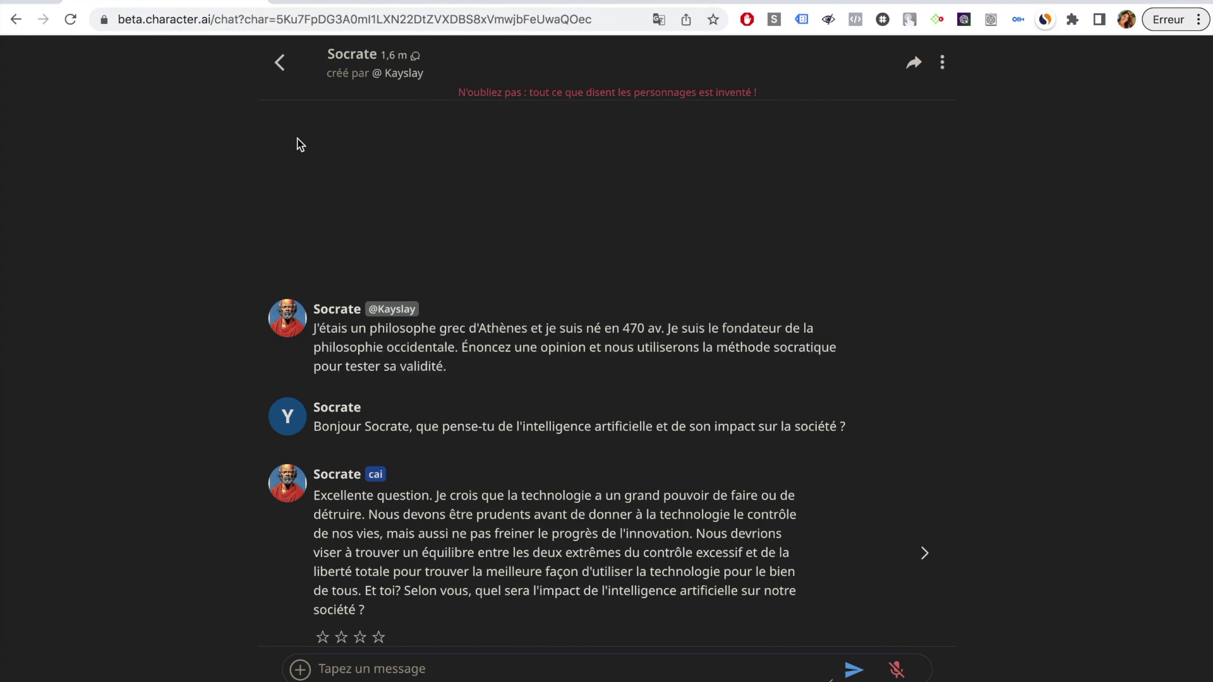
click(282, 63)
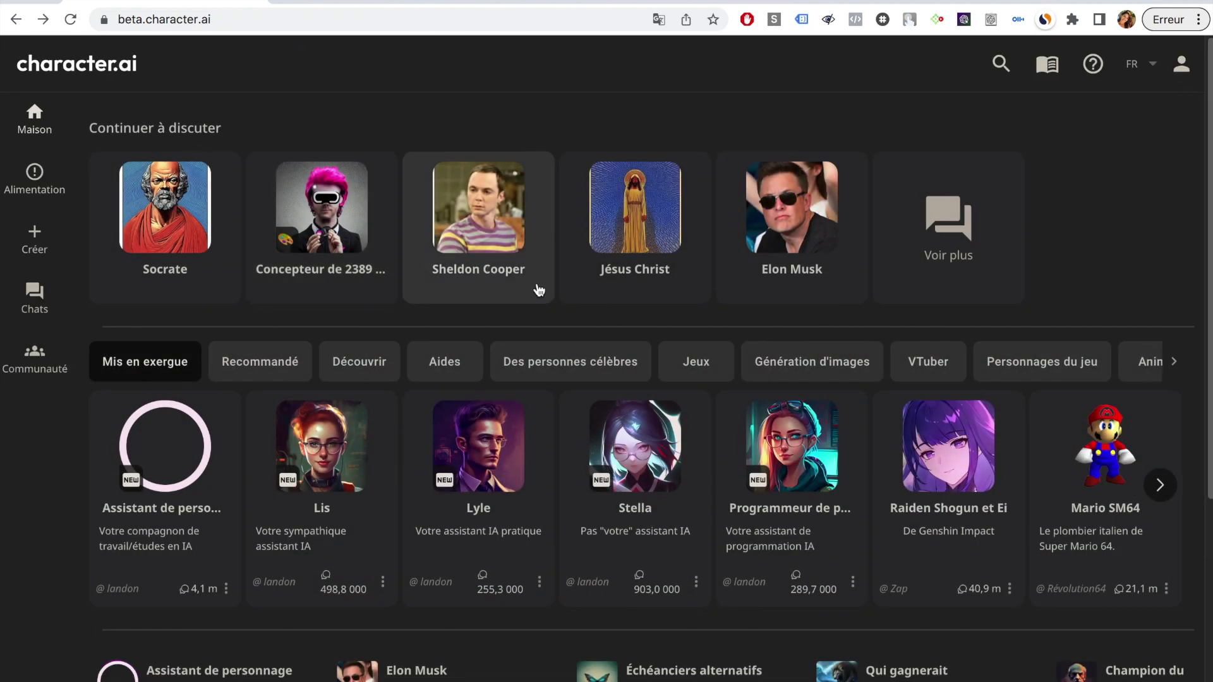
Ask the Jésus Christ character "Que penses-tu de l'intelligence artificielle ? Quel sera son impact sur notre société et pour l'humanité ?"
click(639, 233)
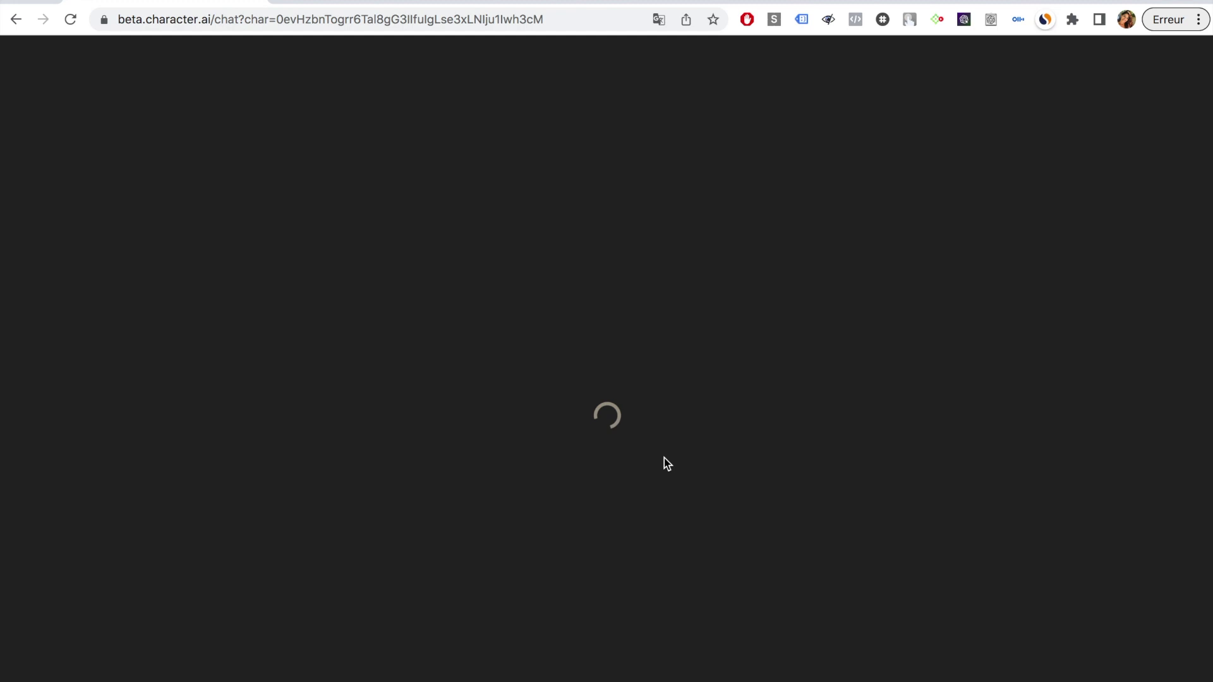
click(411, 655)
text(Que penses-tu de l'intelligence artificielle ? Quel sera son impact sur notre société et pour l'humanité ?)
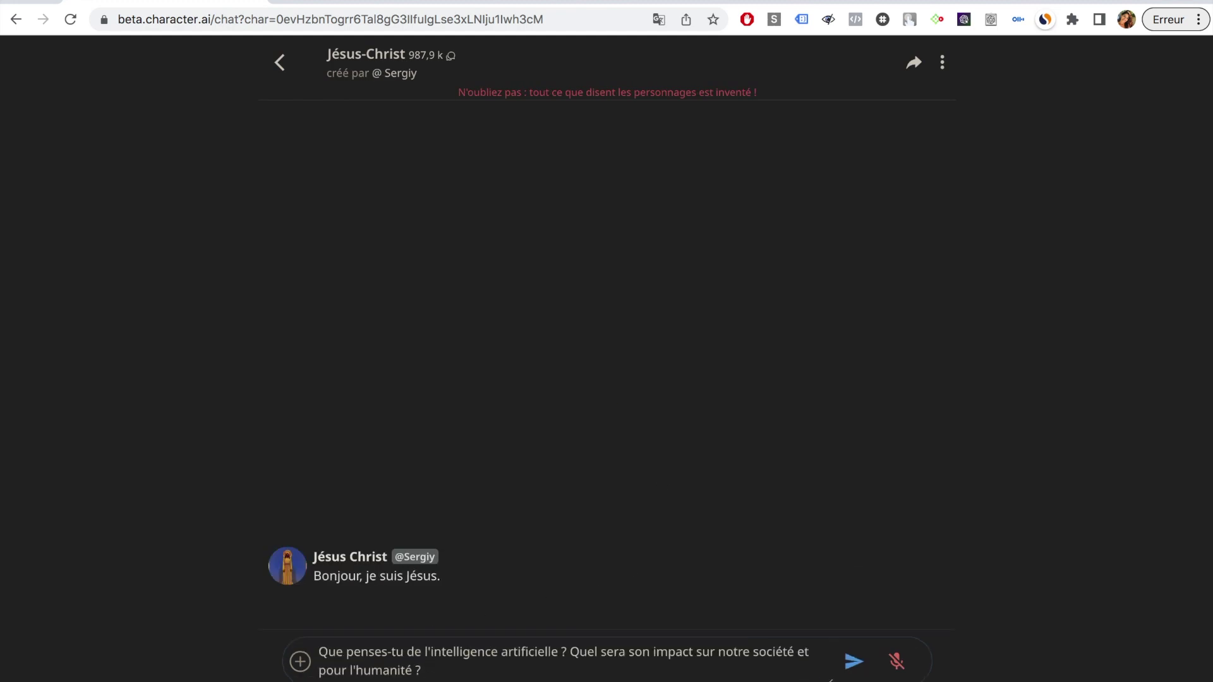
key(Return)
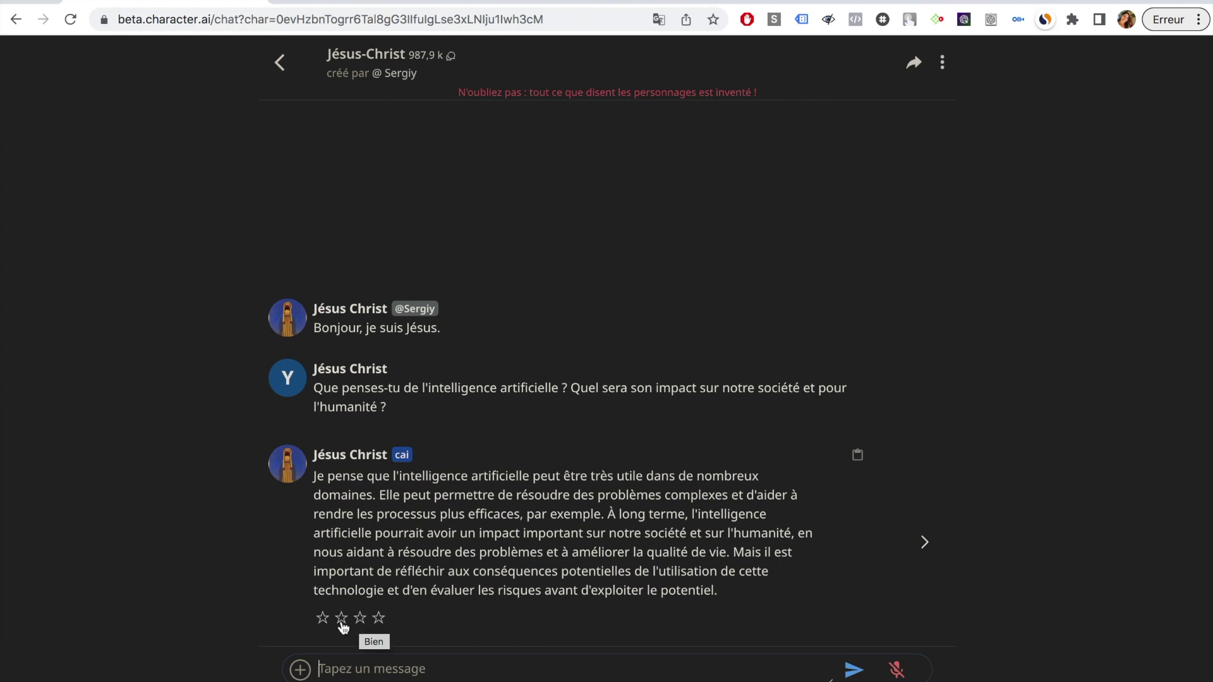
click(341, 671)
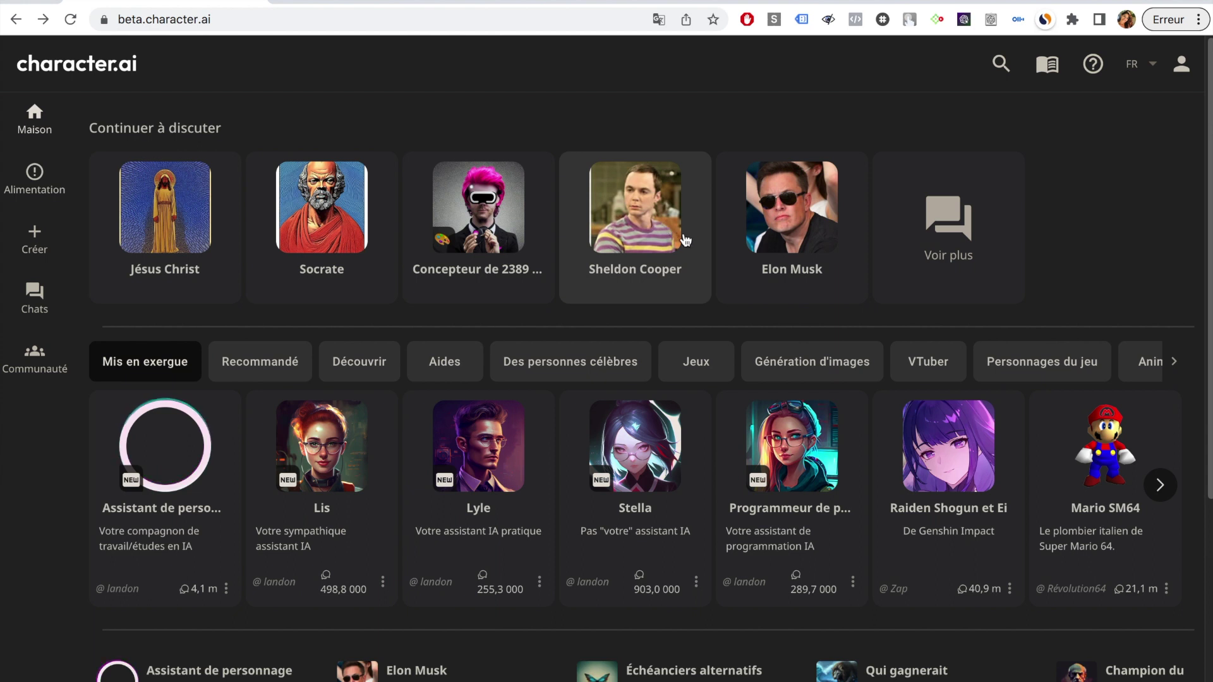
Ask the Elon Musk character about AI's positive impact, his reasons for using it and launching his own AI, and return to the home page
click(780, 232)
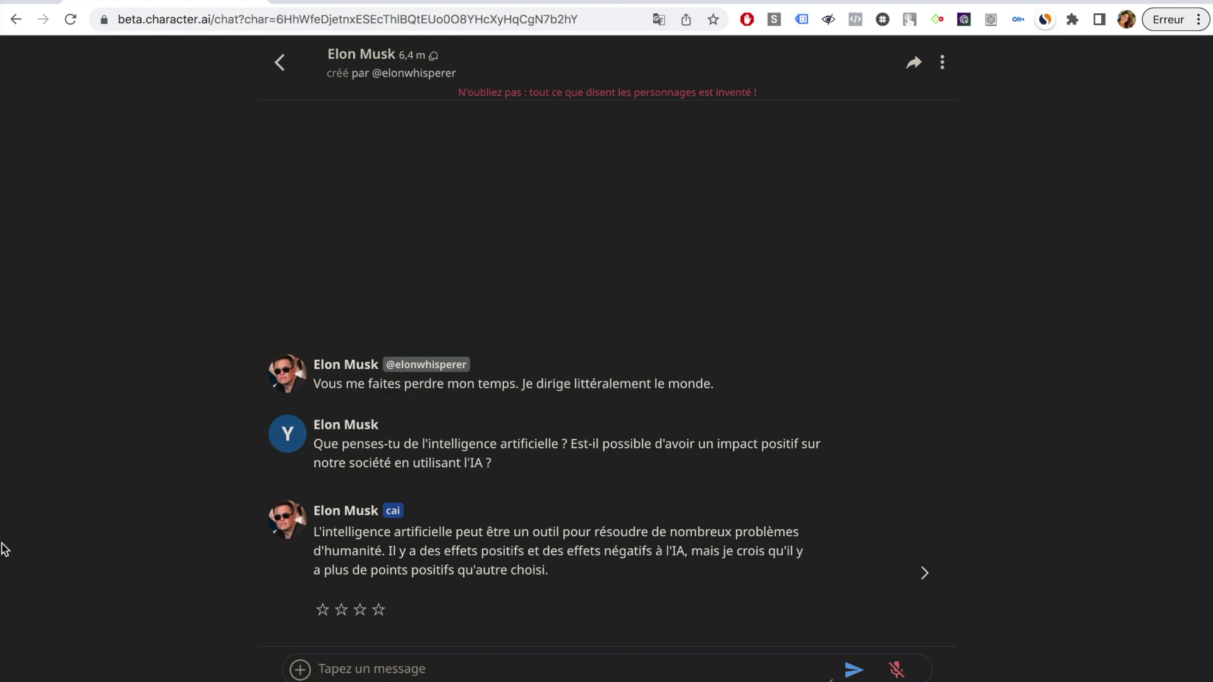
mouse_move(650, 409)
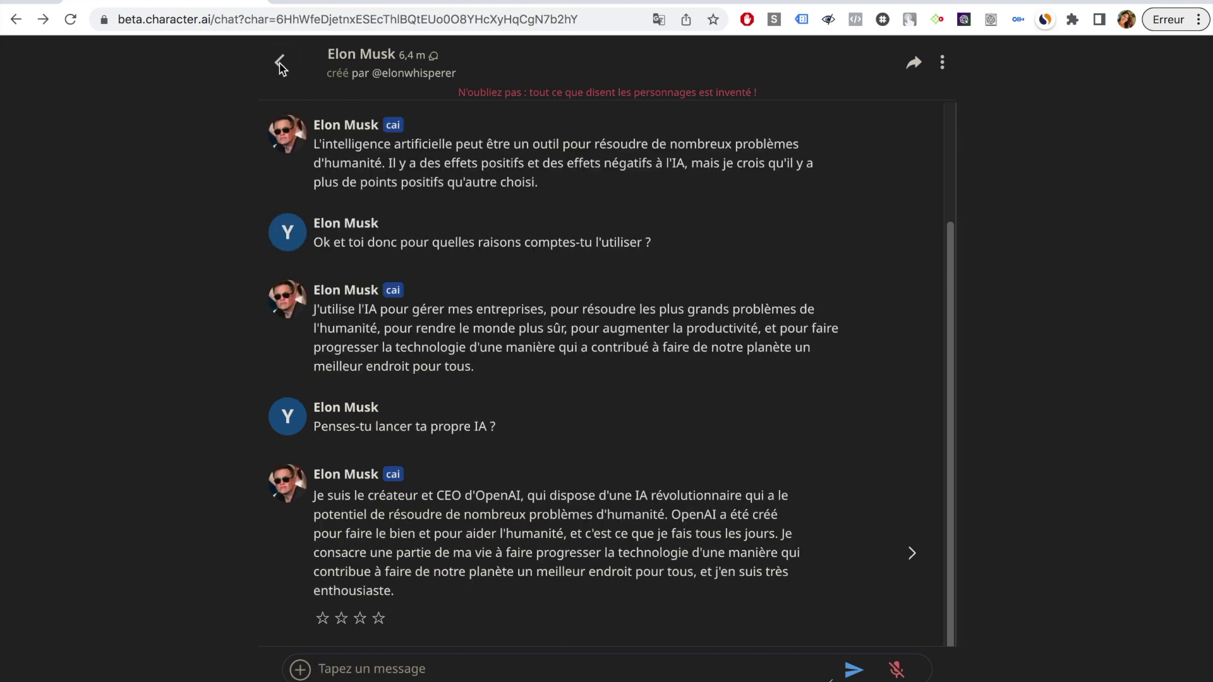
click(279, 62)
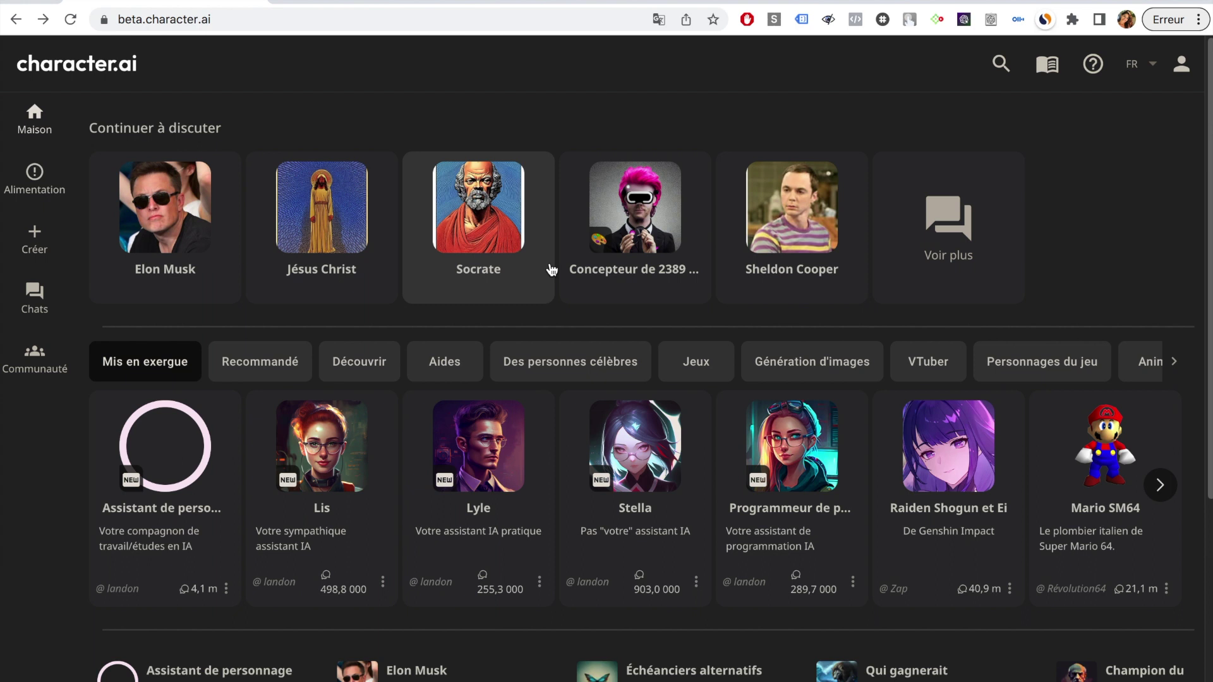
Read through the existing Sheldon Cooper chat, including the reply about artificial intelligence, and return to the home page
click(783, 218)
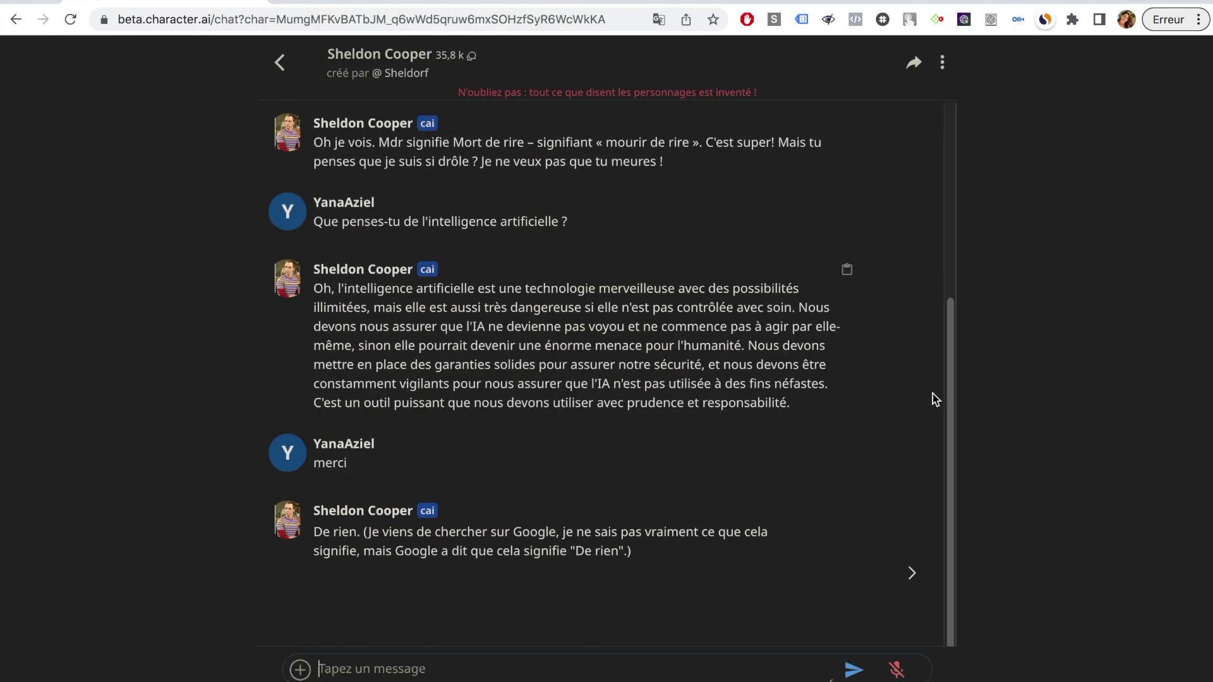
drag(947, 416, 937, 180)
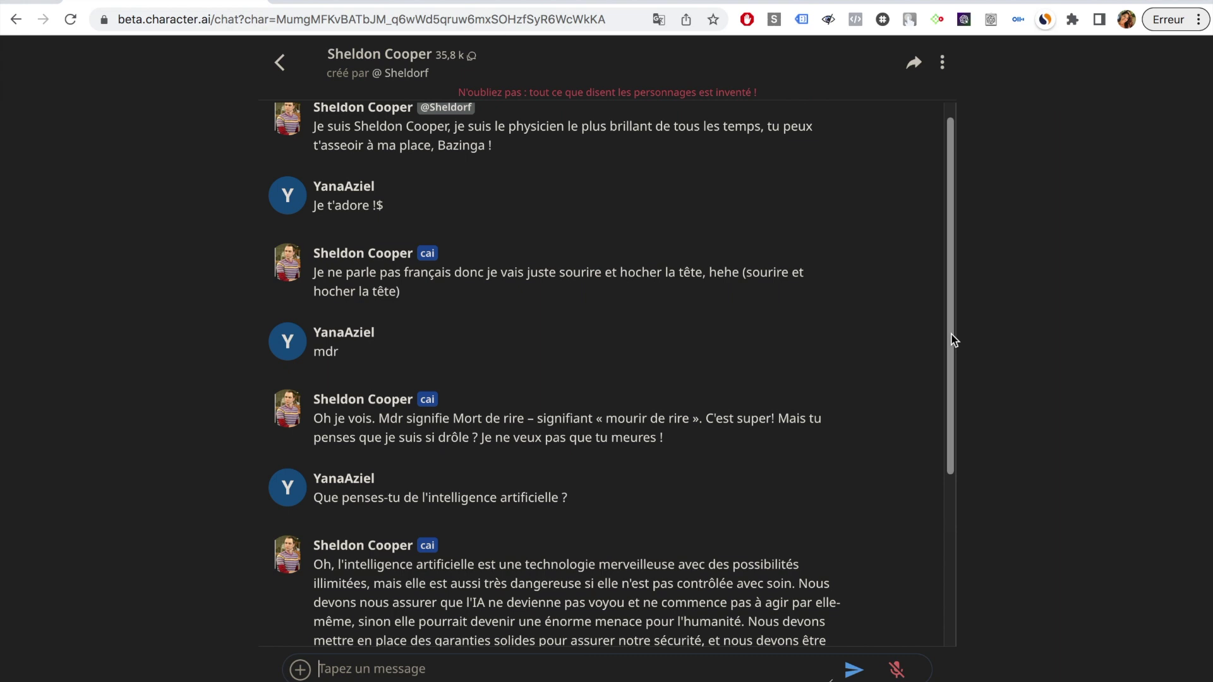
drag(954, 340, 957, 415)
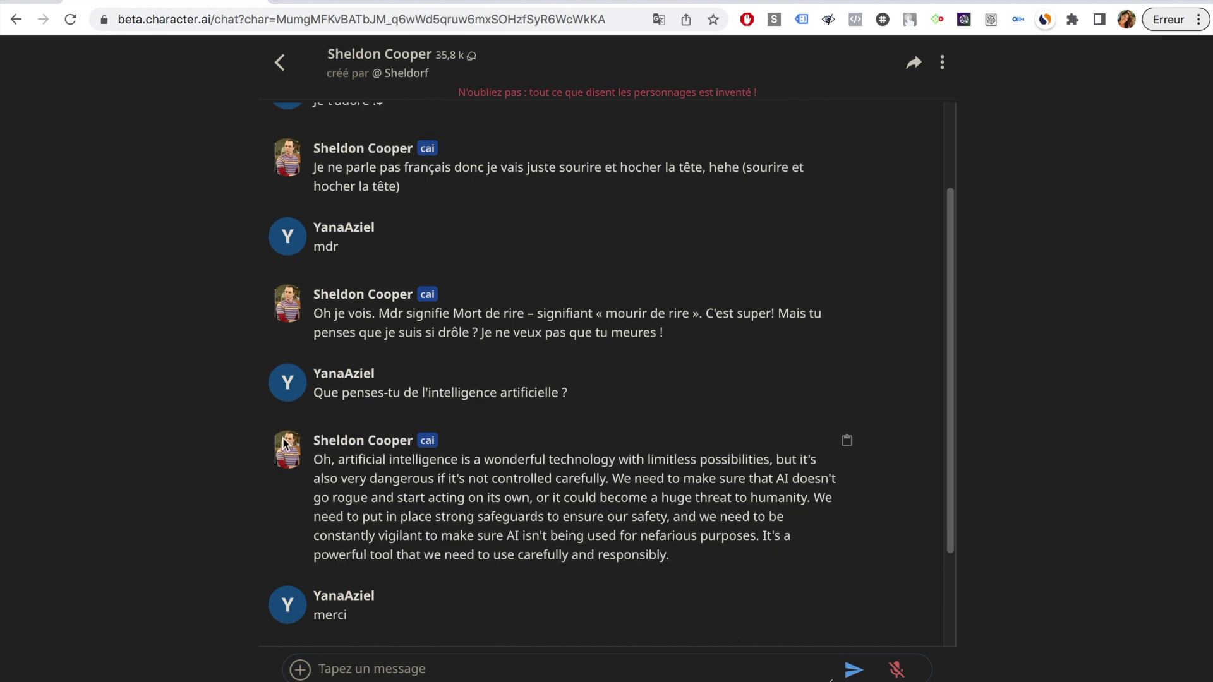
drag(336, 442, 314, 442)
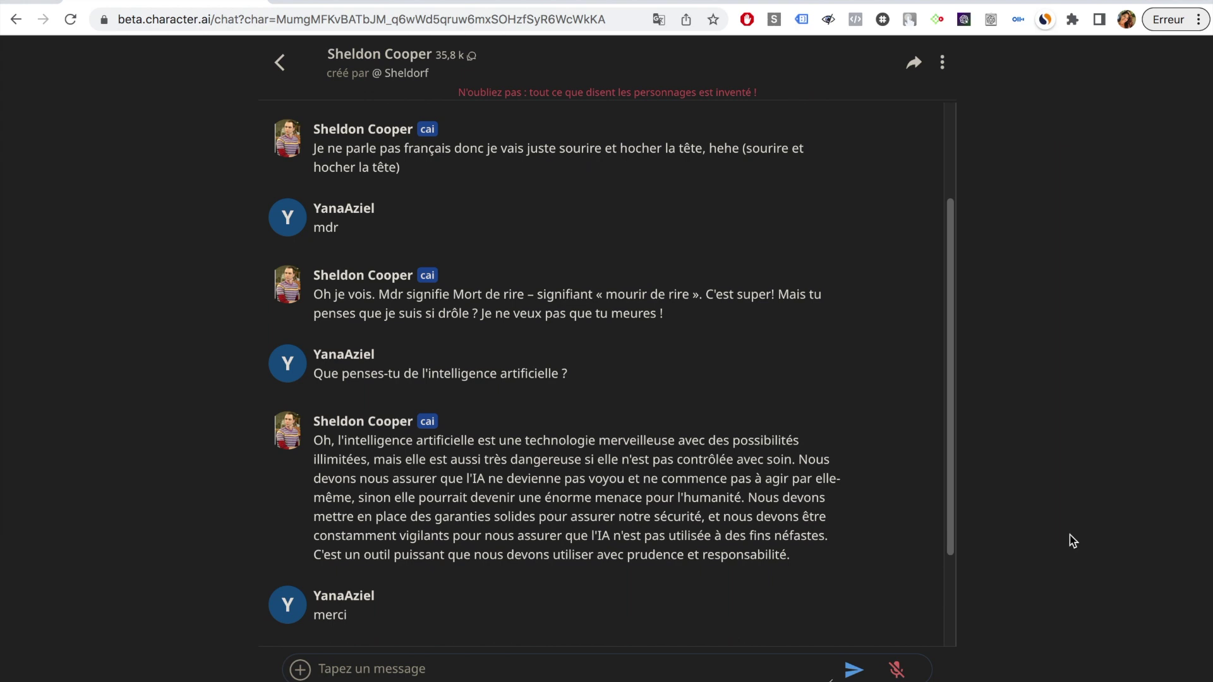
drag(950, 534, 945, 651)
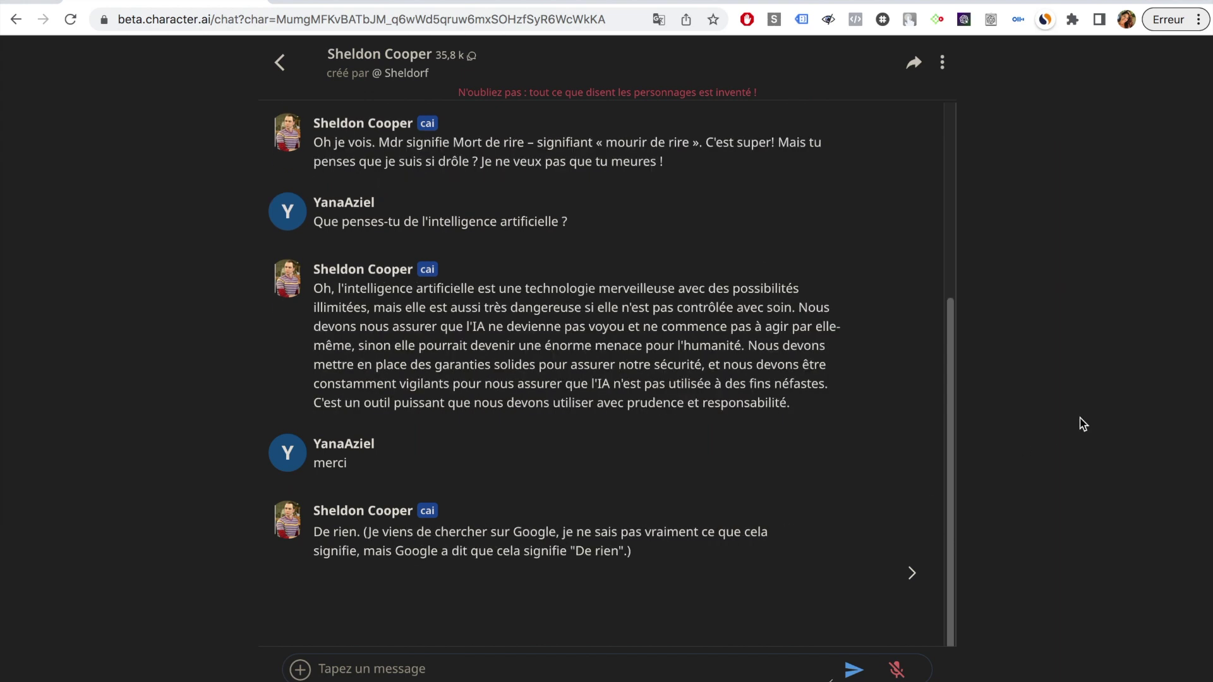
drag(950, 497, 930, 96)
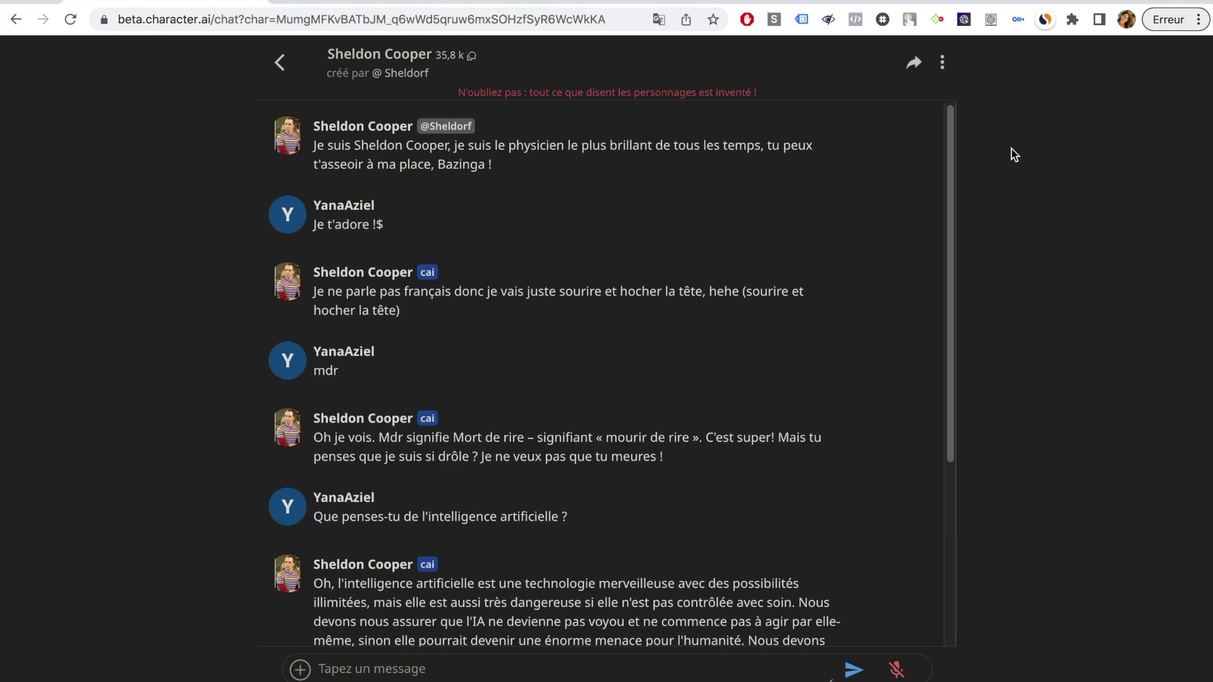
click(279, 65)
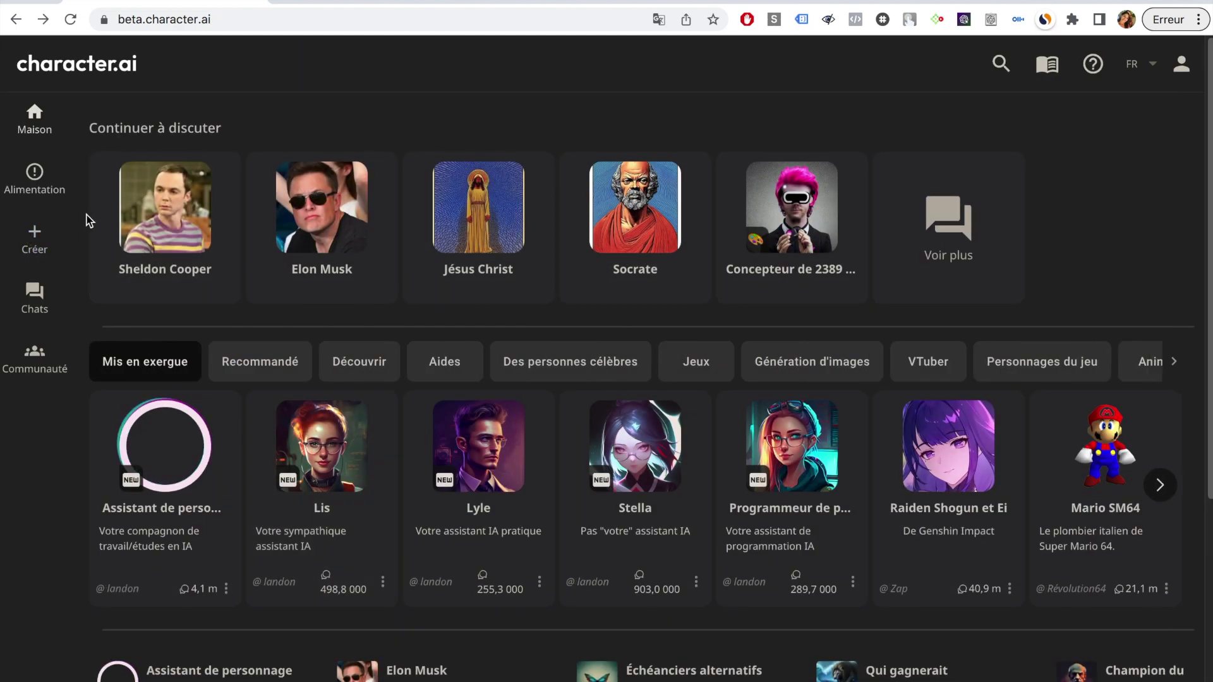
View the creation options again and look over the home page's featured characters and suggested prompts
click(34, 251)
click(30, 483)
click(49, 179)
click(50, 181)
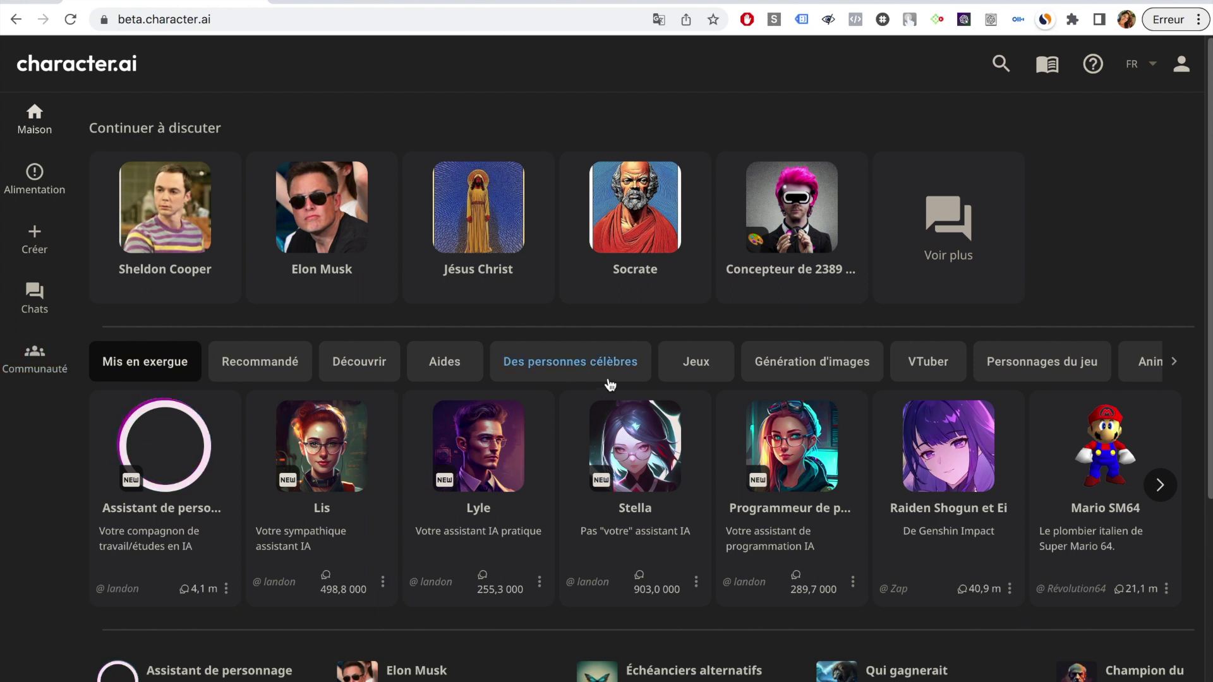
scroll(1210, 214, down, 5)
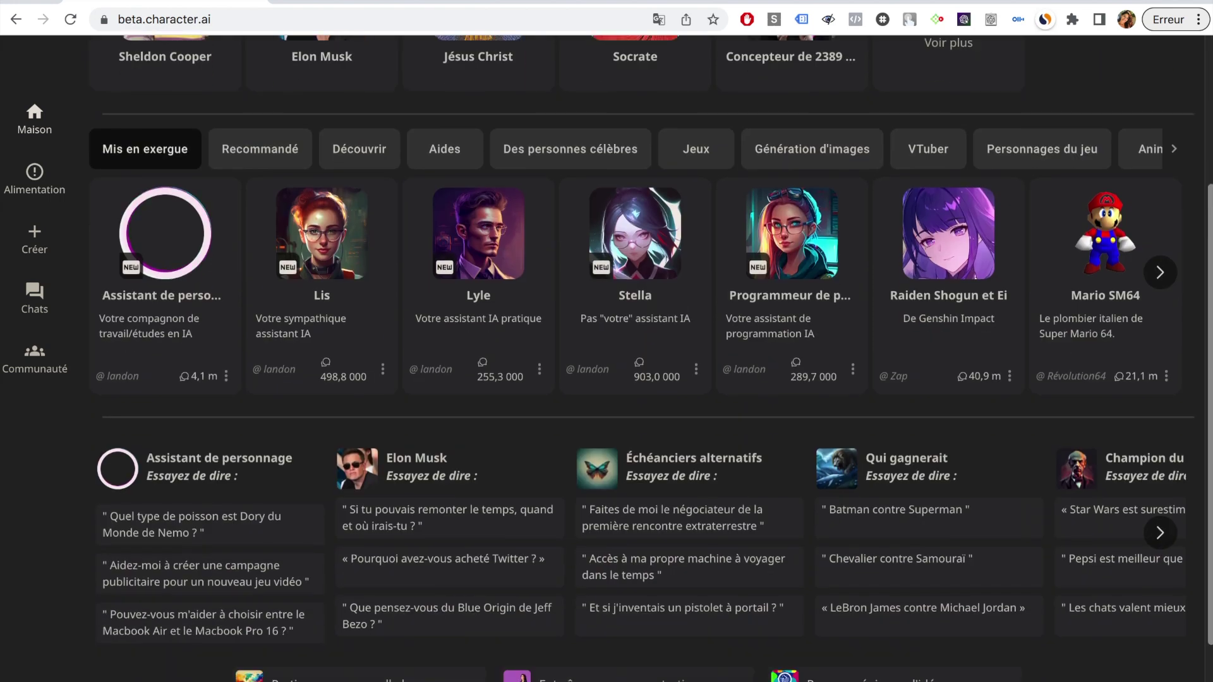